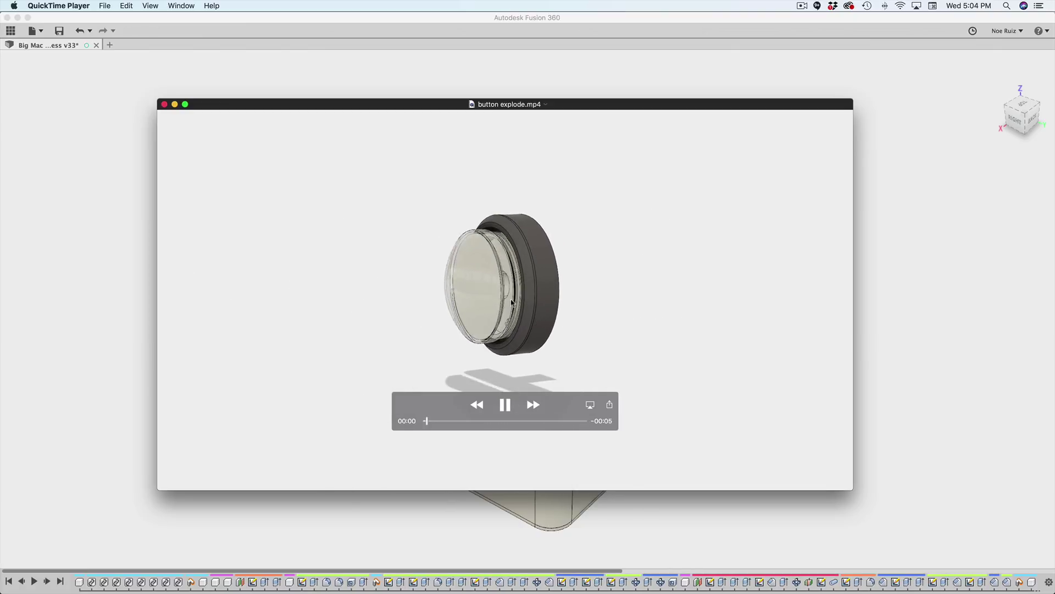
Switch to Fusion 360 and isolate the Massive Arcade Button component from the Parts group.
click(553, 34)
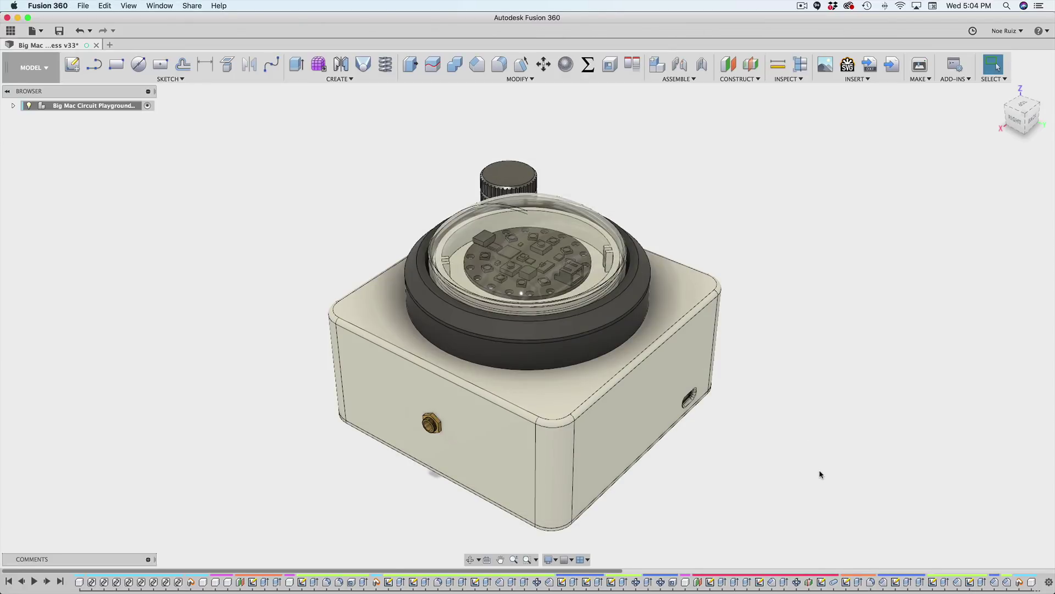
shift+middle_drag(823, 463, 555, 450)
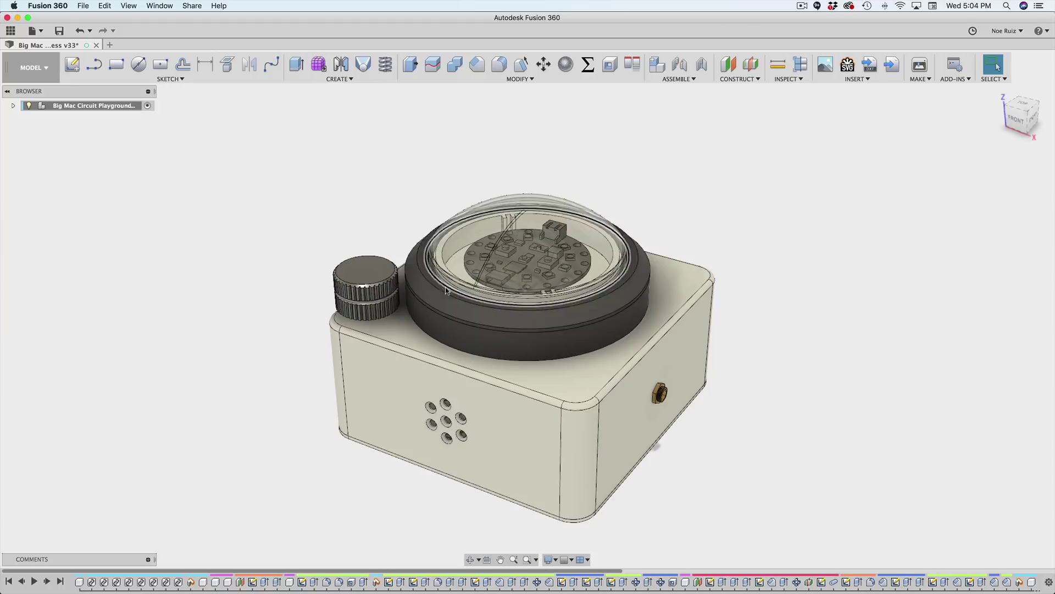
click(13, 106)
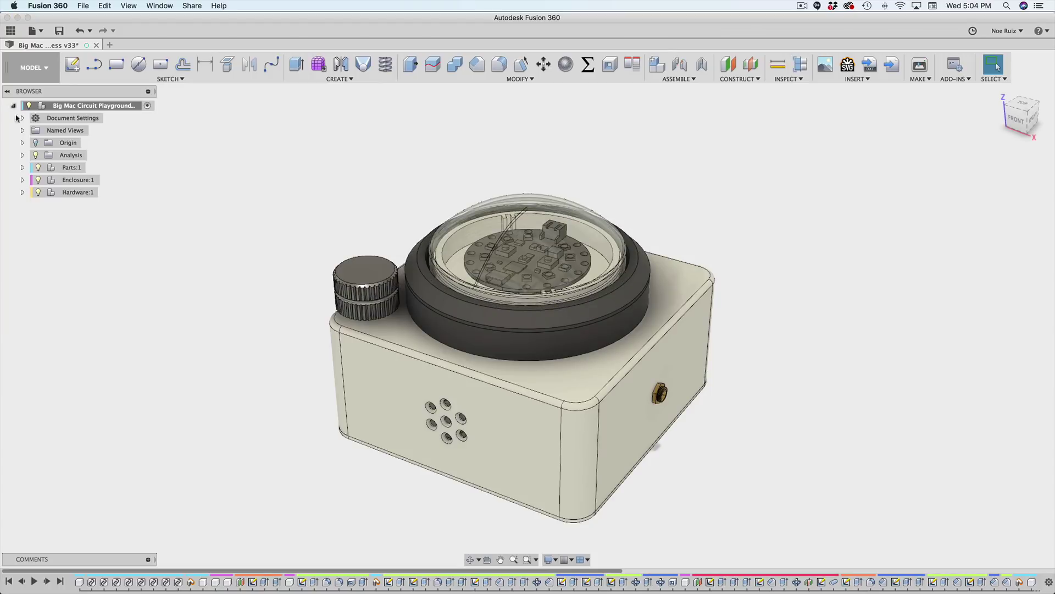
click(21, 168)
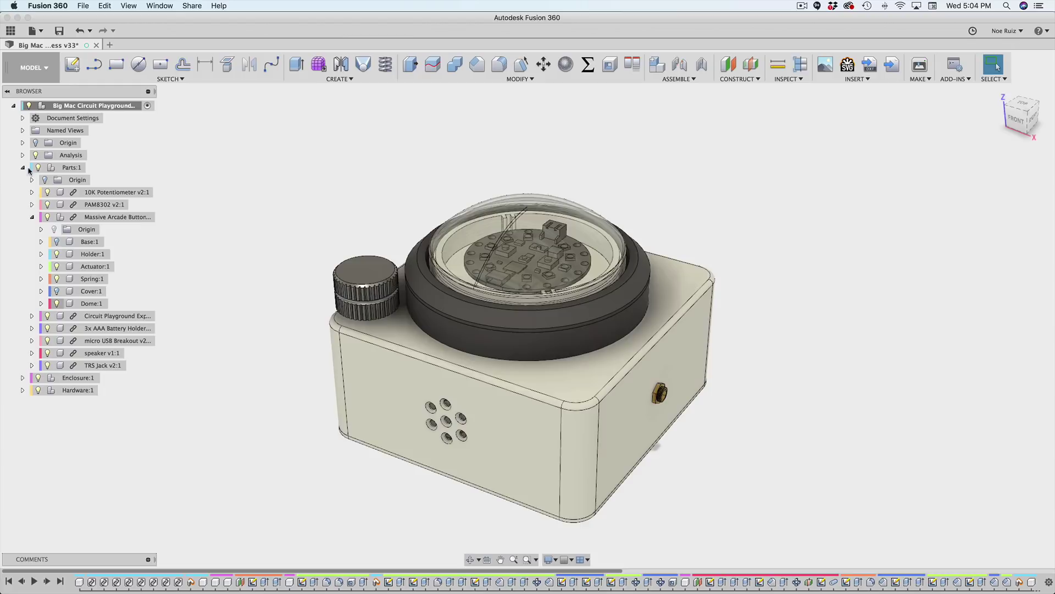
right_click(110, 216)
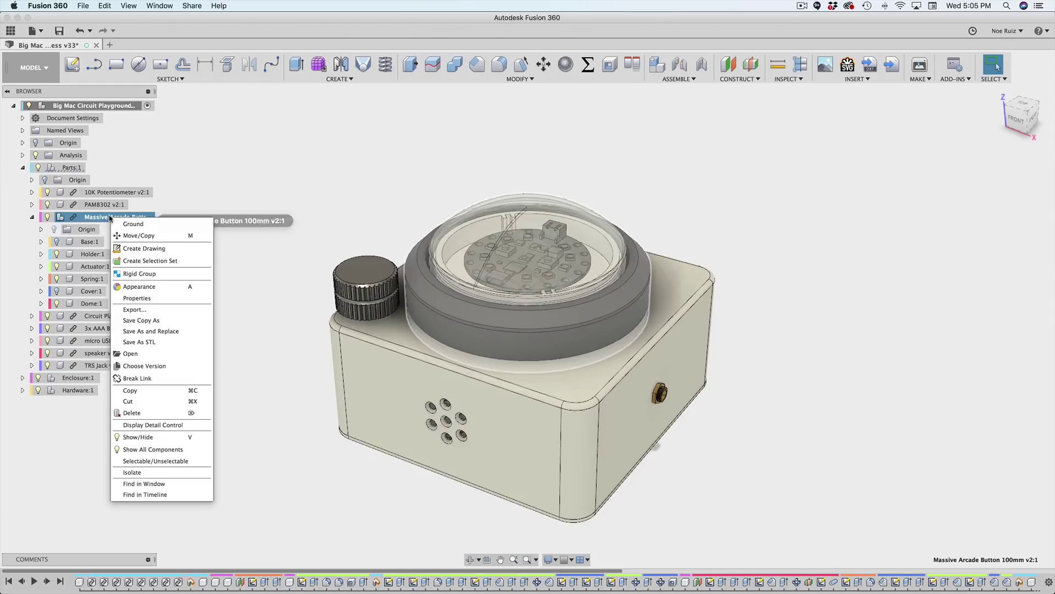
click(132, 472)
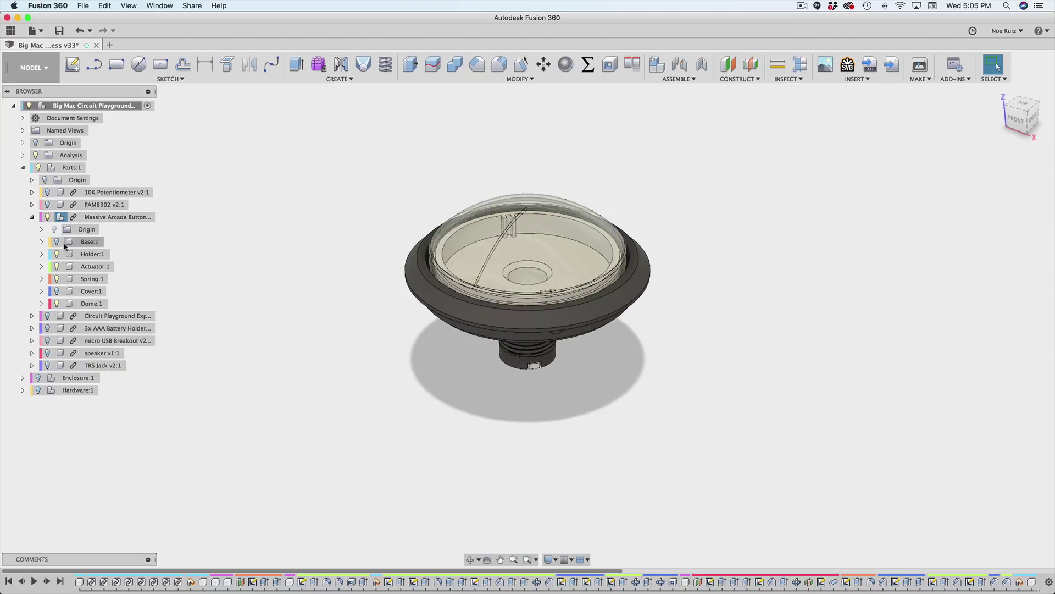
Make the arcade button's Cover and Base components visible and check the Base, Cover and Dome in the model.
click(57, 292)
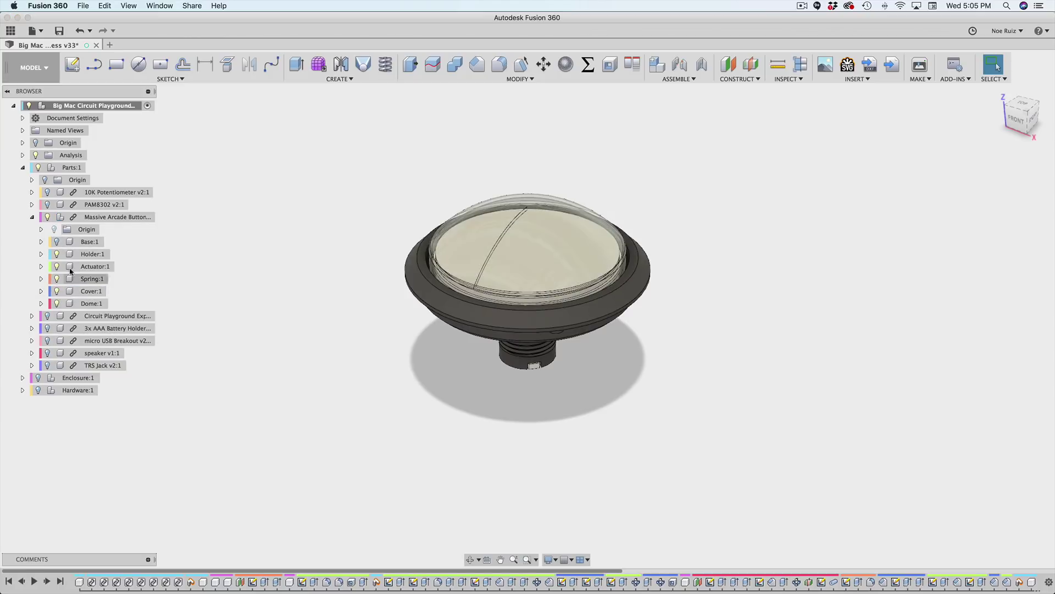
click(88, 242)
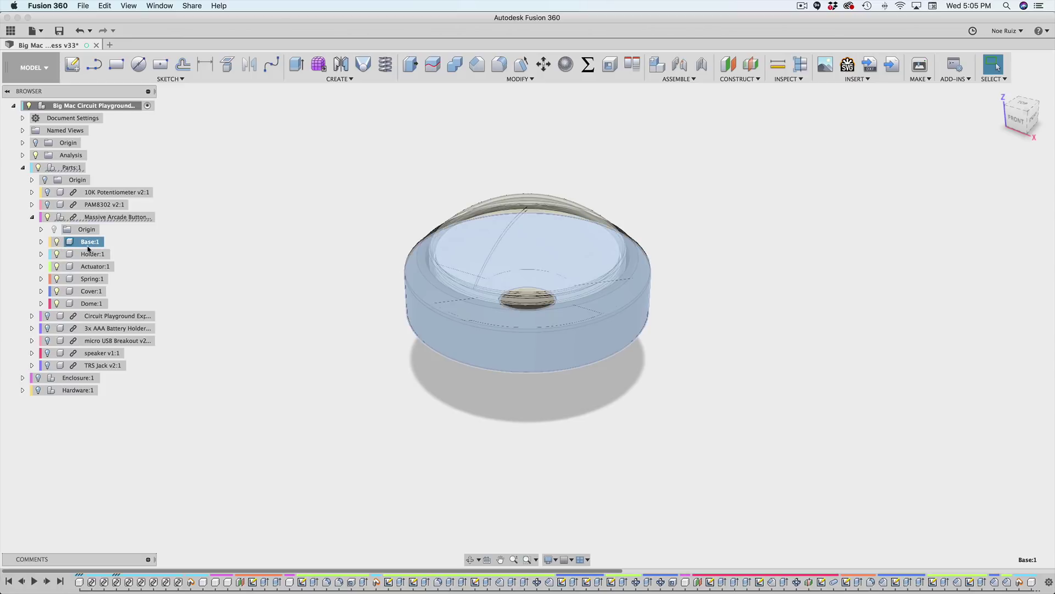
click(91, 291)
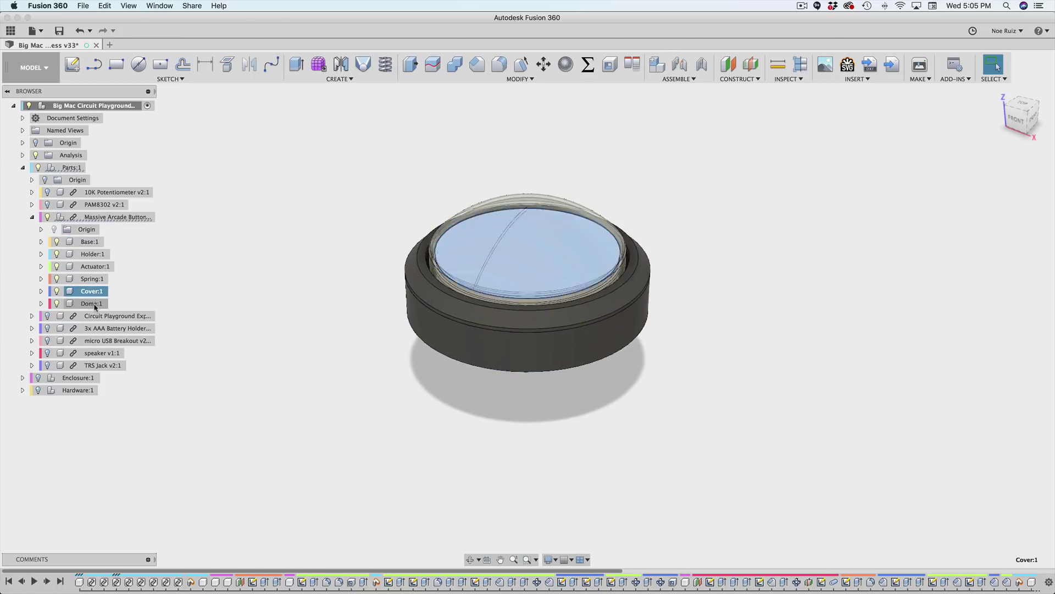
click(92, 303)
click(356, 313)
shift+middle_drag(356, 314, 472, 259)
scroll(484, 249, up, 3)
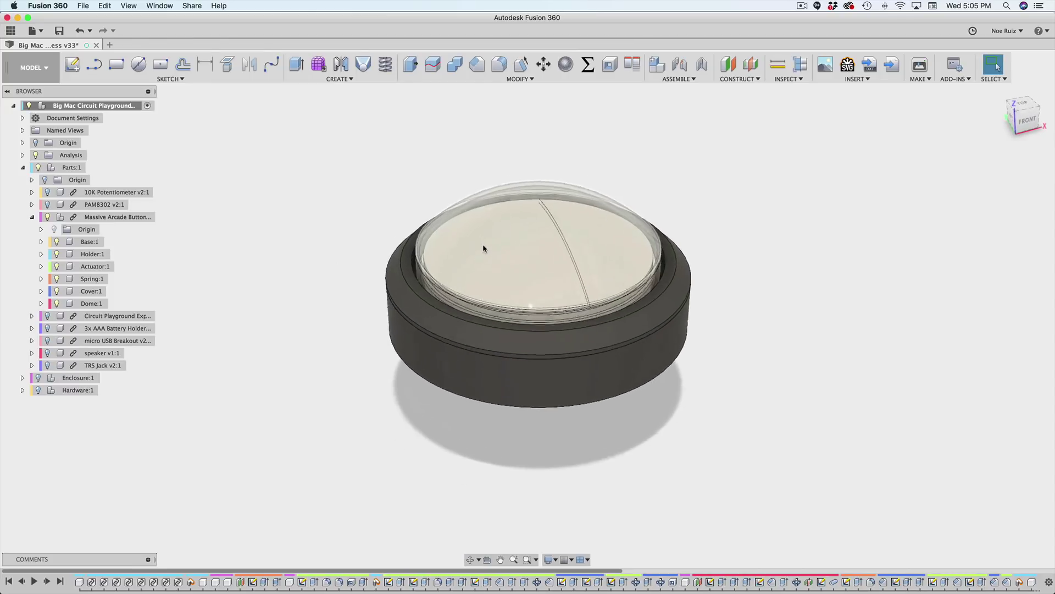
middle_drag(351, 217, 226, 227)
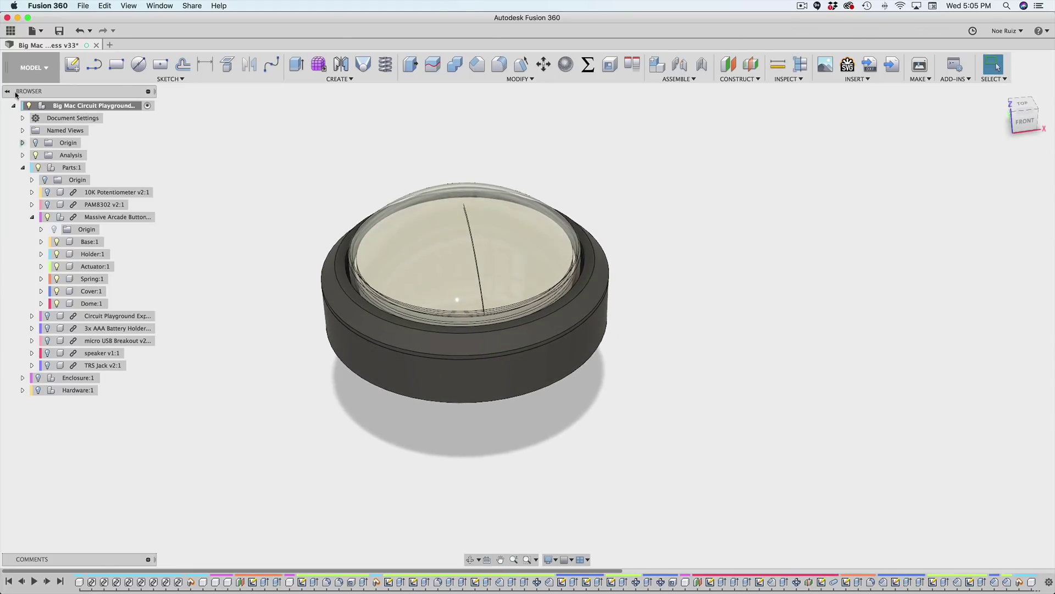
Switch to the Animation workspace and open the empty Storyboard4.
click(42, 69)
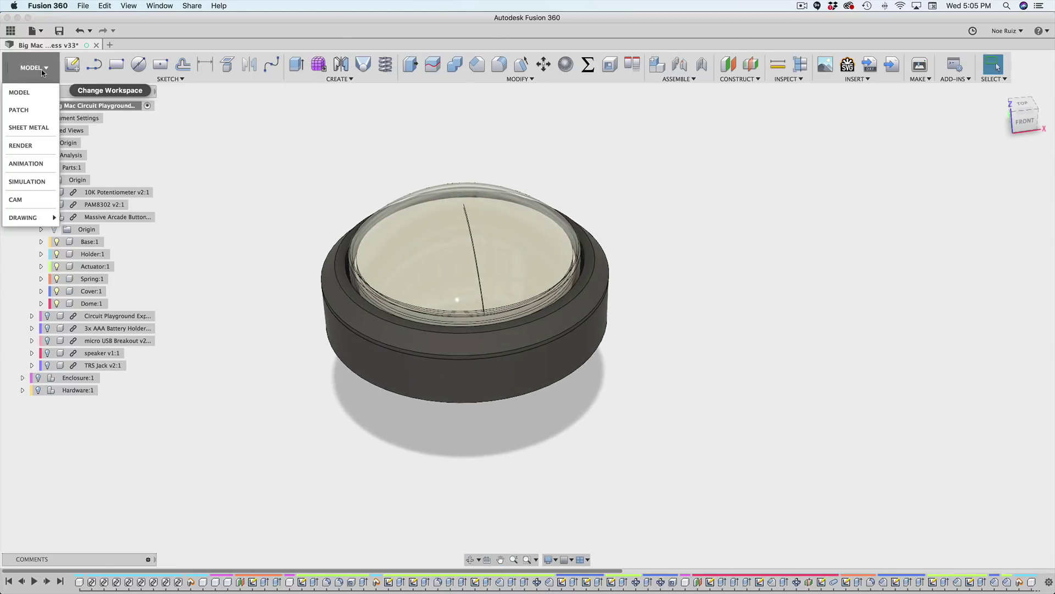
click(39, 165)
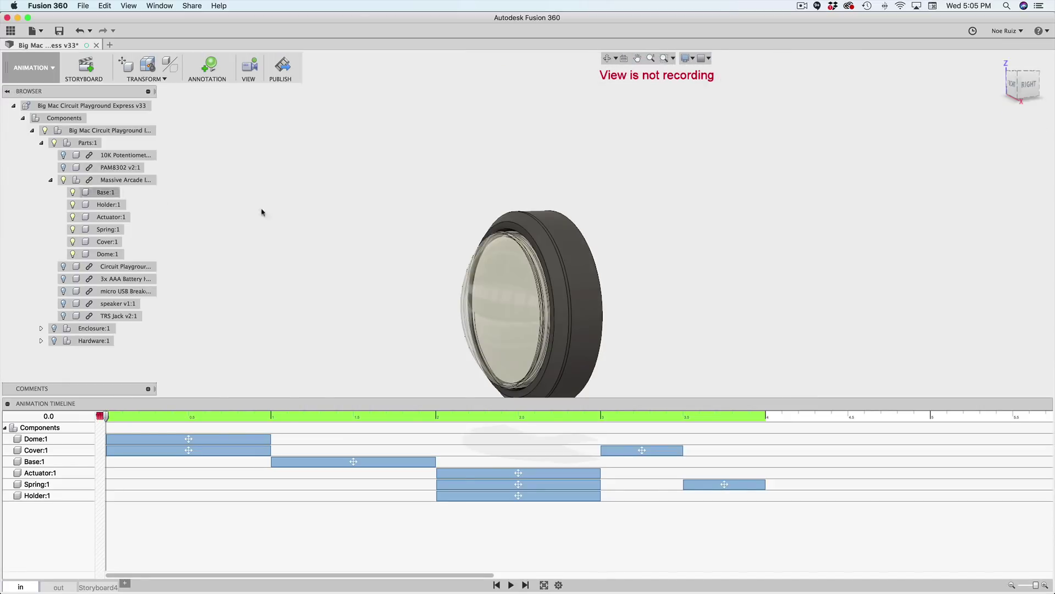
click(102, 588)
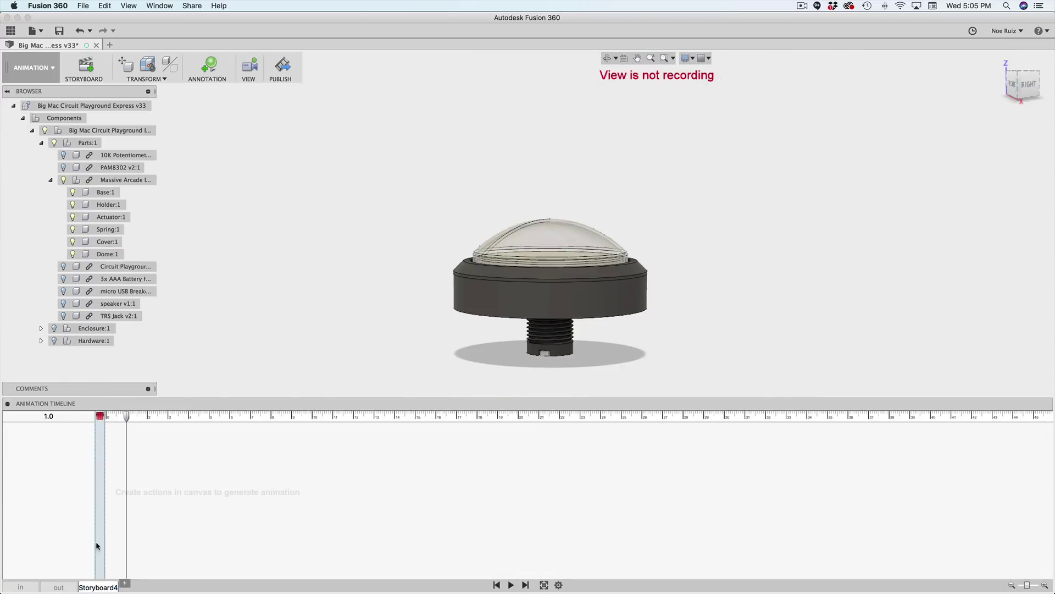
click(59, 588)
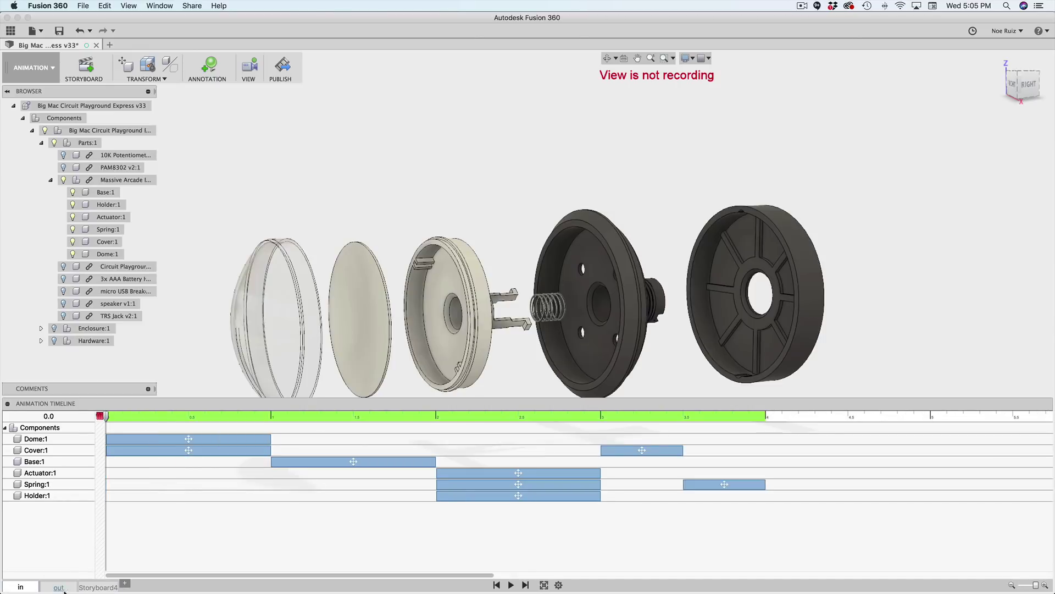
click(87, 587)
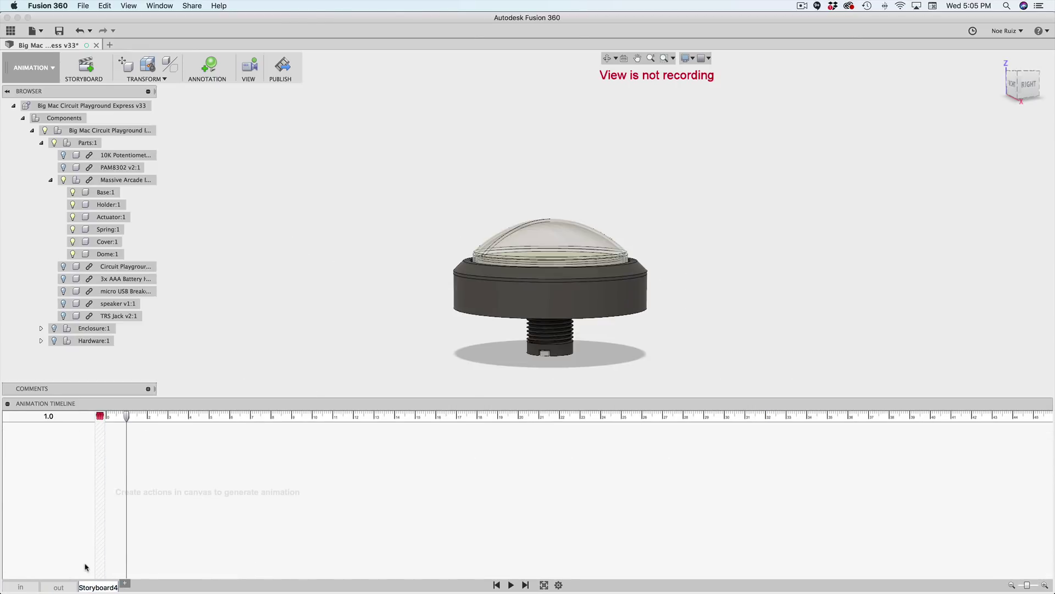
Examine the assembled arcade button and its dome from several angles in the storyboard.
shift+middle_drag(417, 259, 387, 217)
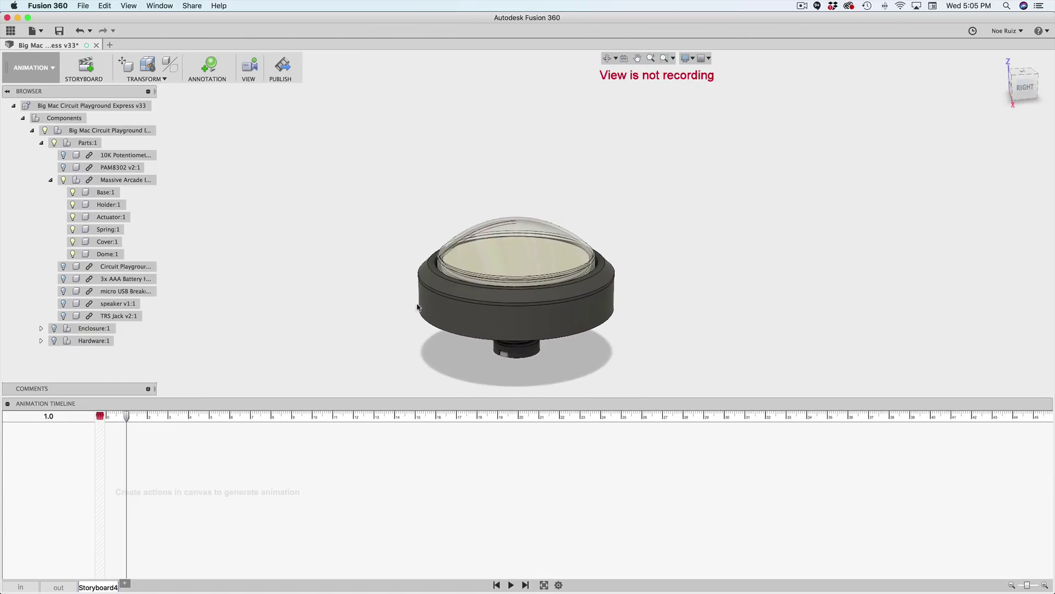
click(482, 249)
scroll(483, 247, up, 3)
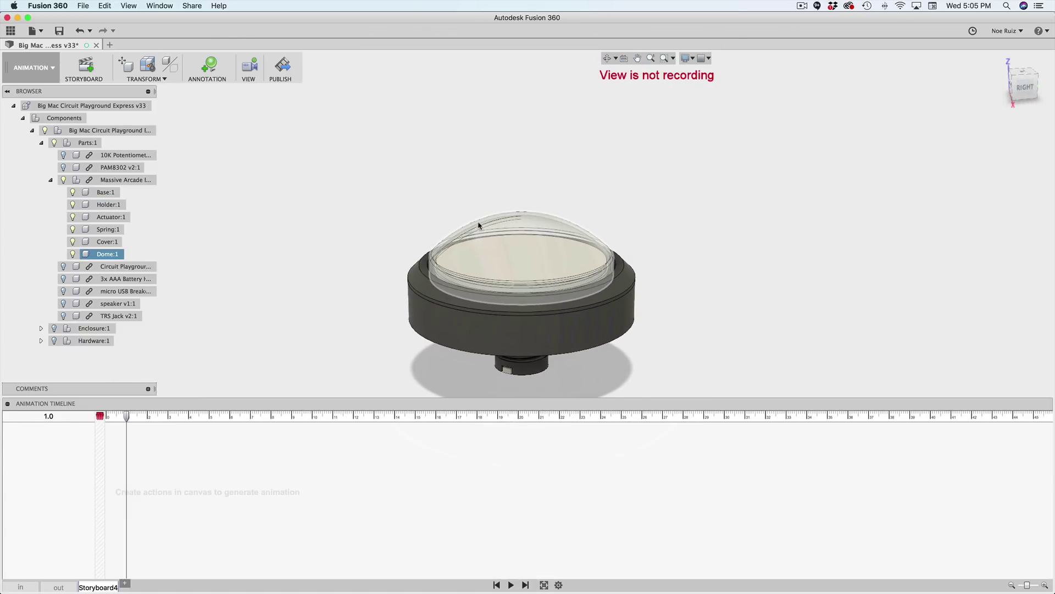
scroll(472, 219, down, 1)
click(464, 212)
mouse_move(432, 200)
middle_down()
mouse_move(436, 187)
mouse_move(394, 214)
mouse_move(455, 200)
mouse_move(424, 213)
middle_up()
click(500, 264)
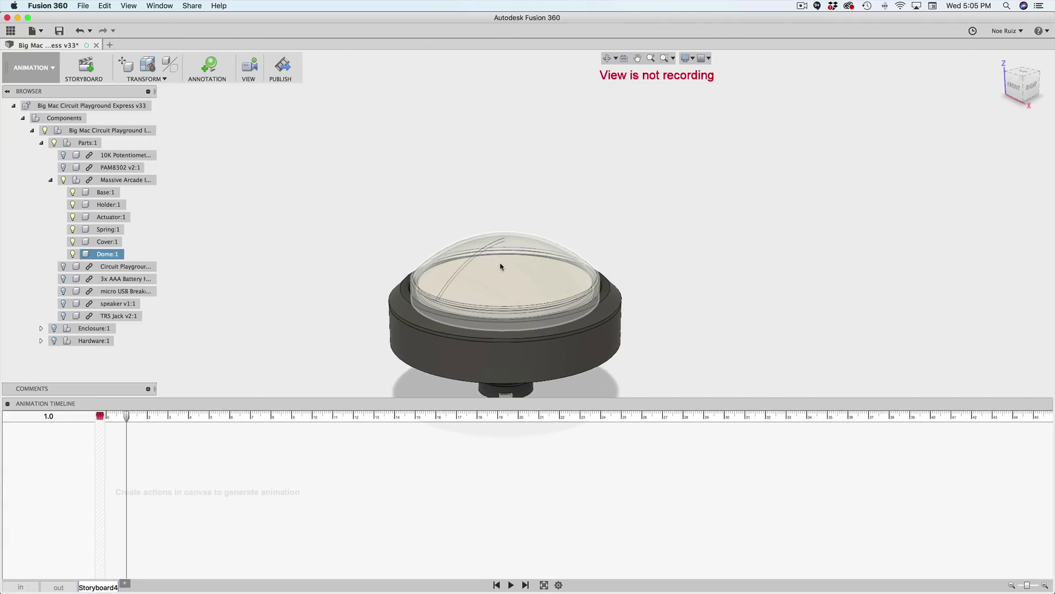
click(492, 130)
scroll(492, 131, down, 2)
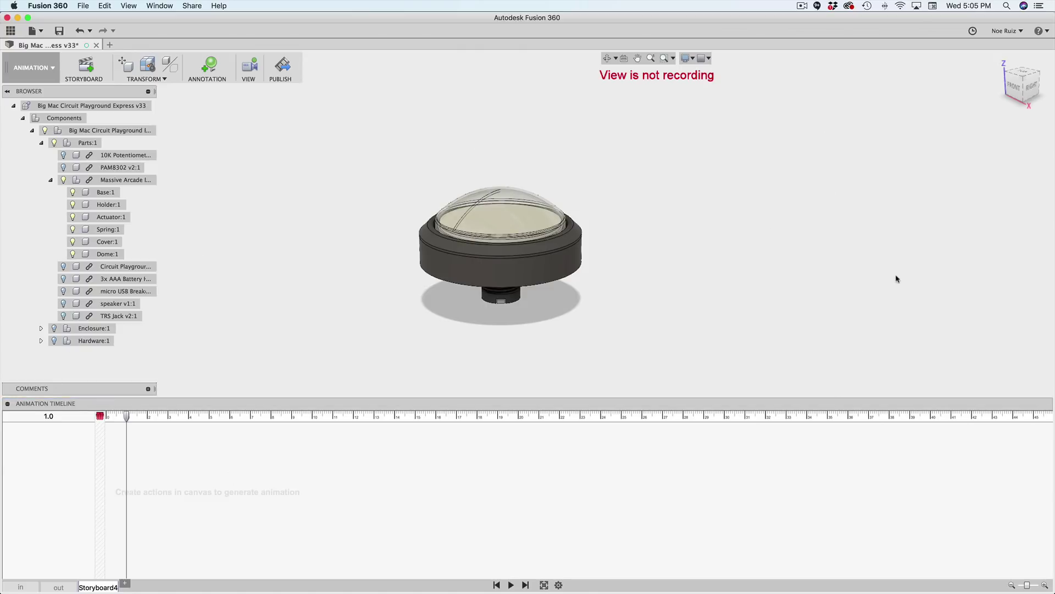
scroll(537, 247, up, 3)
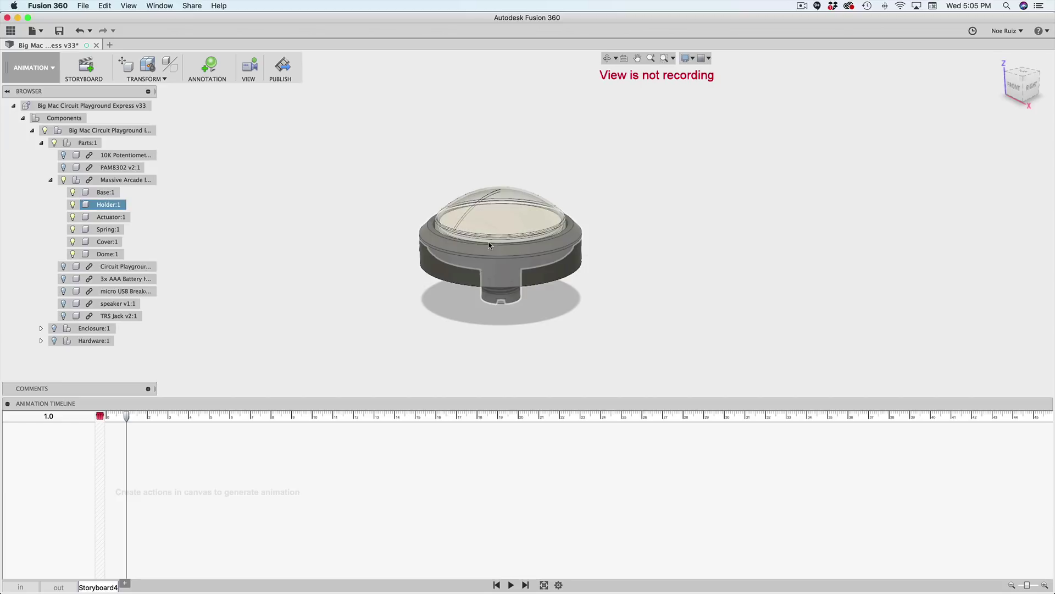
Turn on view recording, record a camera move ending at 3.7 seconds, and play it back.
scroll(537, 247, down, 1)
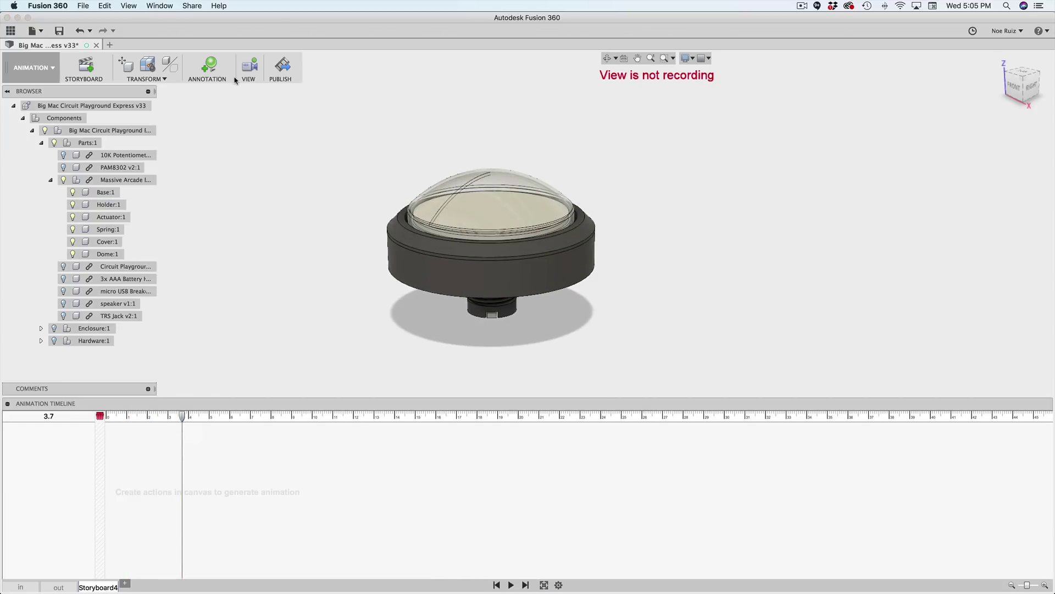
click(248, 65)
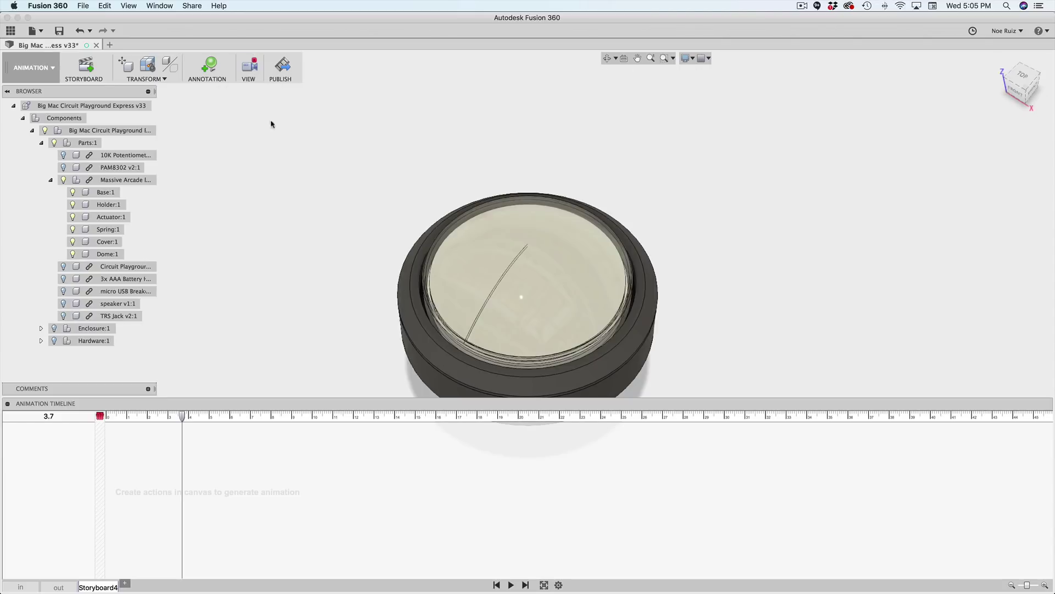
shift+middle_drag(273, 345, 322, 304)
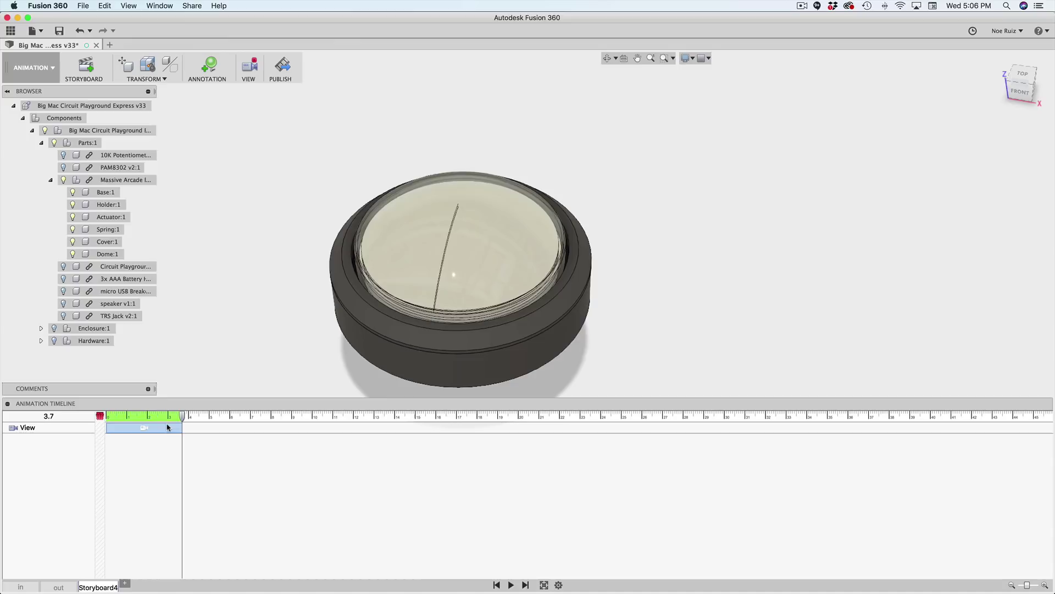
drag(156, 418, 114, 417)
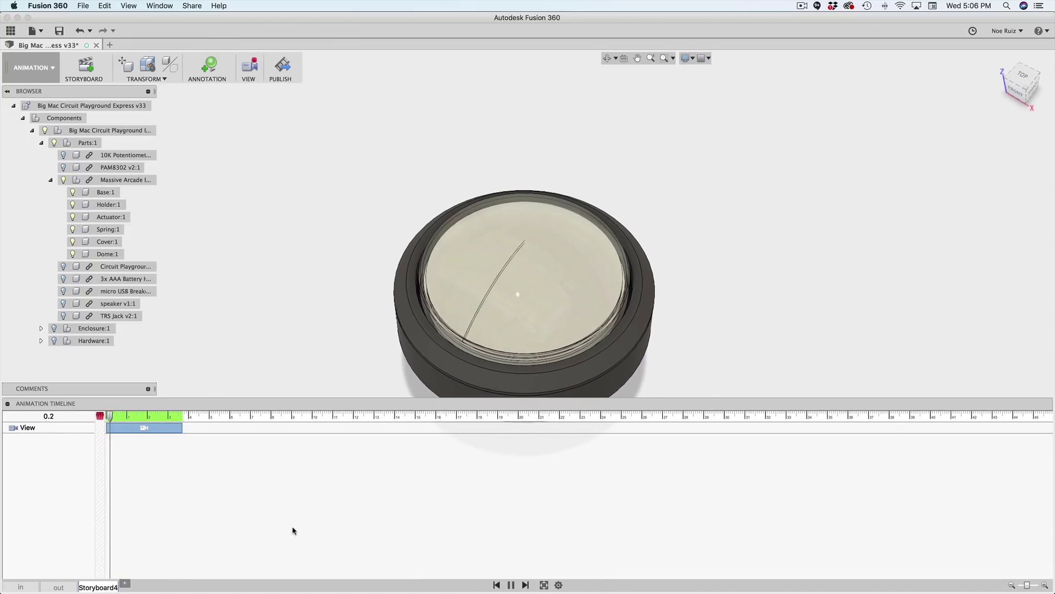
key(space)
Scrub through the recorded View action and delete it from the animation timeline.
click(154, 427)
click(154, 418)
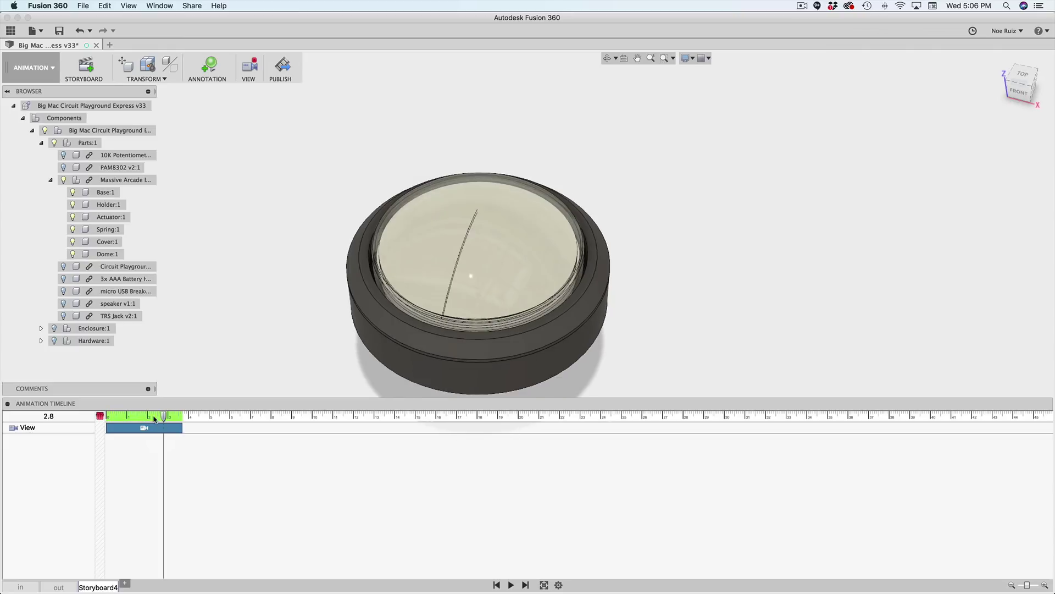
click(131, 416)
right_click(145, 430)
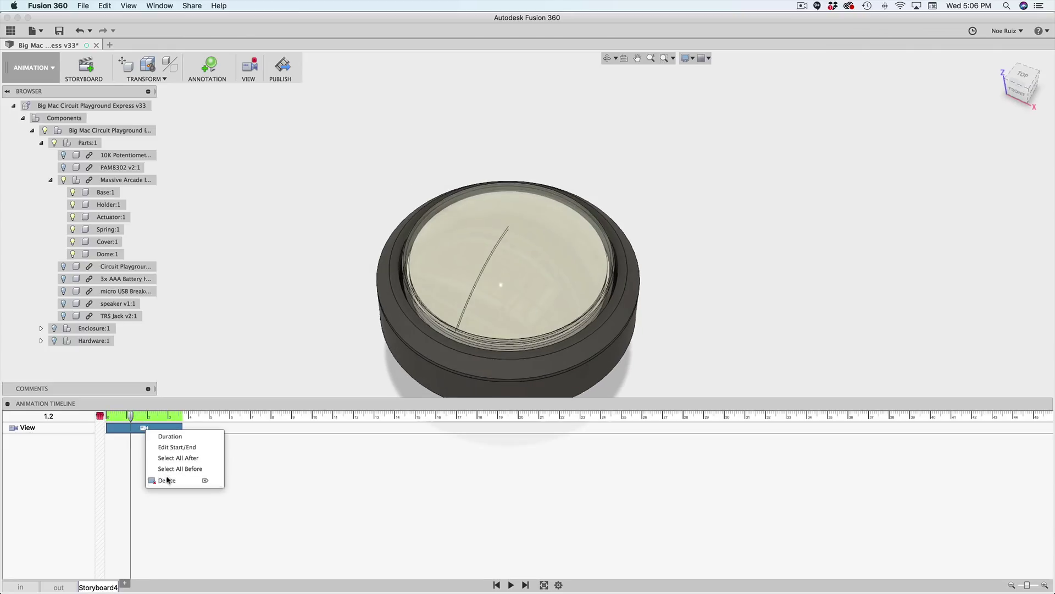
click(166, 480)
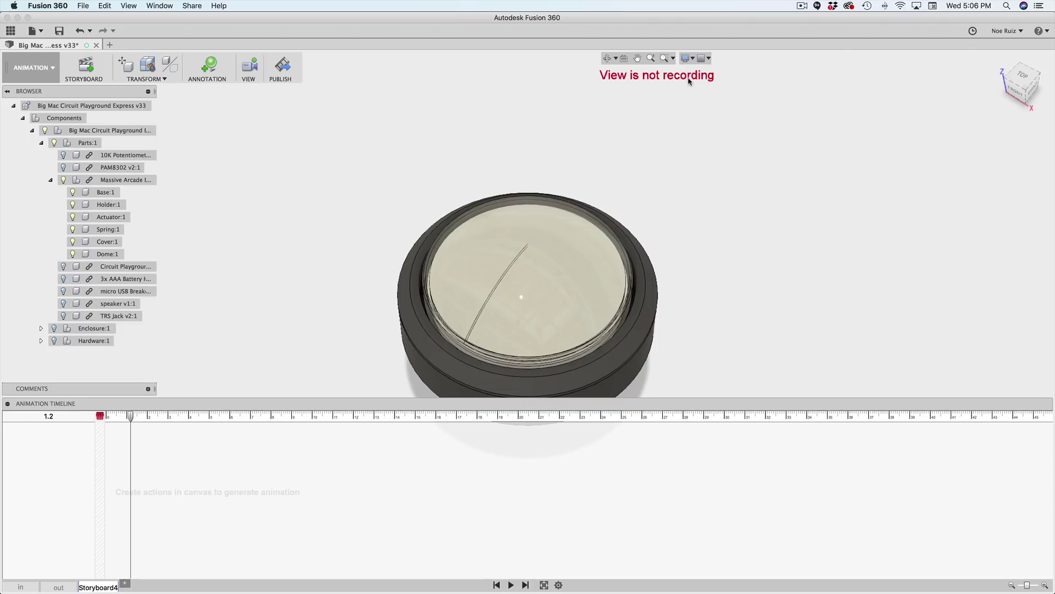
shift+middle_drag(724, 146, 624, 217)
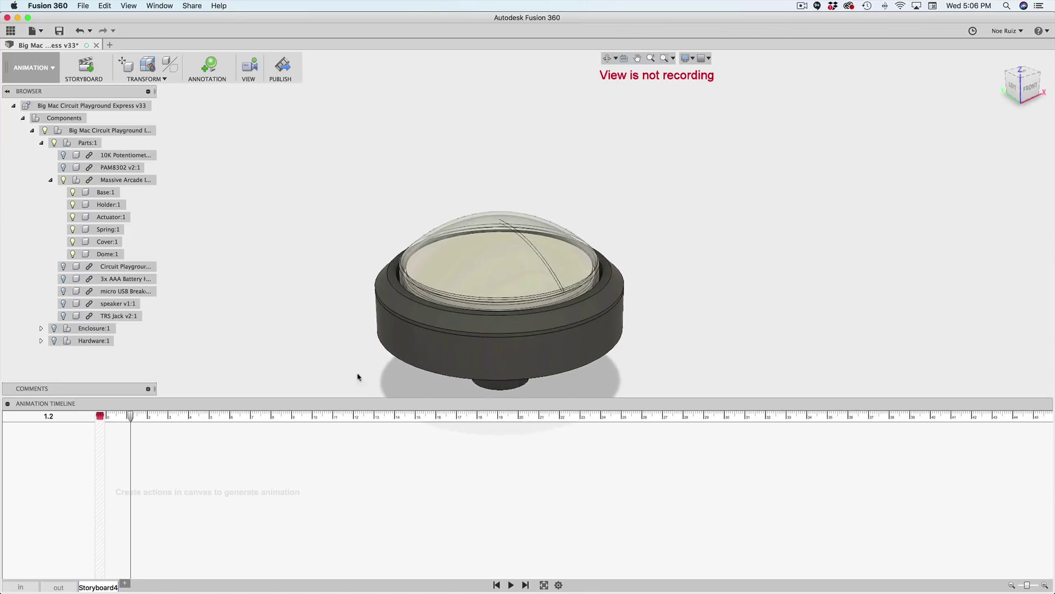
scroll(509, 229, down, 3)
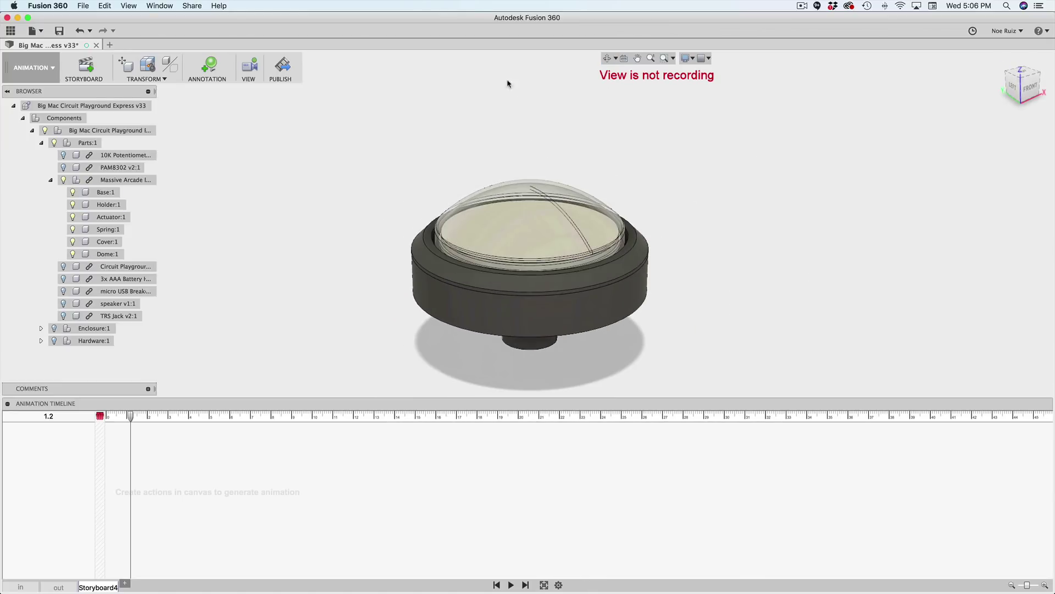
middle_drag(509, 83, 391, 116)
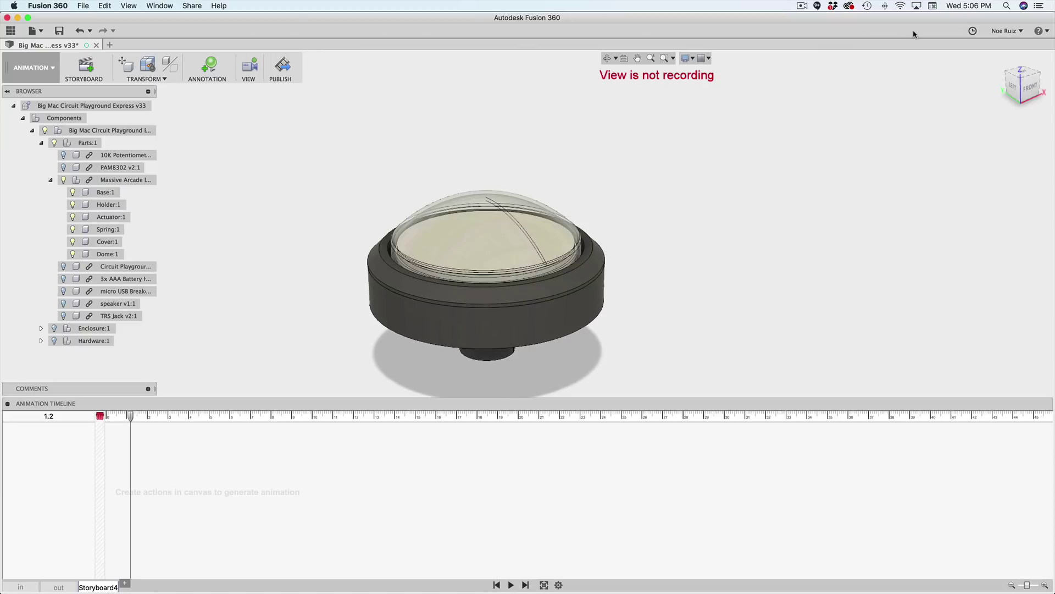
click(1023, 87)
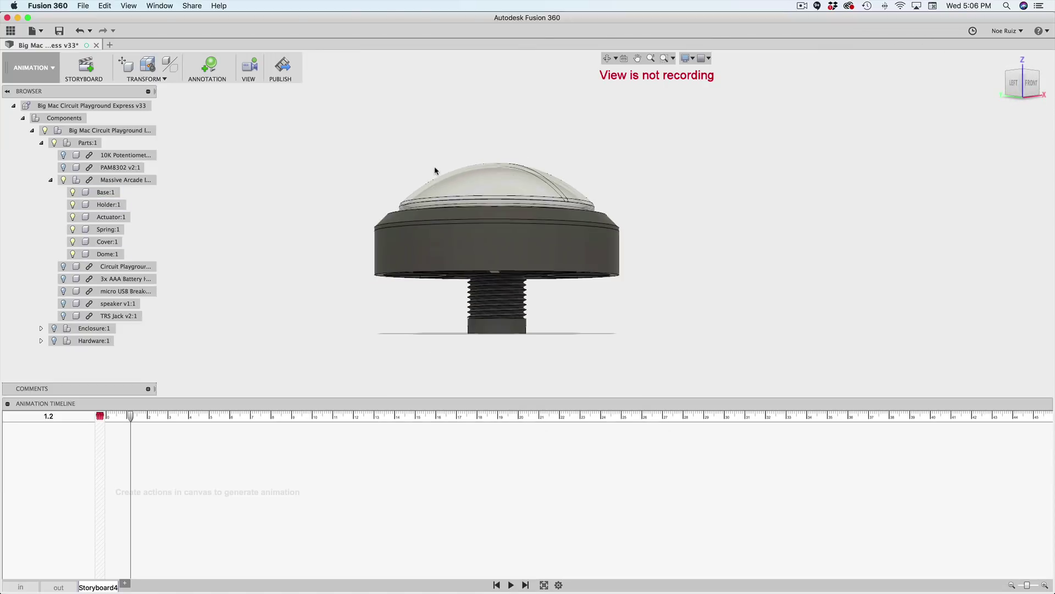
shift+middle_drag(505, 175, 290, 144)
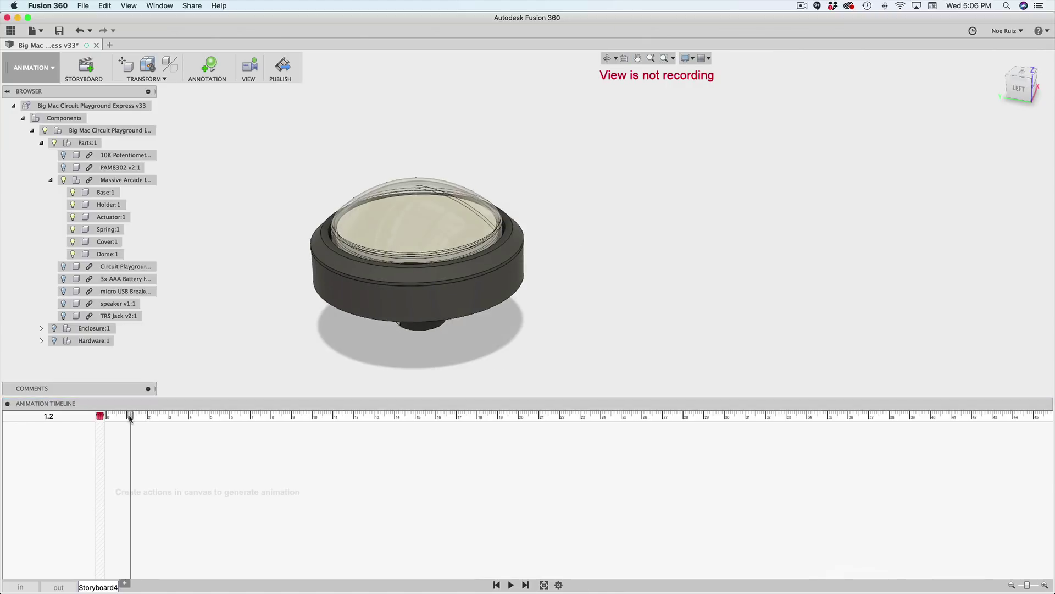
scroll(308, 283, up, 2)
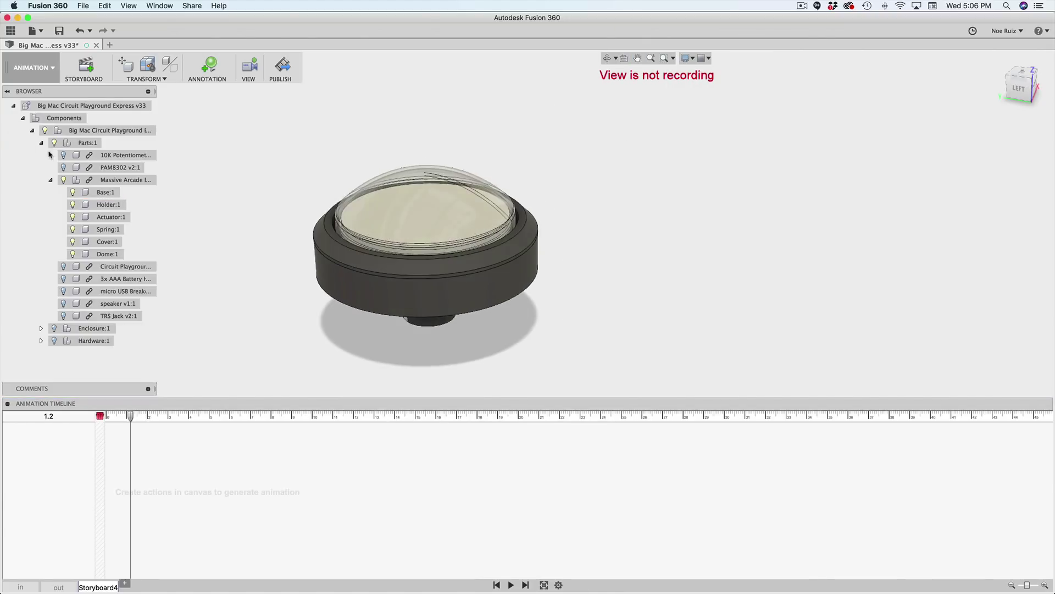
Rotate the massive arcade button component 90 degrees about the X axis with the playhead at 1.2 seconds.
click(110, 182)
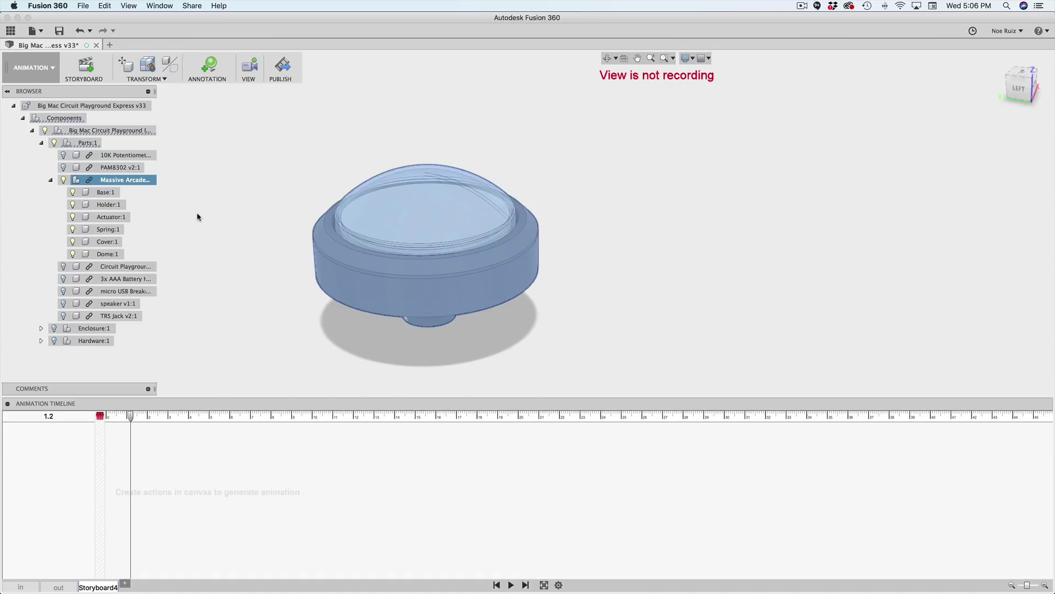
key(m)
shift+middle_drag(601, 252, 514, 242)
click(1021, 91)
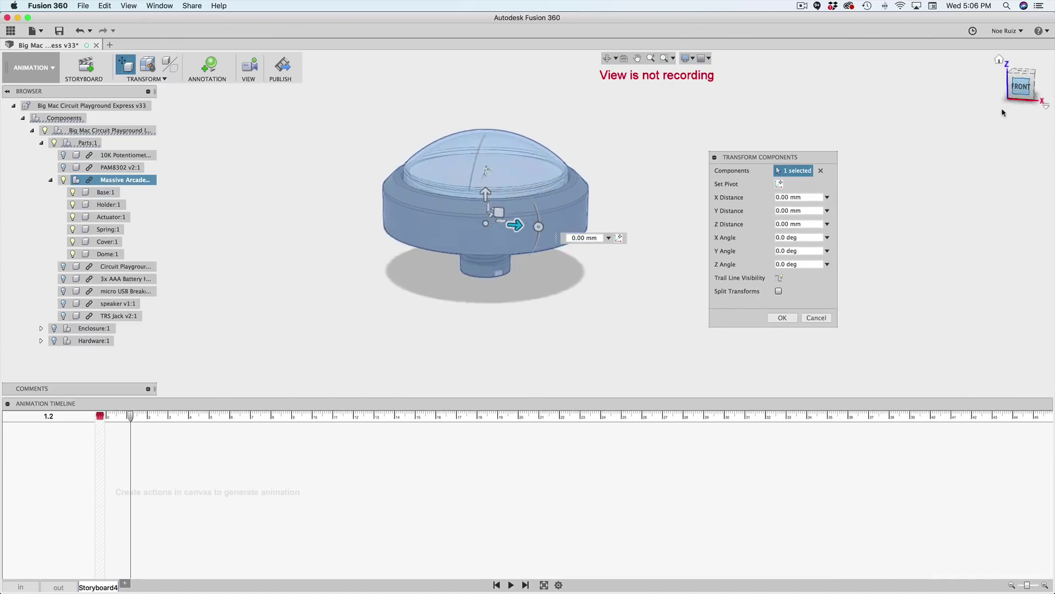
shift+middle_drag(613, 217, 605, 190)
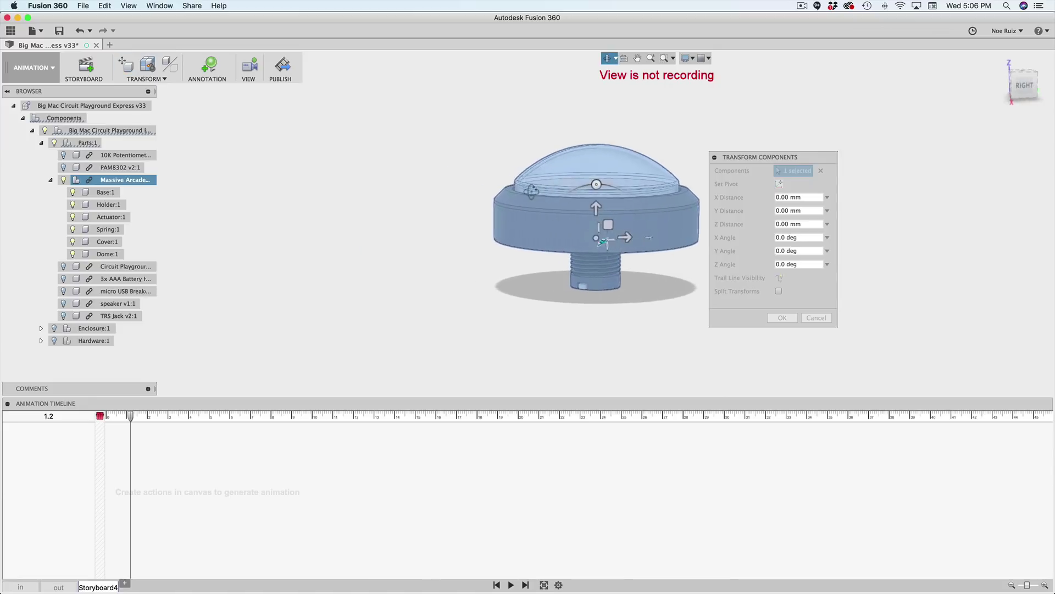
drag(605, 187, 553, 243)
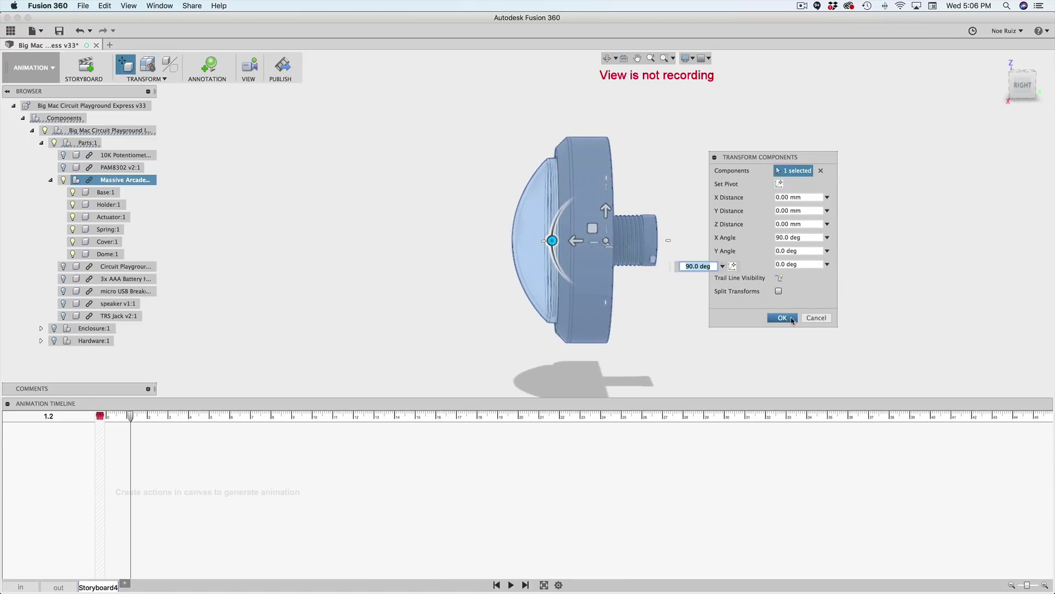
key(Return)
click(385, 224)
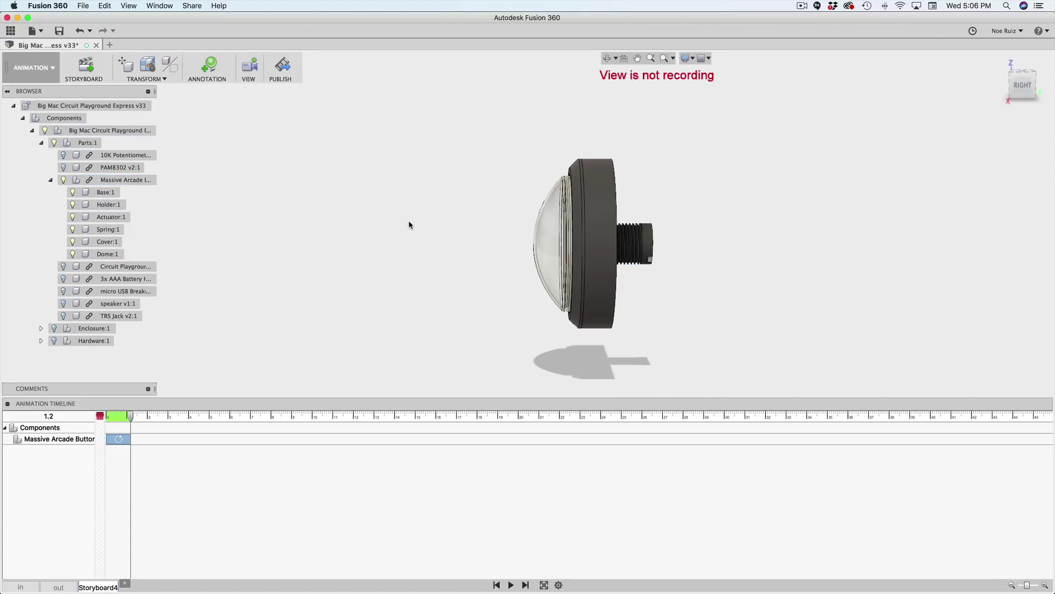
Delete the massive arcade button's rotation action from the animation timeline.
middle_drag(410, 226, 435, 249)
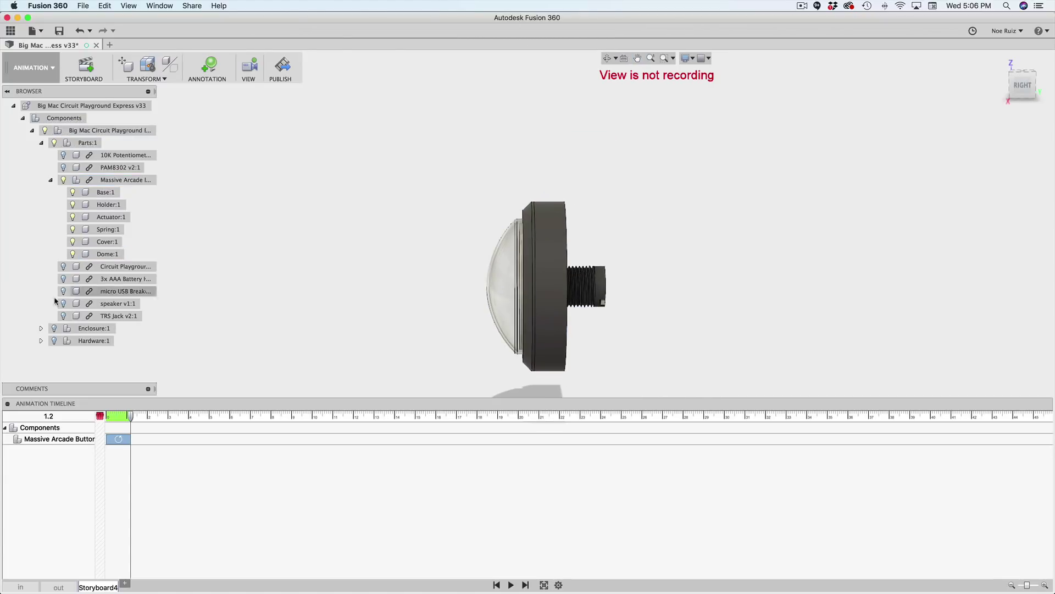
shift+middle_drag(385, 279, 883, 99)
shift+middle_drag(994, 68, 541, 251)
shift+middle_drag(483, 278, 376, 281)
scroll(375, 281, down, 3)
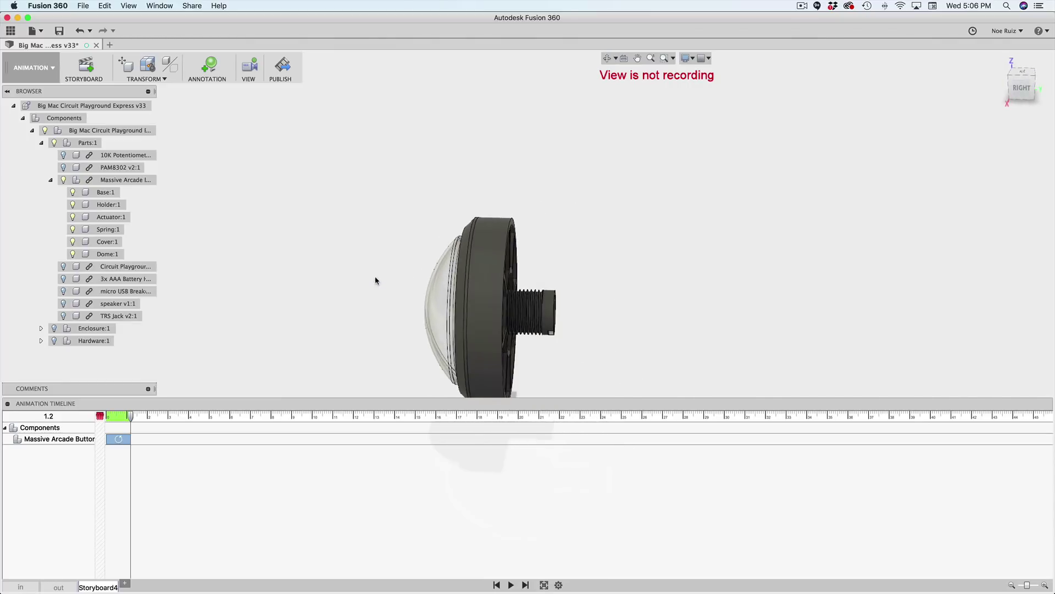
click(121, 440)
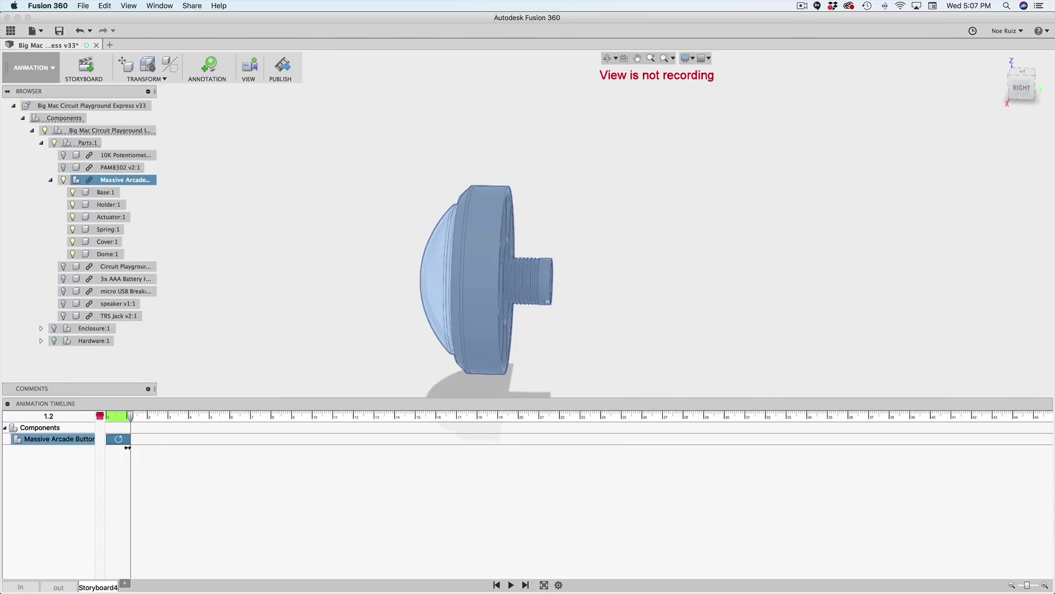
key(Delete)
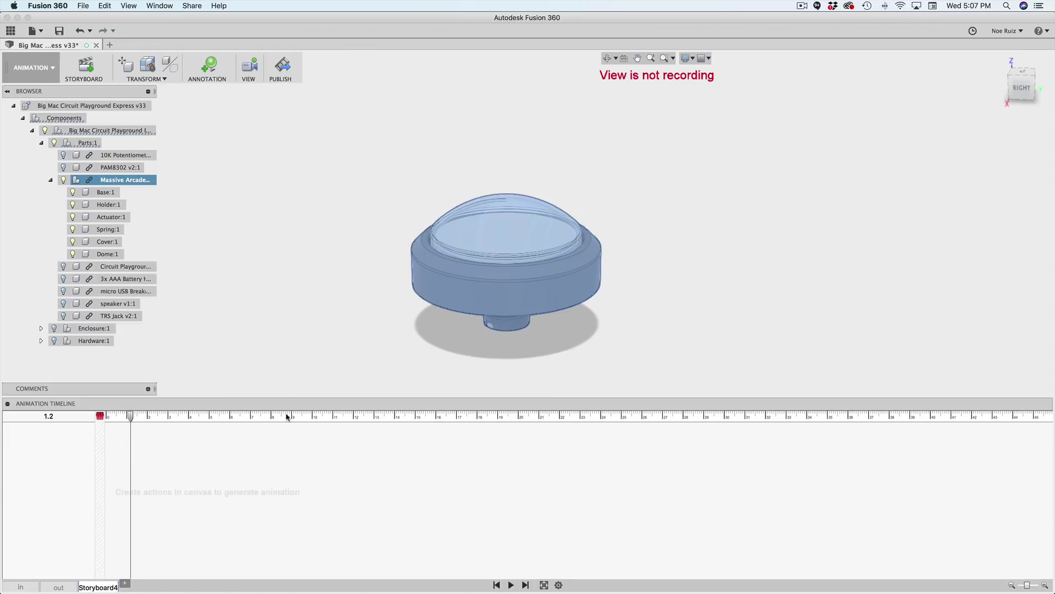
Set the playhead to the scratch zone at 0.0 and rotate the massive arcade button component 90 degrees about the X axis.
click(112, 455)
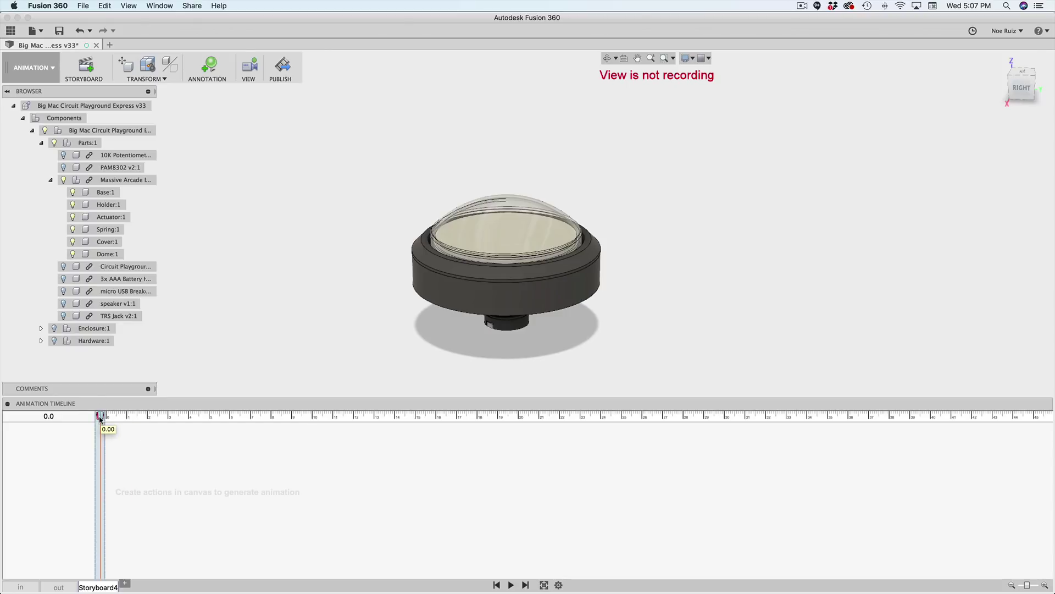
click(209, 323)
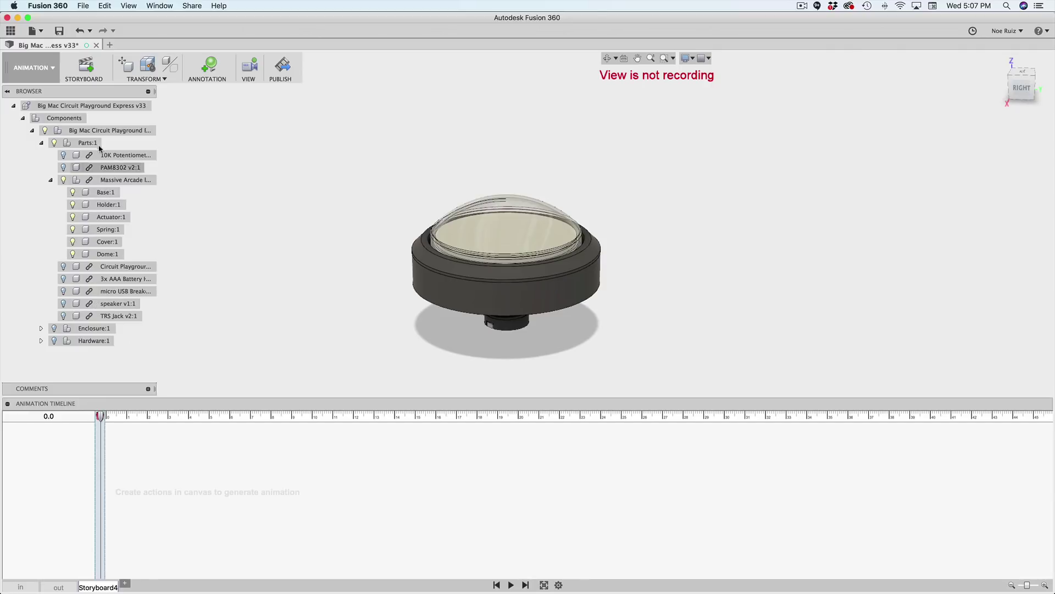
click(124, 181)
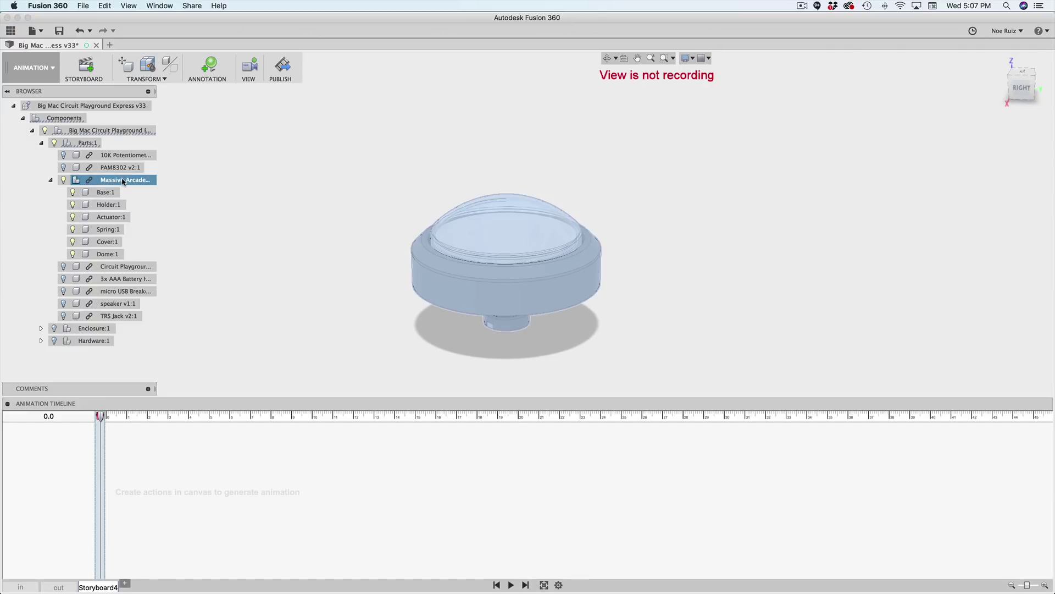
key(m)
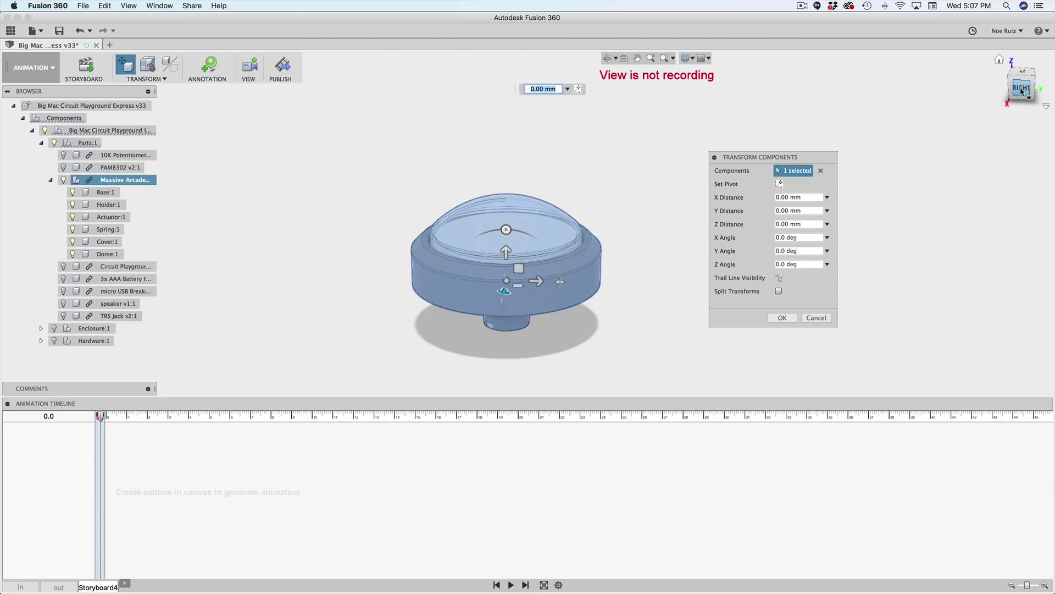
click(1022, 91)
shift+middle_drag(583, 220, 700, 186)
drag(528, 239, 394, 287)
shift+middle_drag(393, 288, 443, 278)
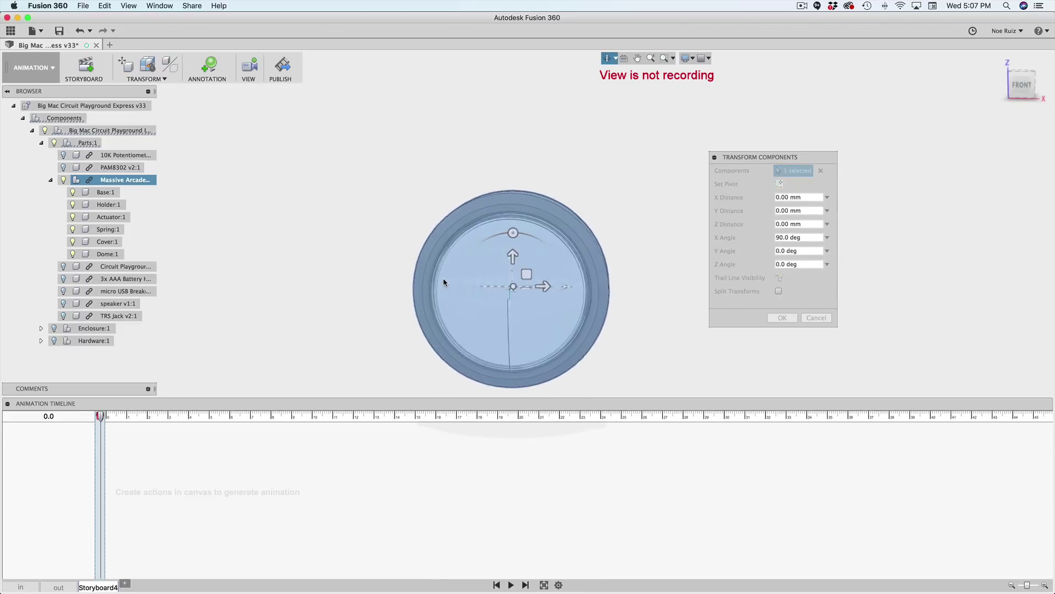
click(1021, 85)
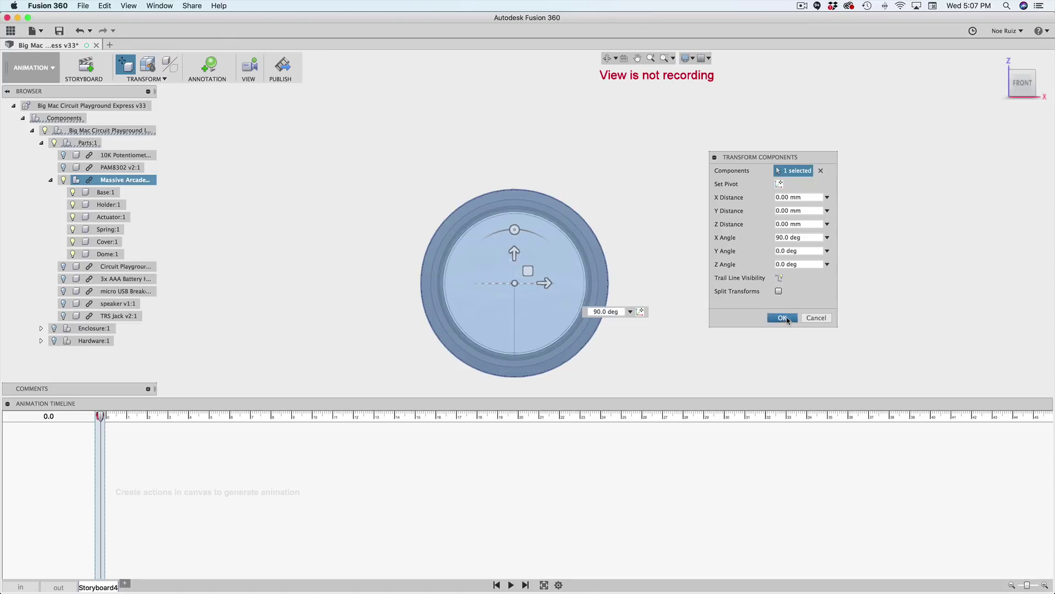
click(783, 318)
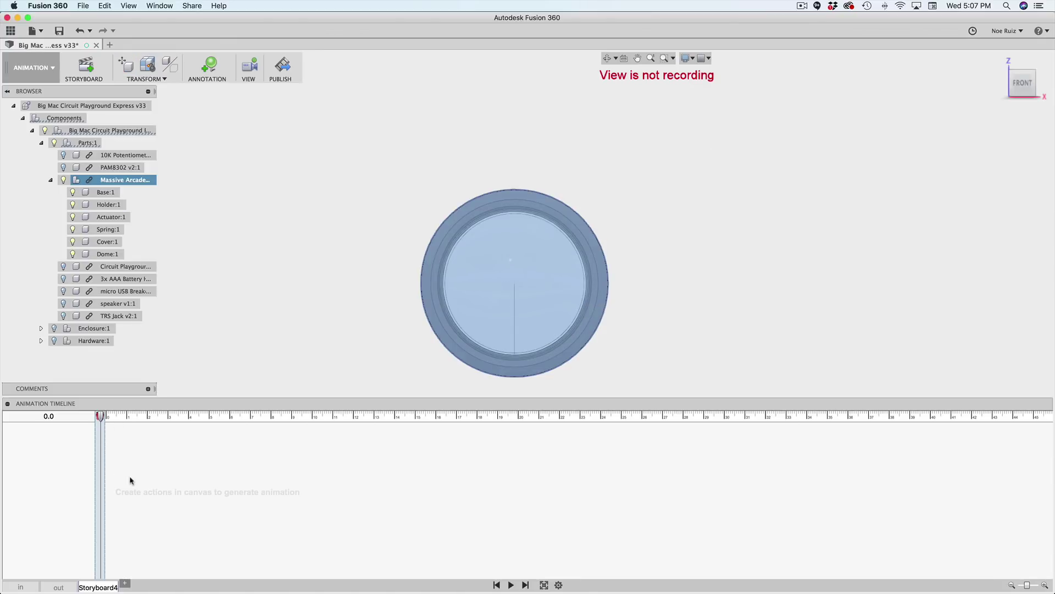
shift+middle_drag(761, 200, 690, 236)
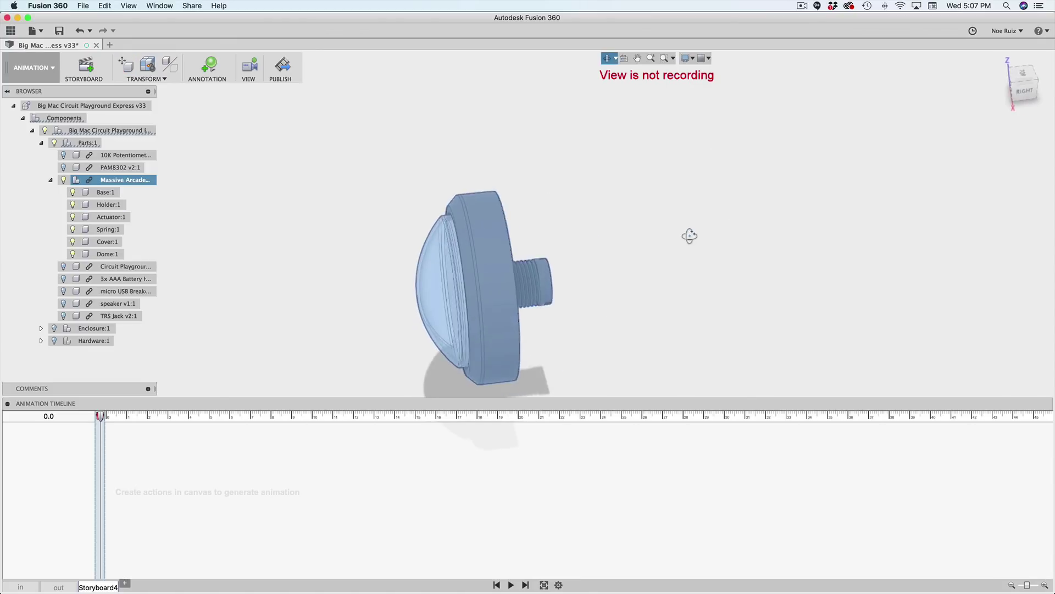
key(Escape)
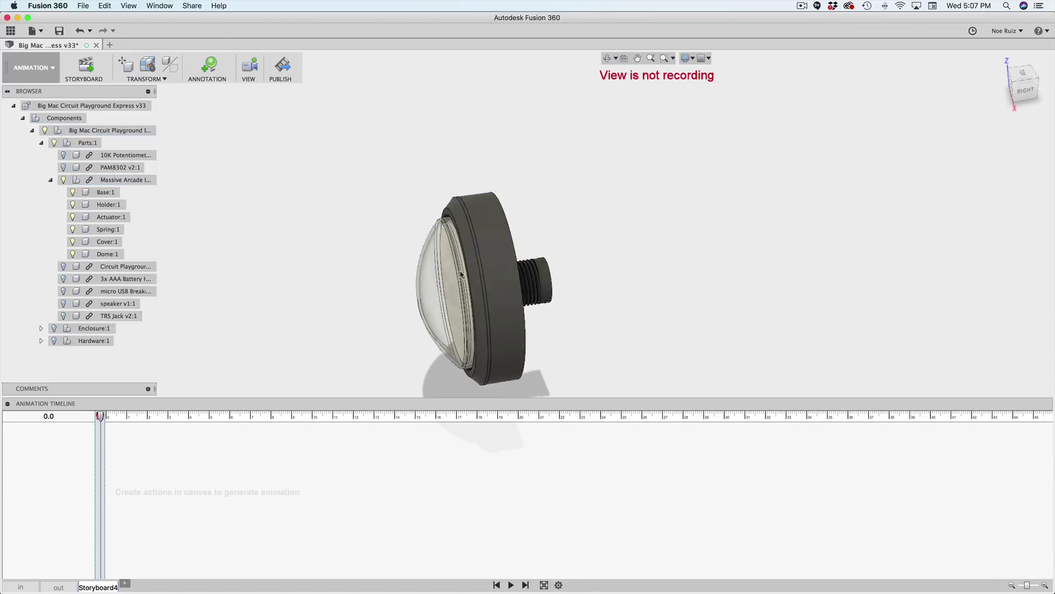
Zoom the animation timeline in to finer time divisions and place the playhead at 1.0 second.
click(128, 416)
click(1045, 587)
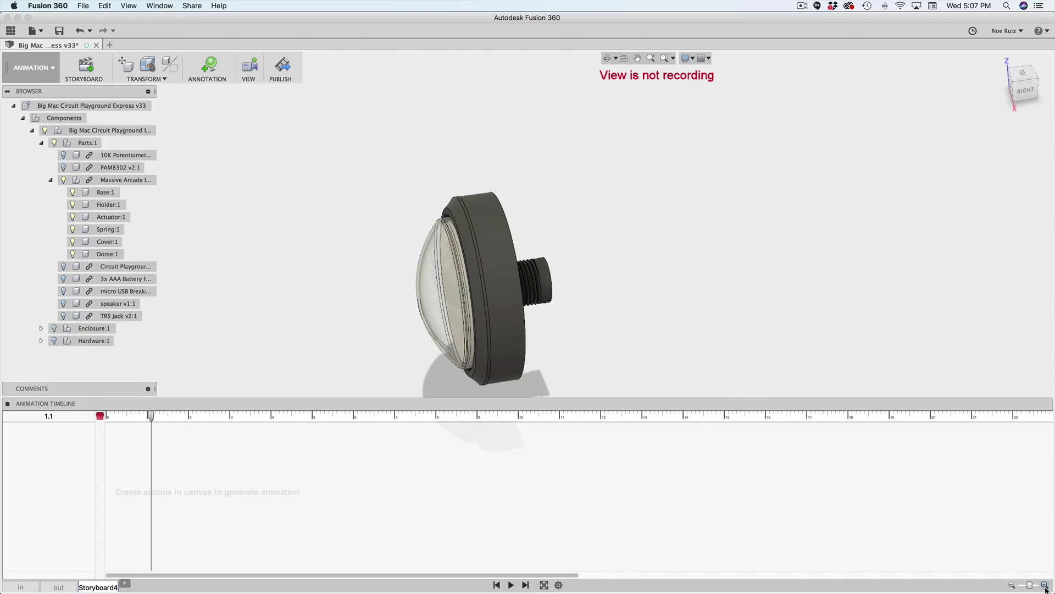
click(1045, 587)
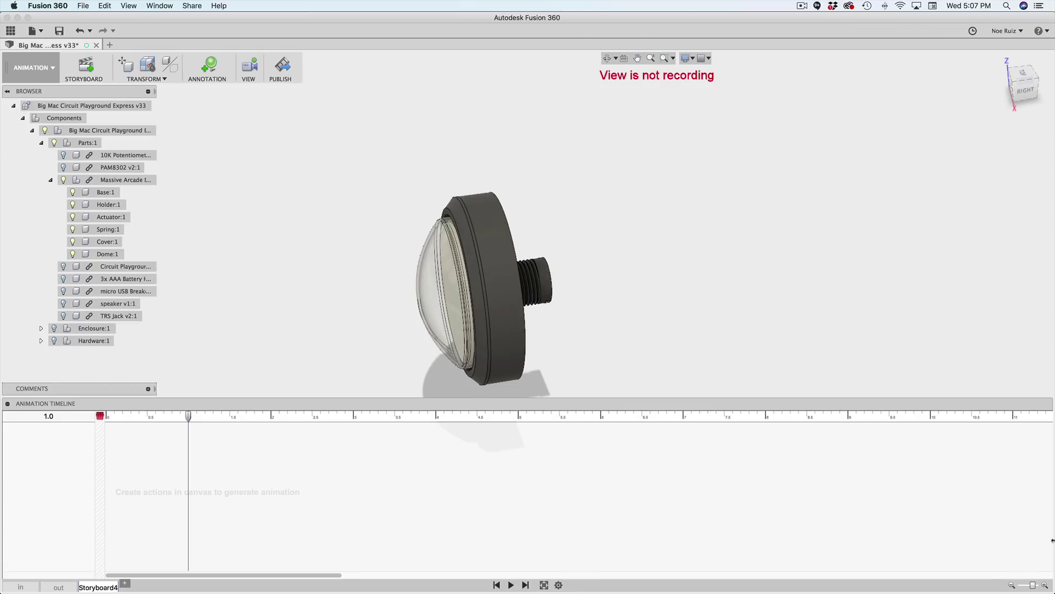
click(1046, 585)
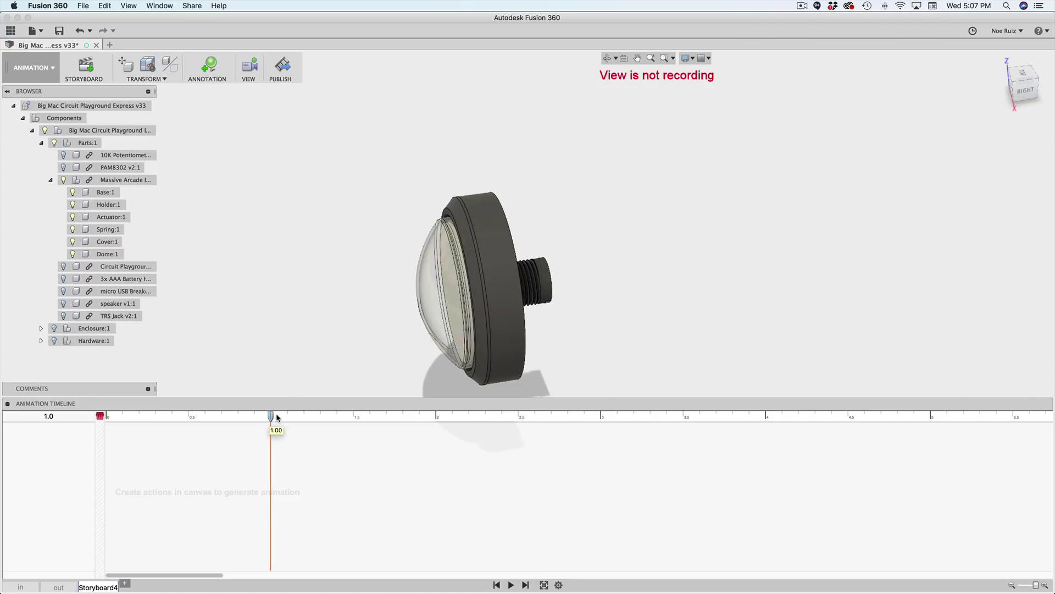
Transform the Base component straight back along the button's axis, clear of the threaded stem.
click(434, 282)
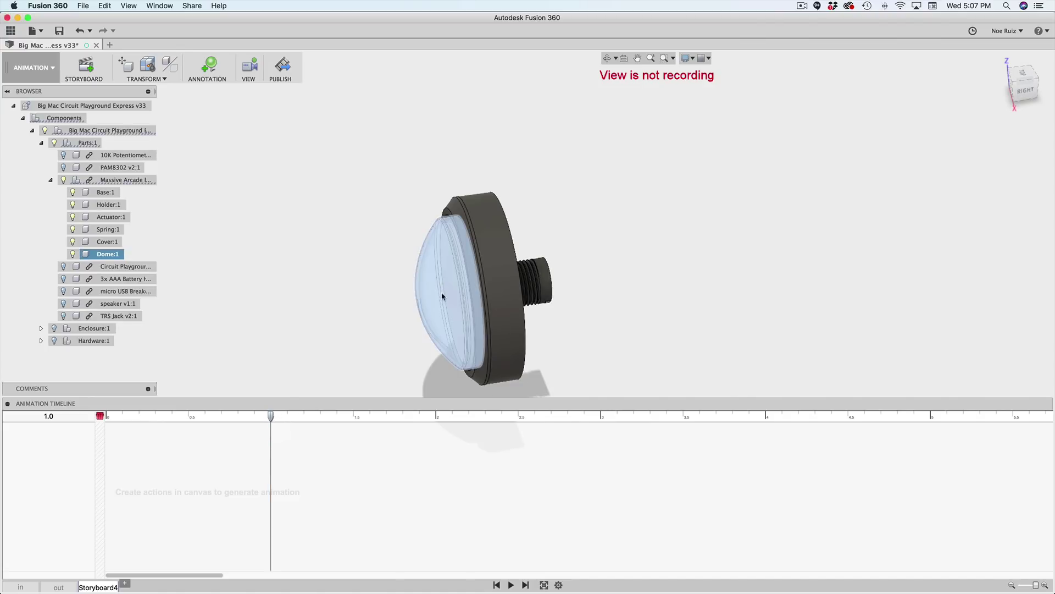
click(487, 267)
key(m)
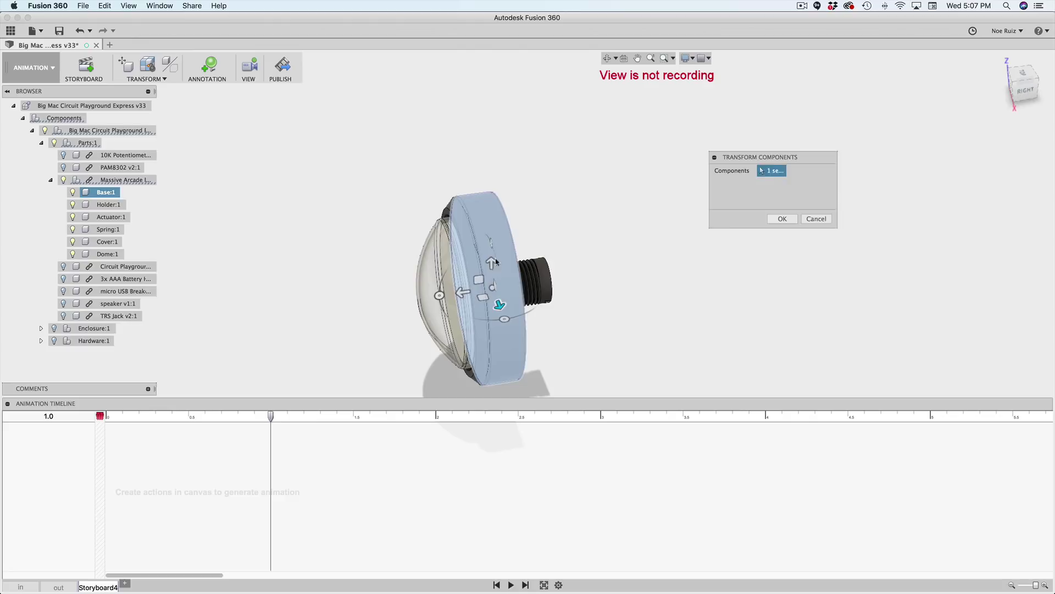
drag(471, 294, 610, 270)
Move the Dome forward 80 mm in Z and the Cover forward to just behind the dome.
click(437, 292)
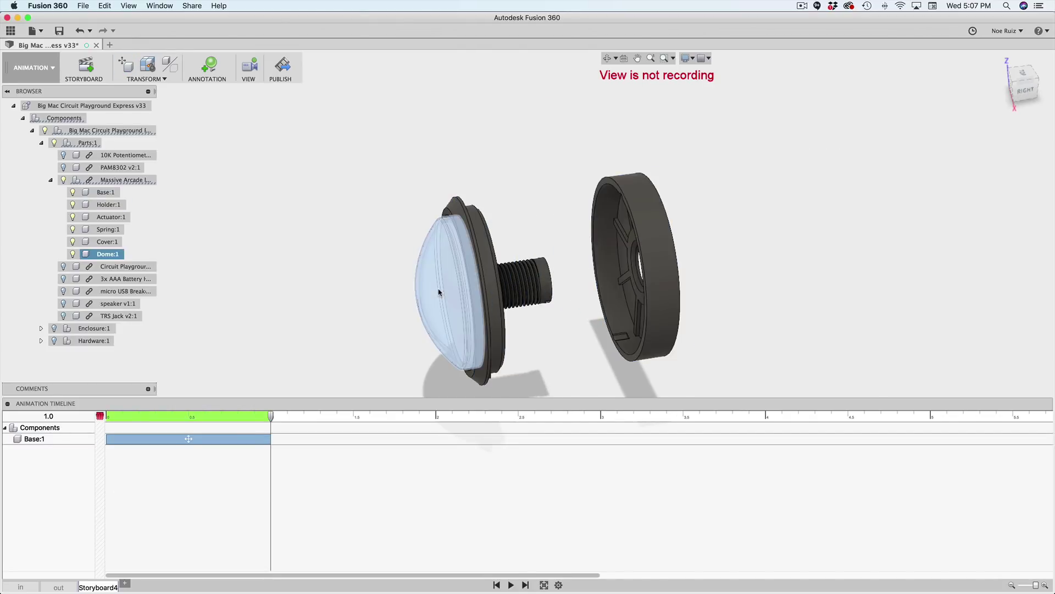
key(m)
drag(388, 302, 247, 323)
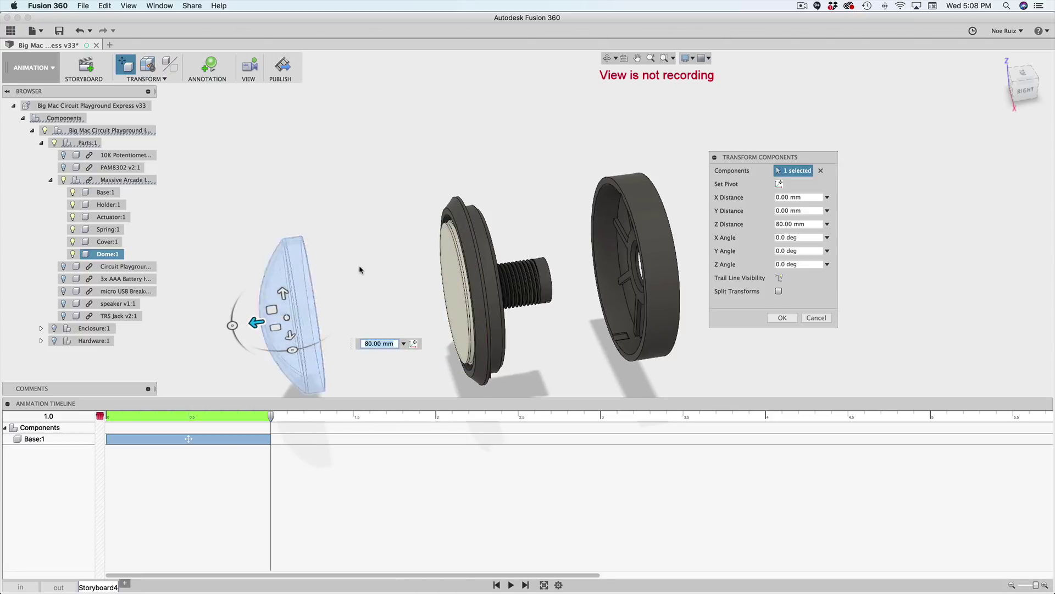
click(385, 303)
click(426, 293)
drag(420, 296, 309, 321)
Move the Holder backward along the button's axis to sit between the Actuator and the Base.
click(476, 225)
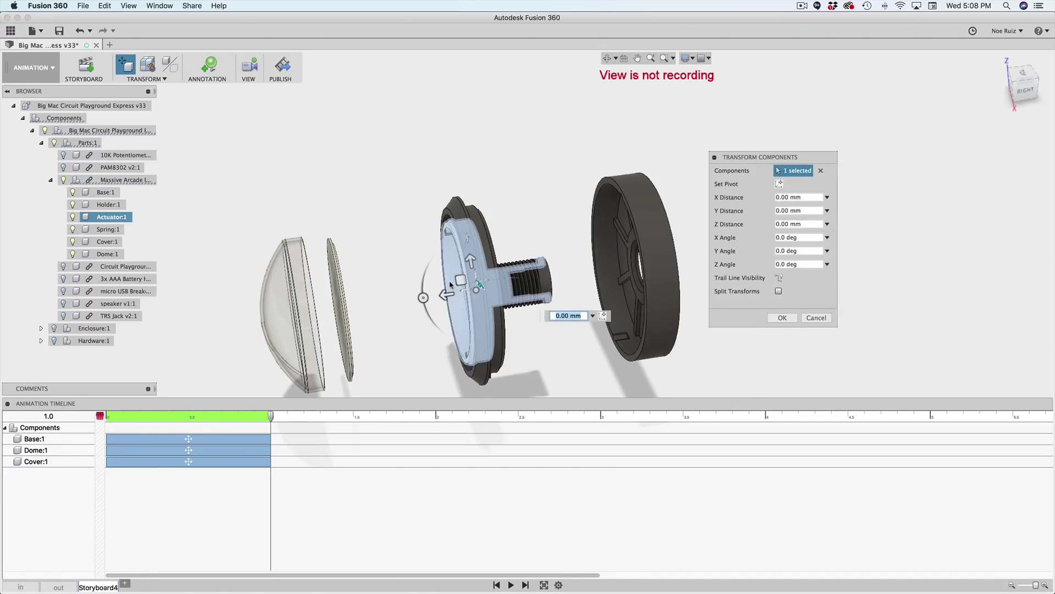
click(476, 224)
drag(445, 296, 511, 293)
Move the Spring and Actuator together 30 mm in Z, between the Cover and the Holder.
click(511, 291)
click(517, 281)
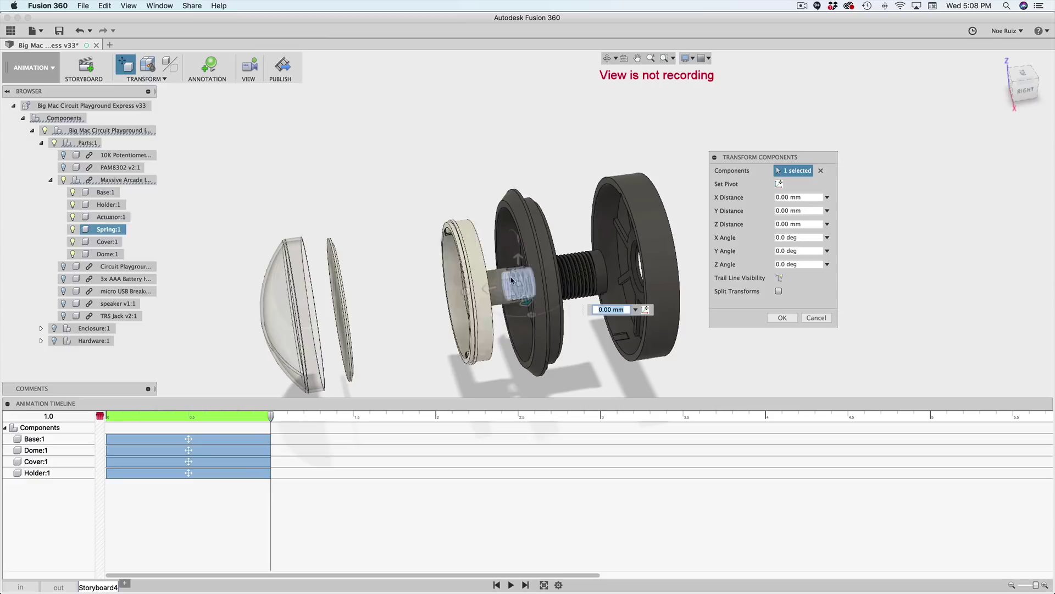
shift+click(472, 275)
drag(445, 295, 385, 304)
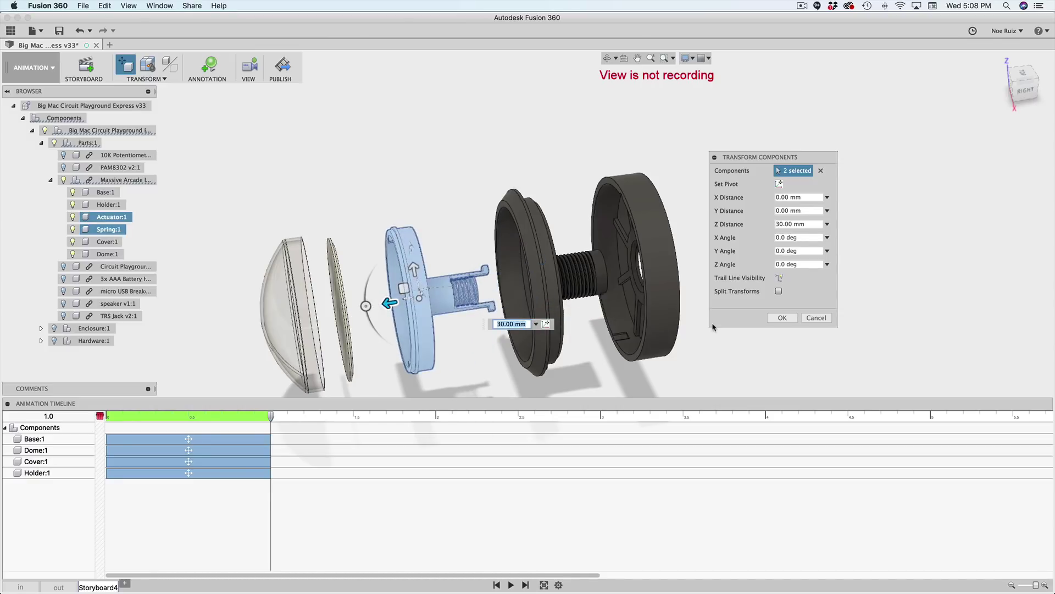
click(780, 318)
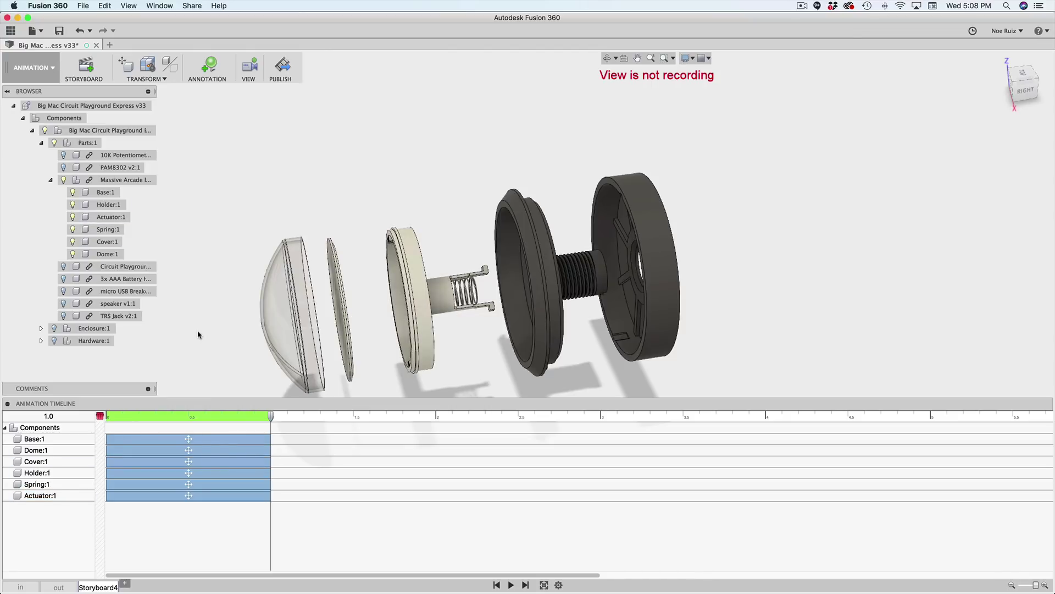
key(m)
click(285, 314)
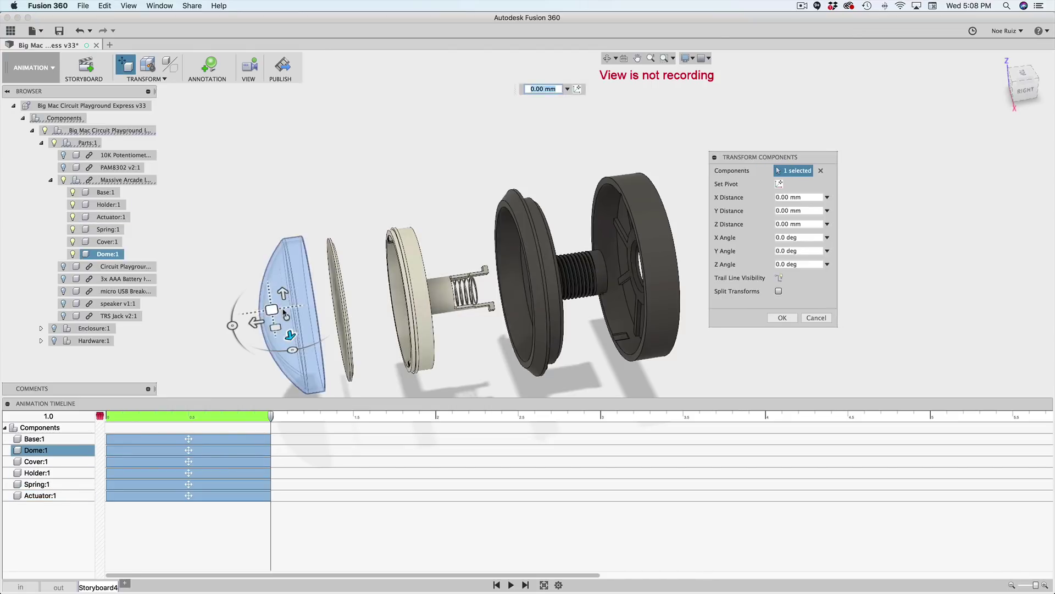
click(348, 297)
click(411, 290)
click(570, 257)
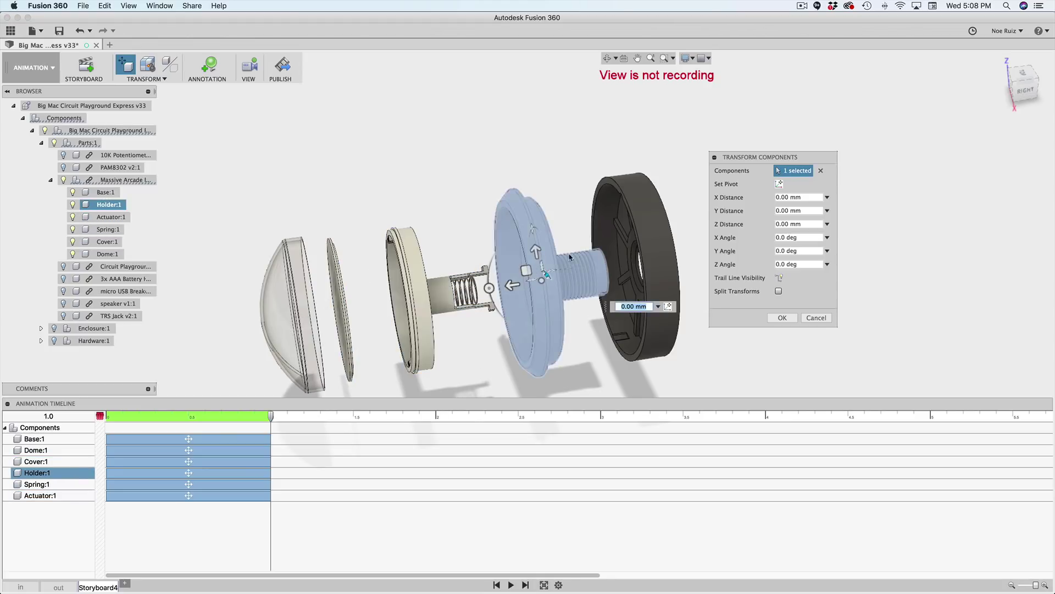
click(632, 263)
click(568, 258)
click(407, 279)
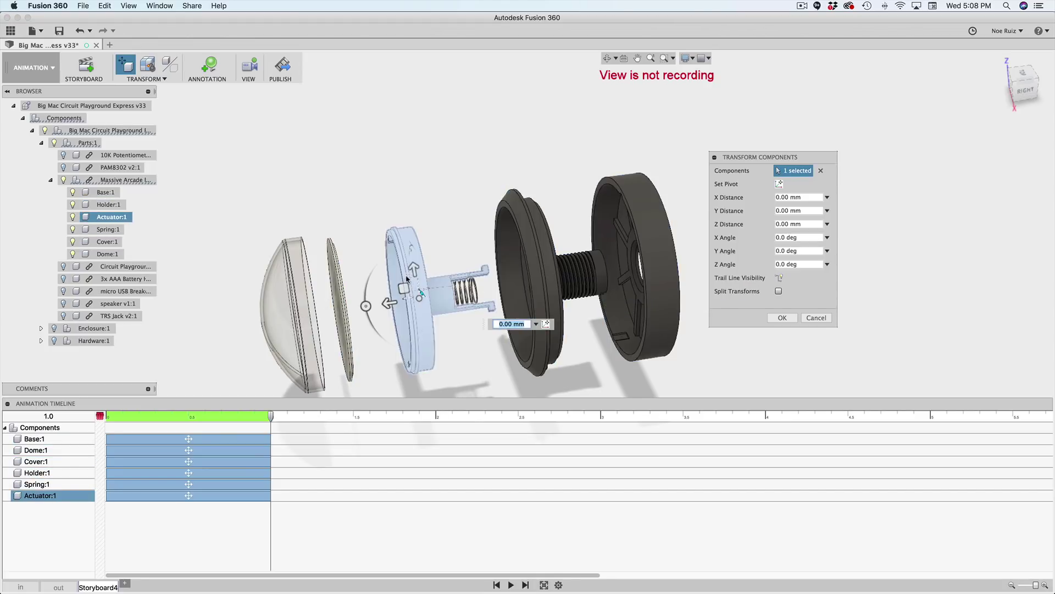
click(340, 299)
click(288, 311)
shift+click(655, 317)
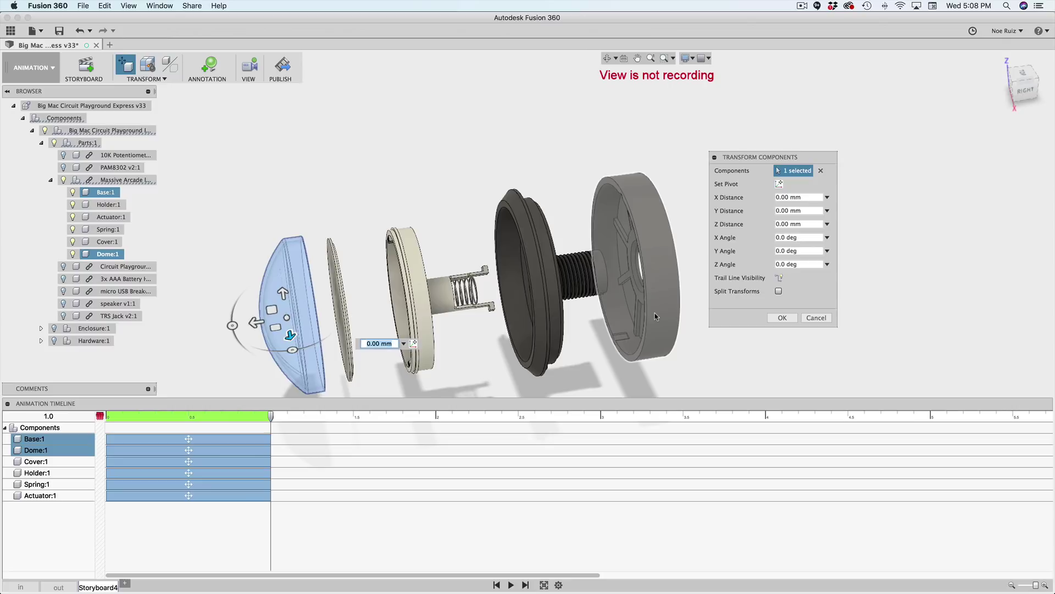
drag(767, 158, 845, 163)
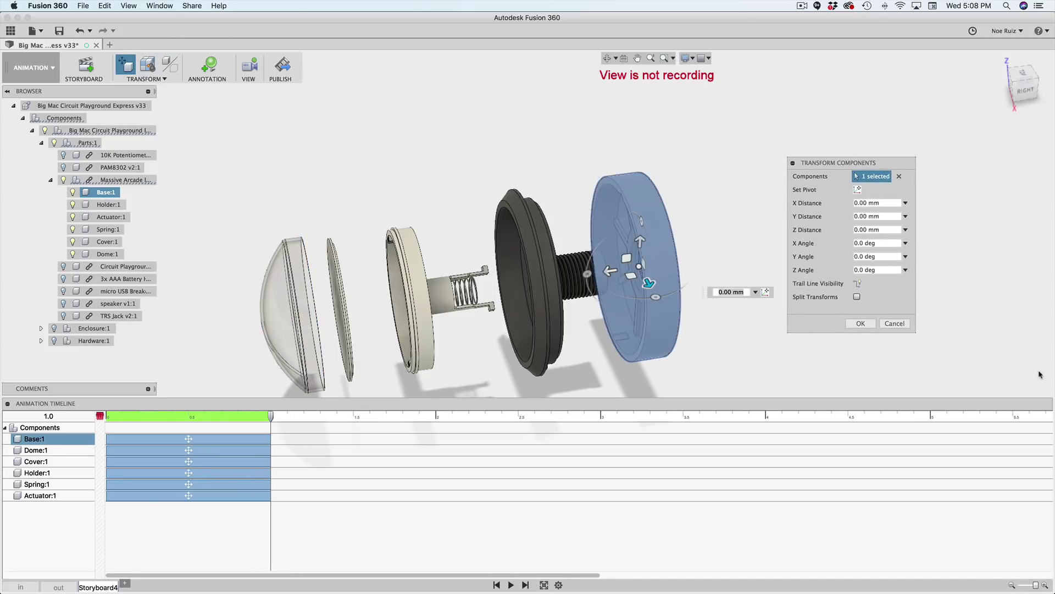
click(902, 325)
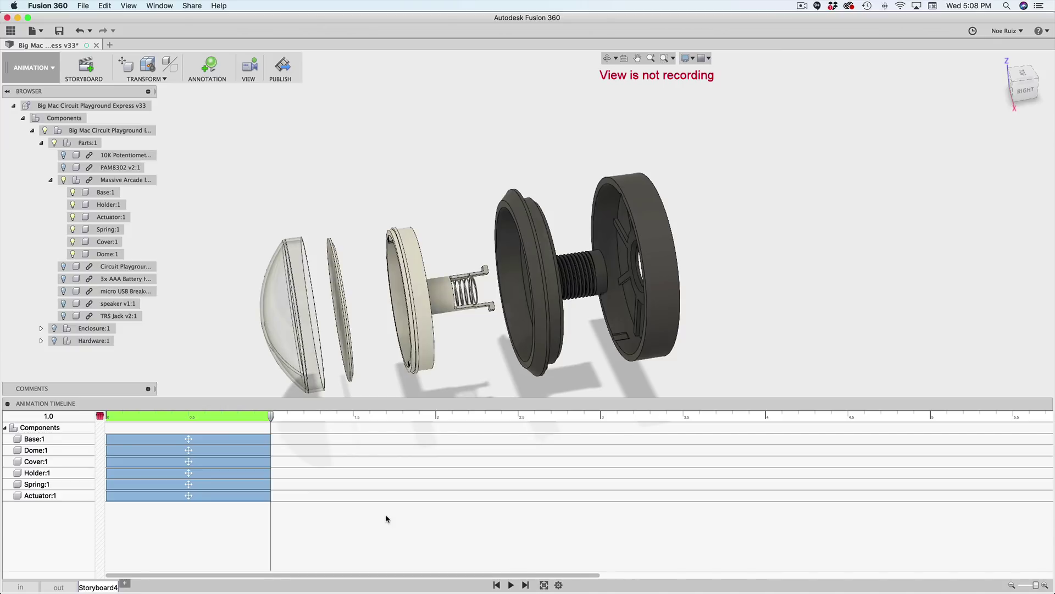
Shift the Base, Holder, Spring and Actuator transforms together to start at about 2 seconds, and play back the staggered animation.
shift+middle_drag(330, 220, 323, 210)
click(108, 416)
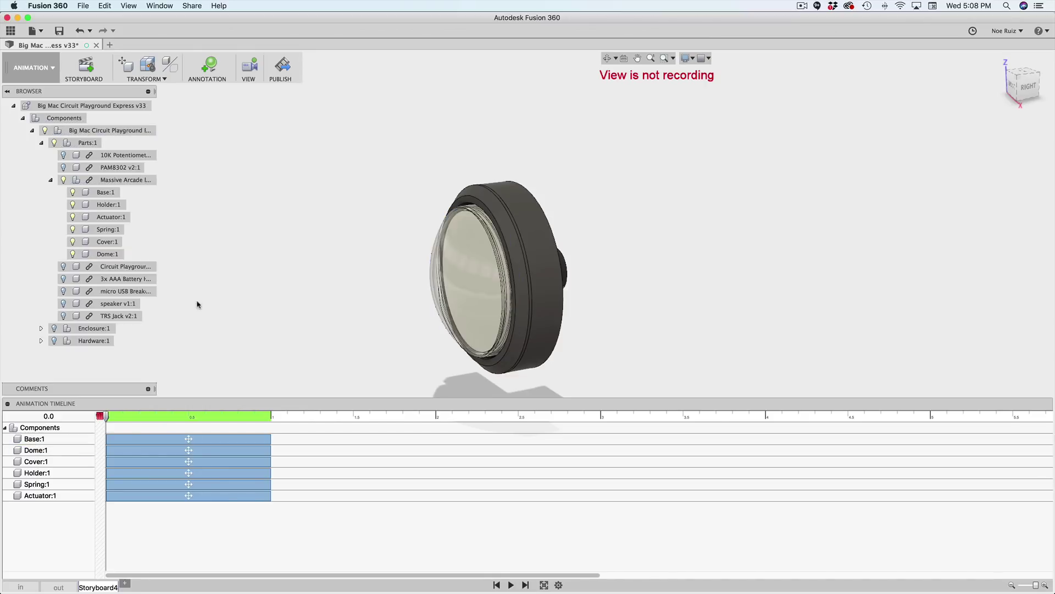
click(146, 439)
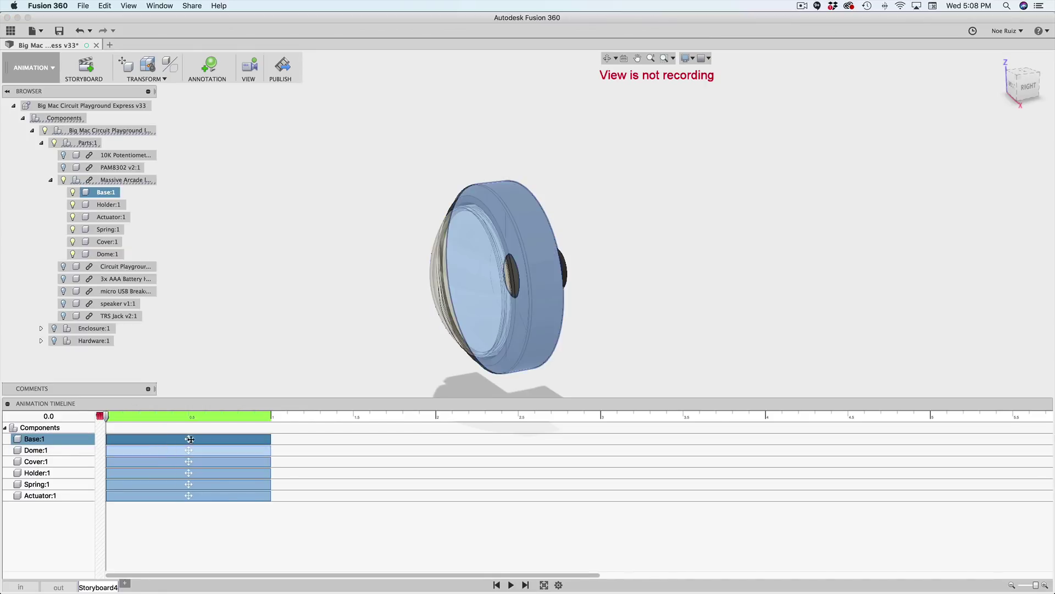
click(206, 495)
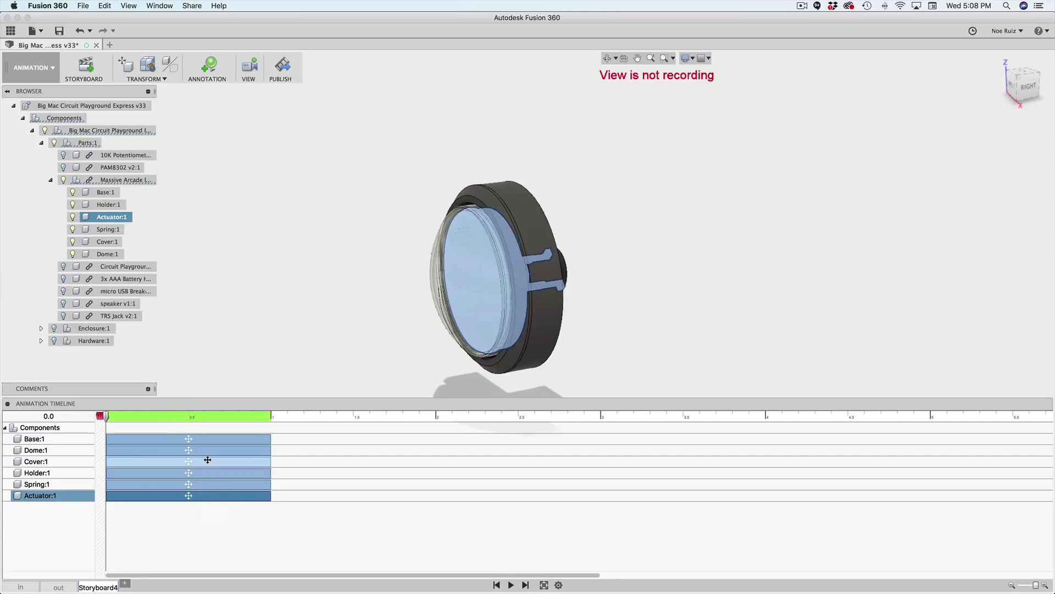
click(208, 438)
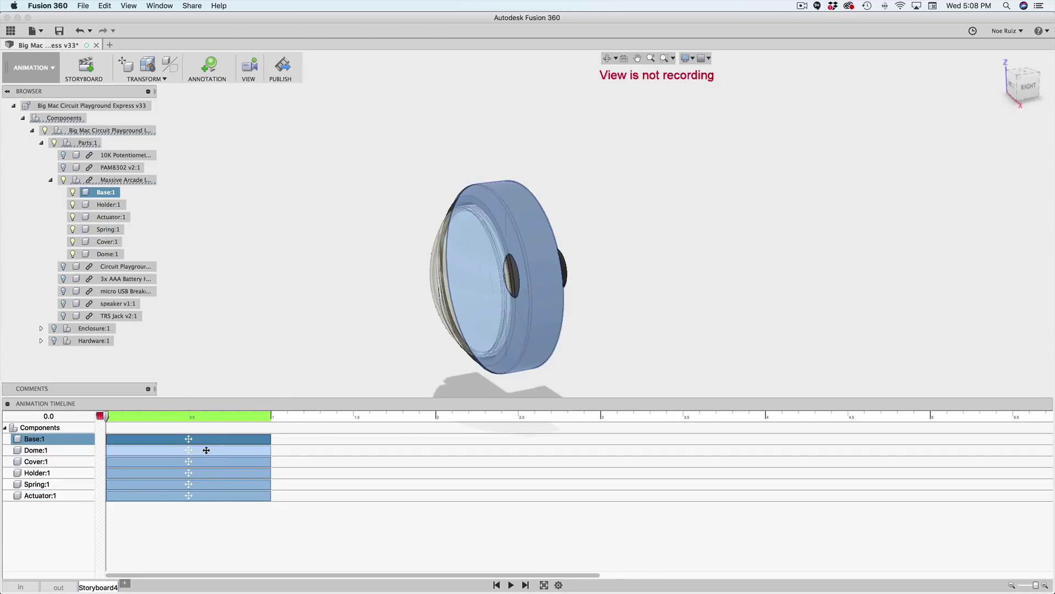
super+click(143, 475)
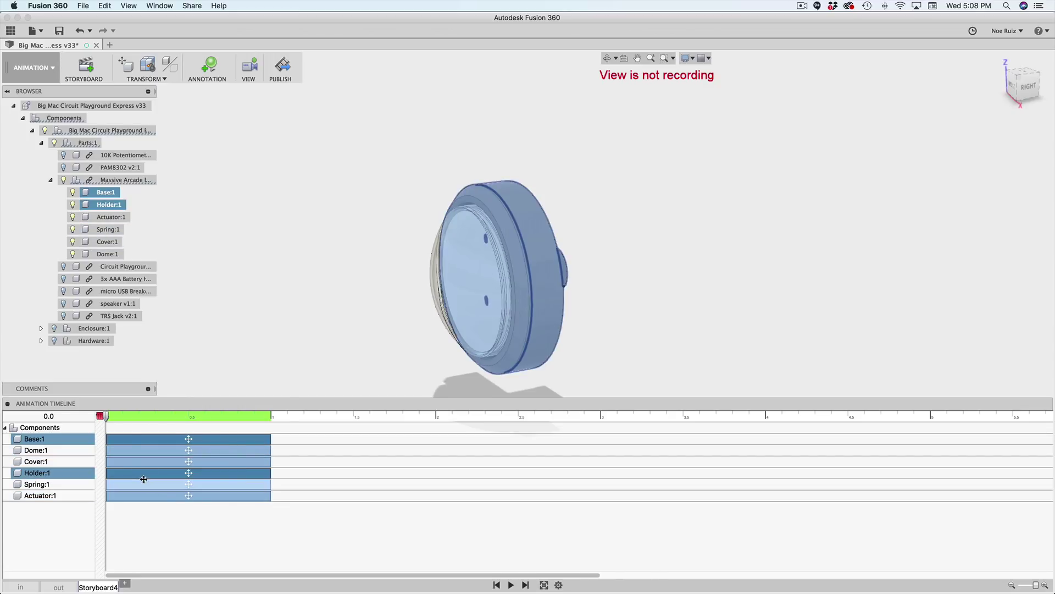
super+click(151, 484)
super+click(155, 496)
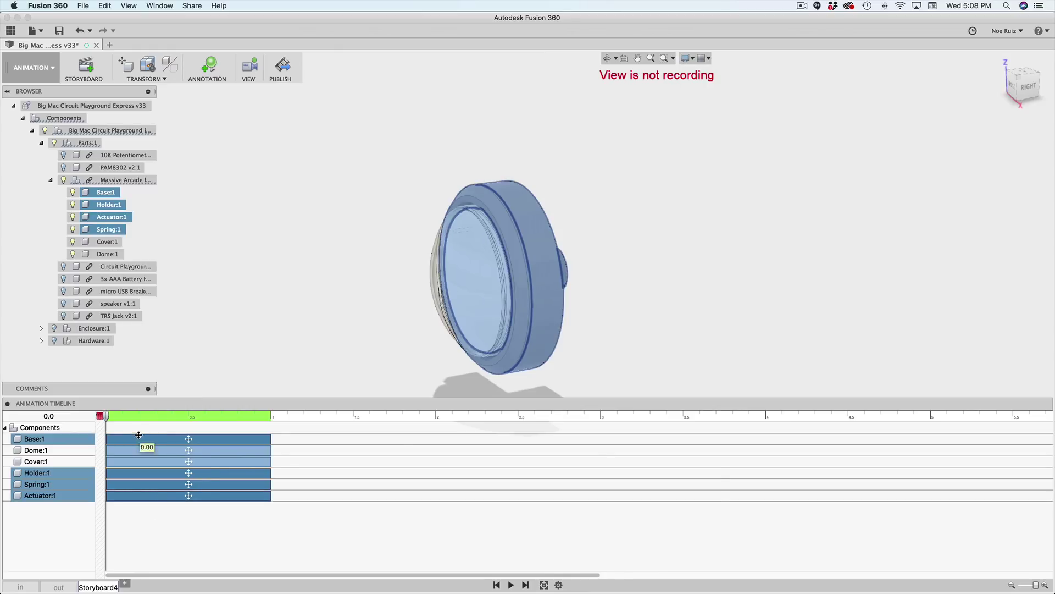
drag(138, 435, 471, 435)
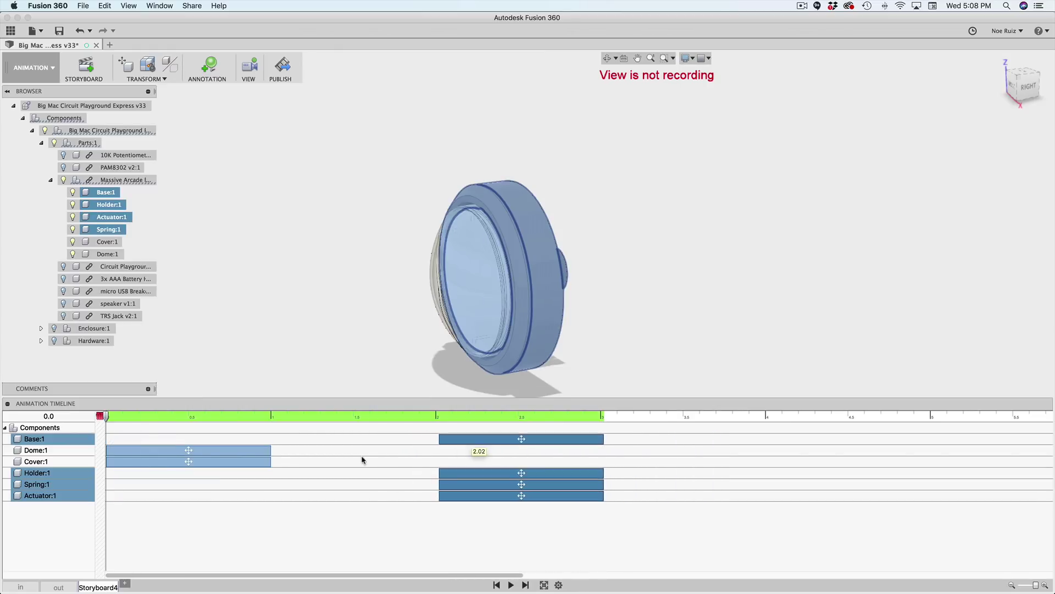
click(201, 424)
key(space)
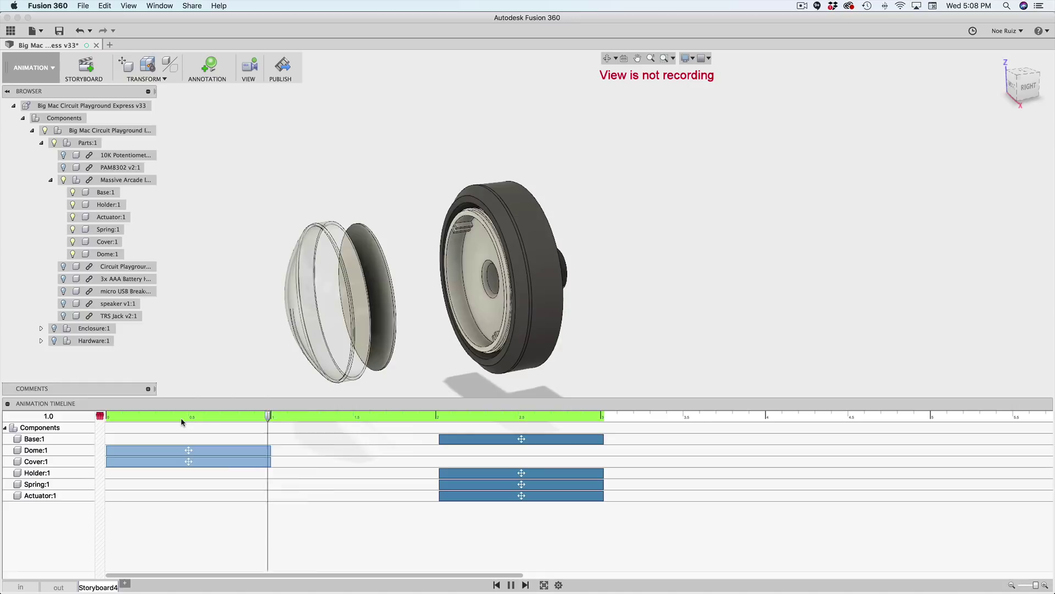
key(space)
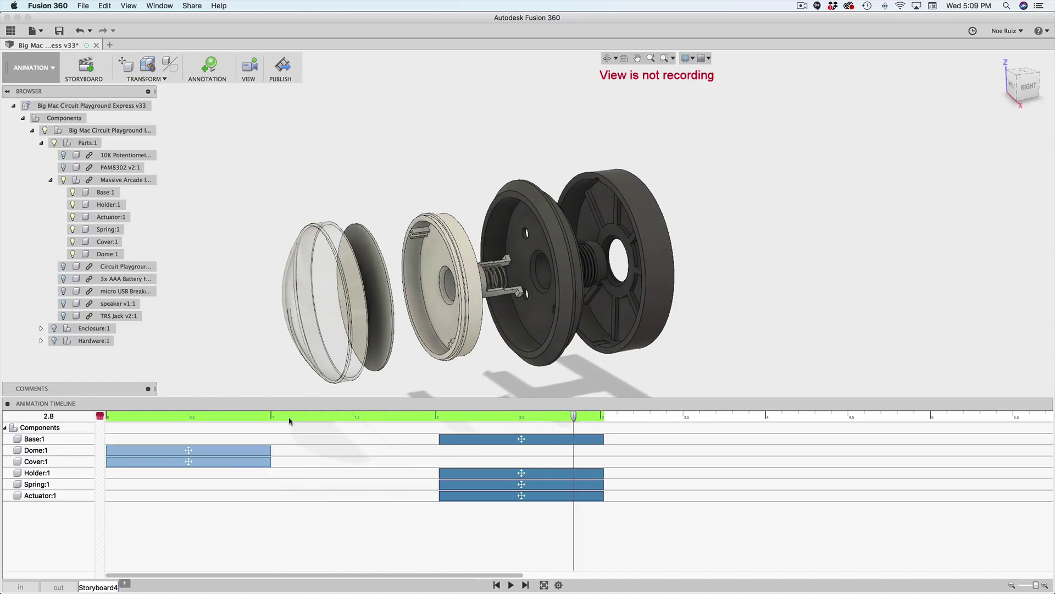
Move only the Base's transform to start at 1 second, and play the storyboard from the beginning.
drag(435, 419, 270, 425)
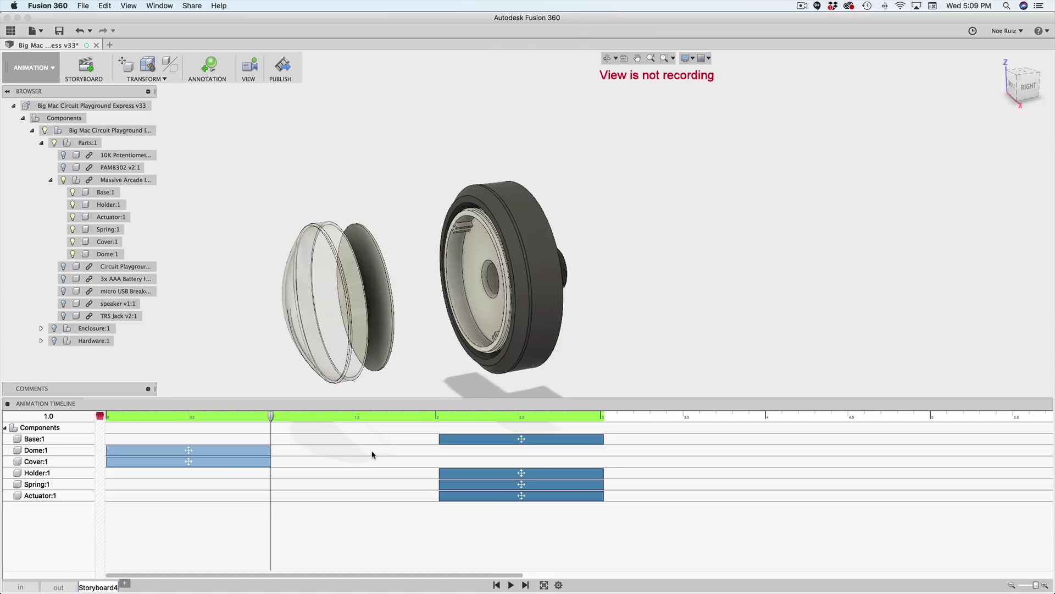
drag(479, 434, 341, 441)
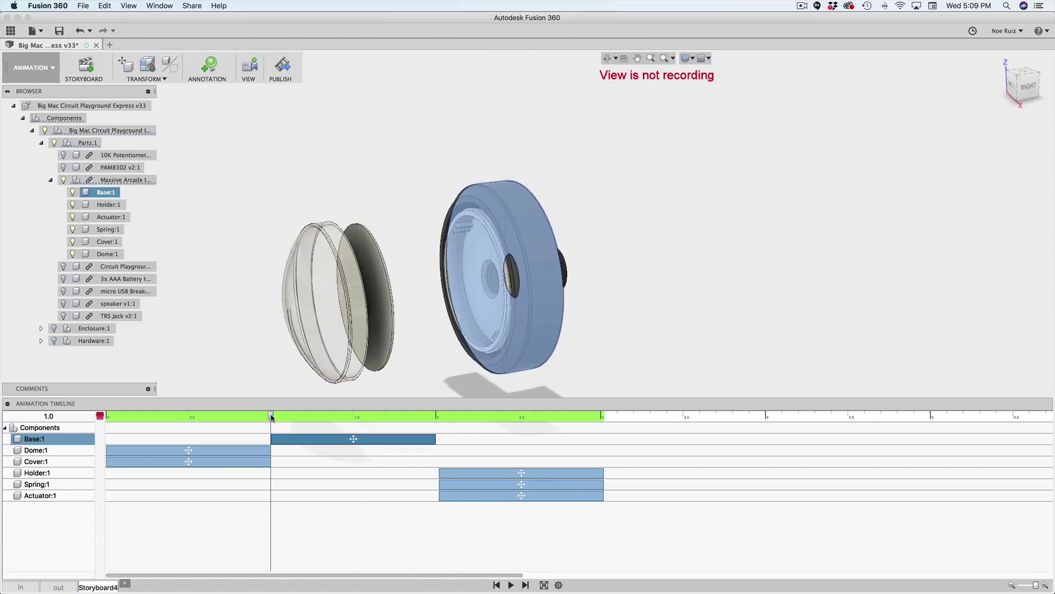
drag(271, 418, 104, 418)
key(space)
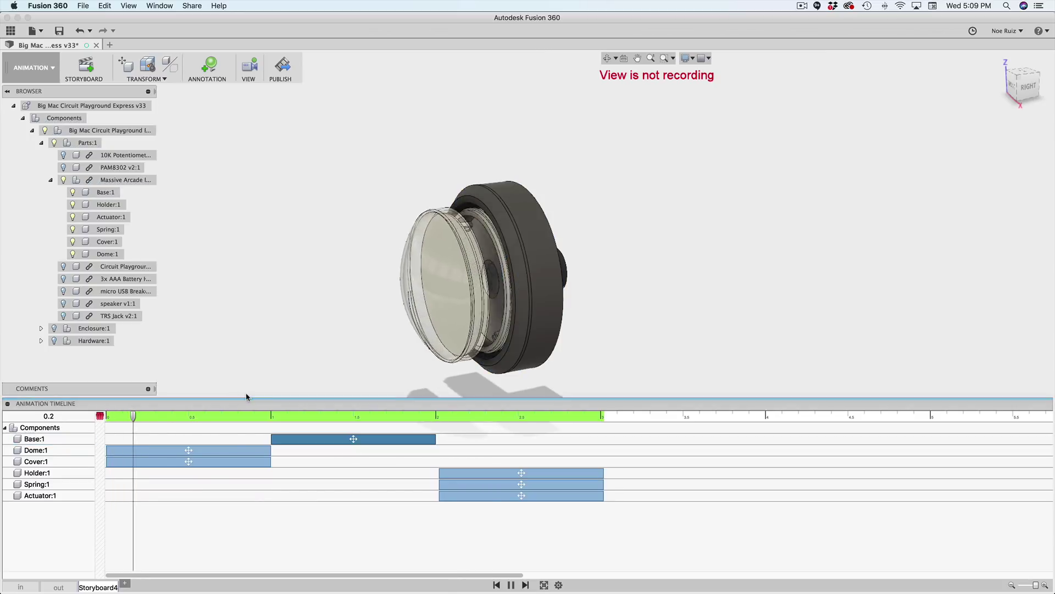
key(space)
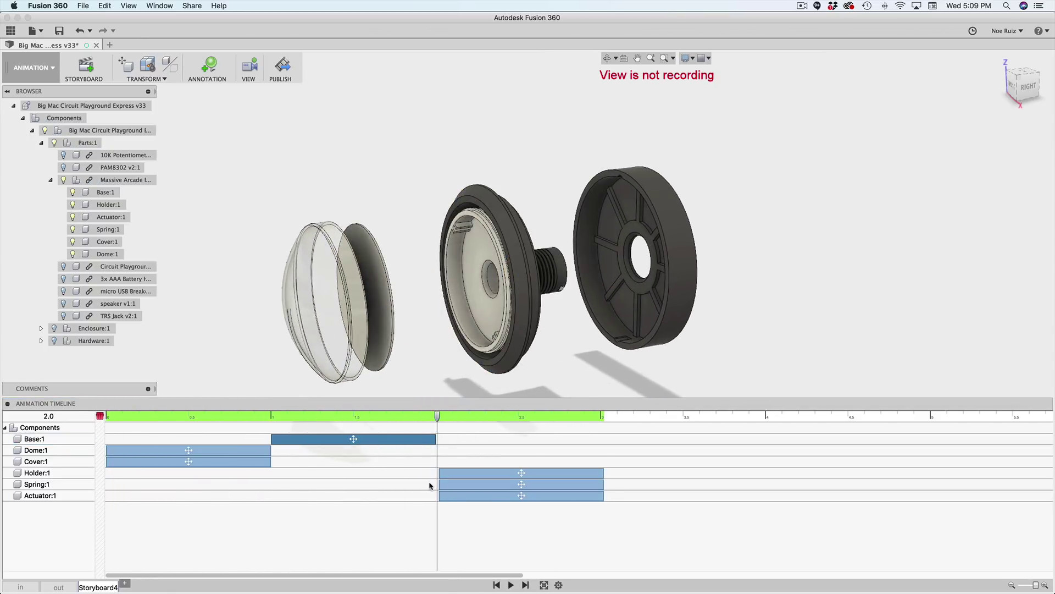
drag(469, 422, 106, 423)
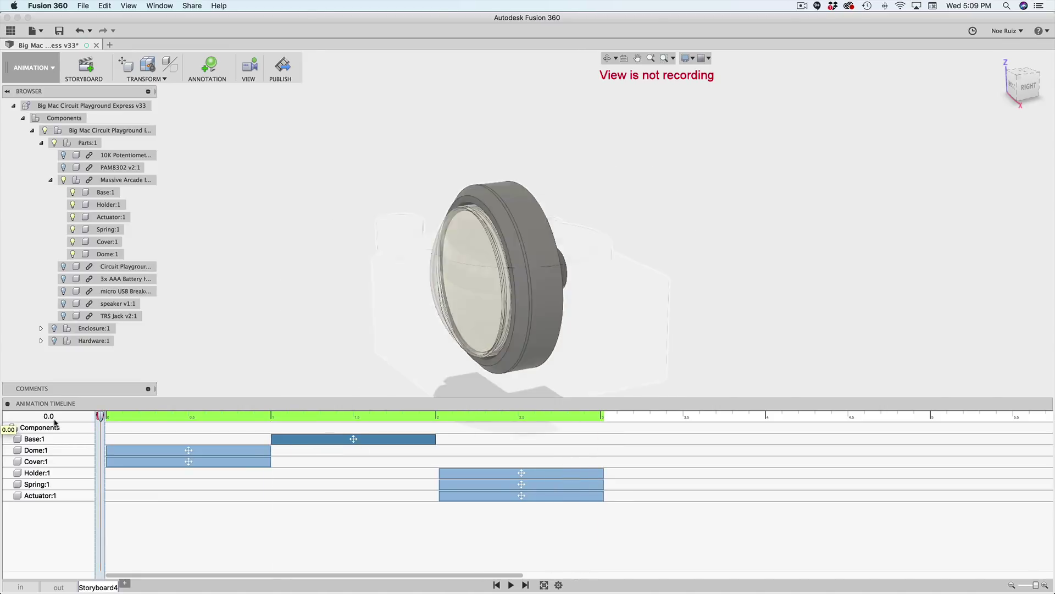
key(space)
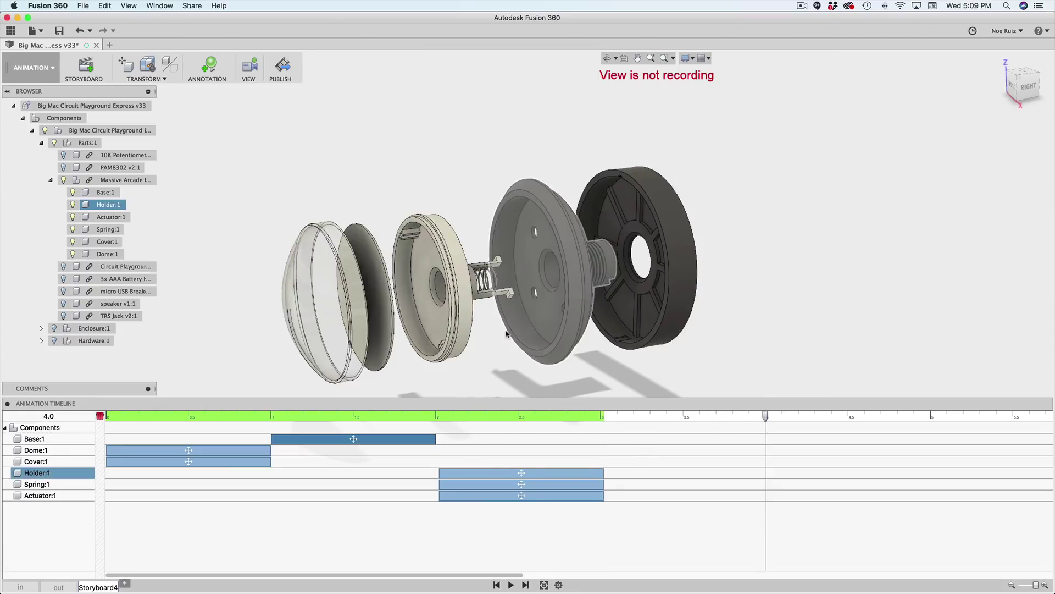
With the playhead at 4 seconds, transform the Spring -20 mm in Z, out of the Actuator's clips.
click(486, 278)
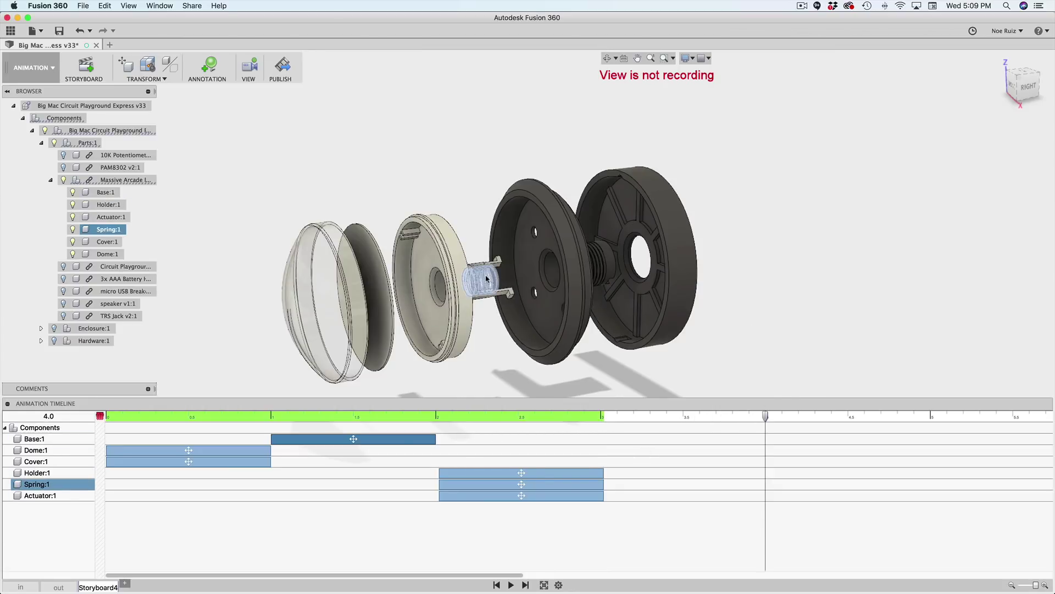
key(m)
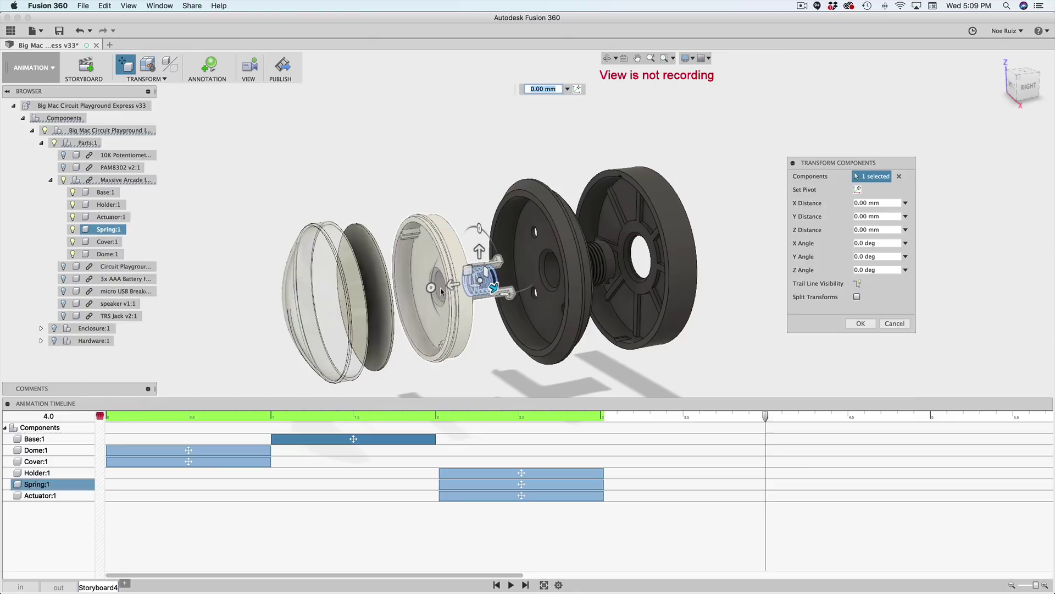
drag(452, 284, 488, 286)
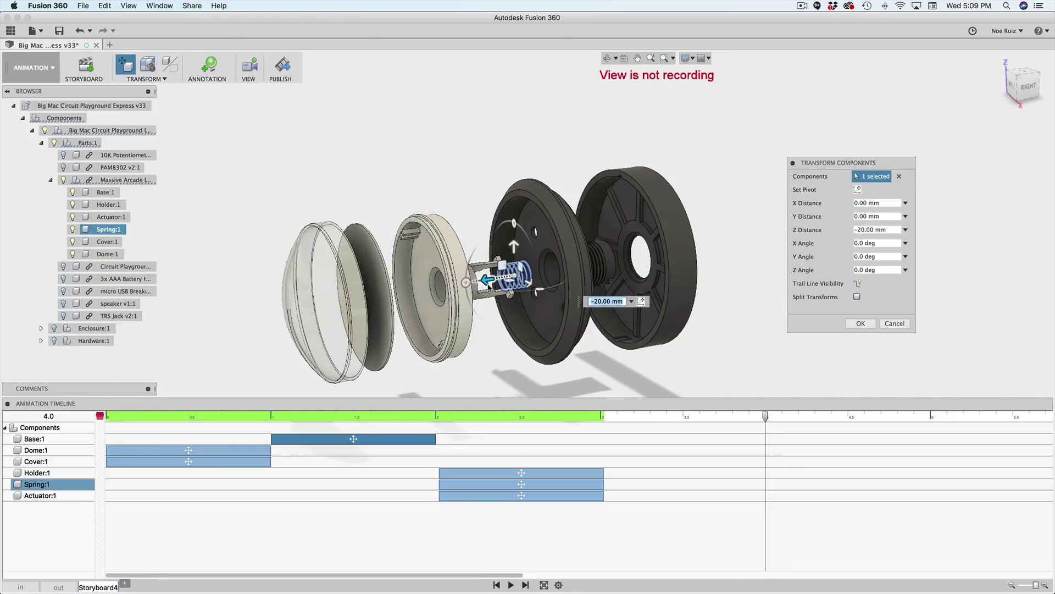
key(Return)
click(385, 286)
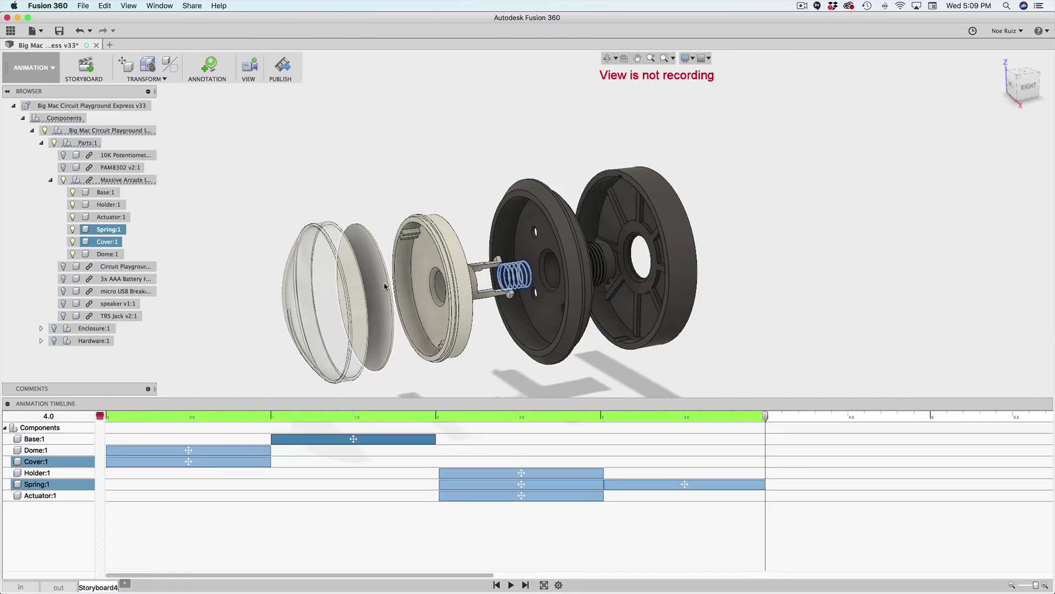
shift+click(383, 276)
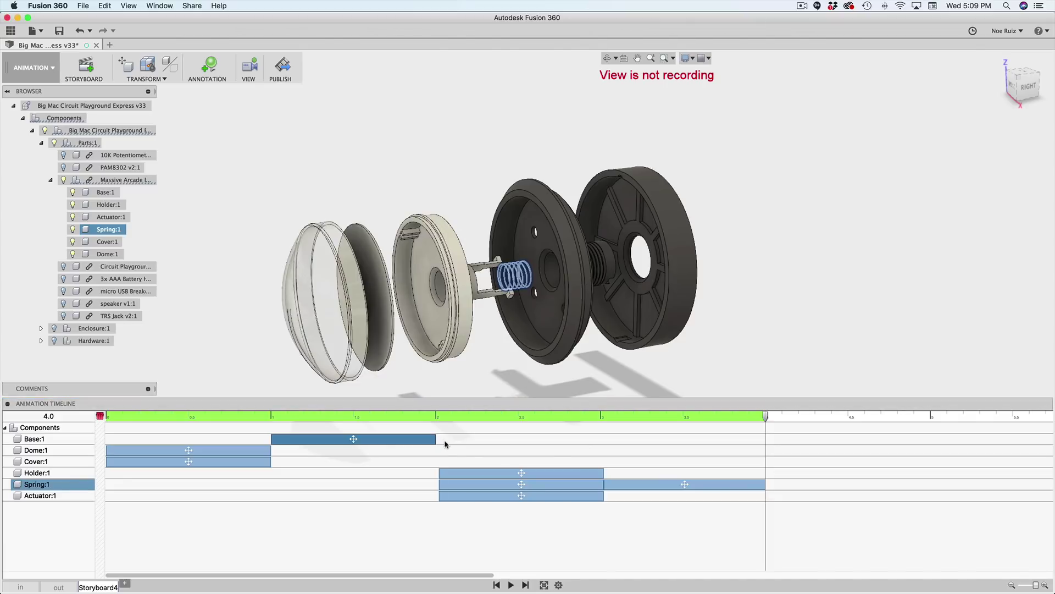
click(747, 463)
Play the storyboard to check the order in which the components separate, including the Spring's added move.
key(space)
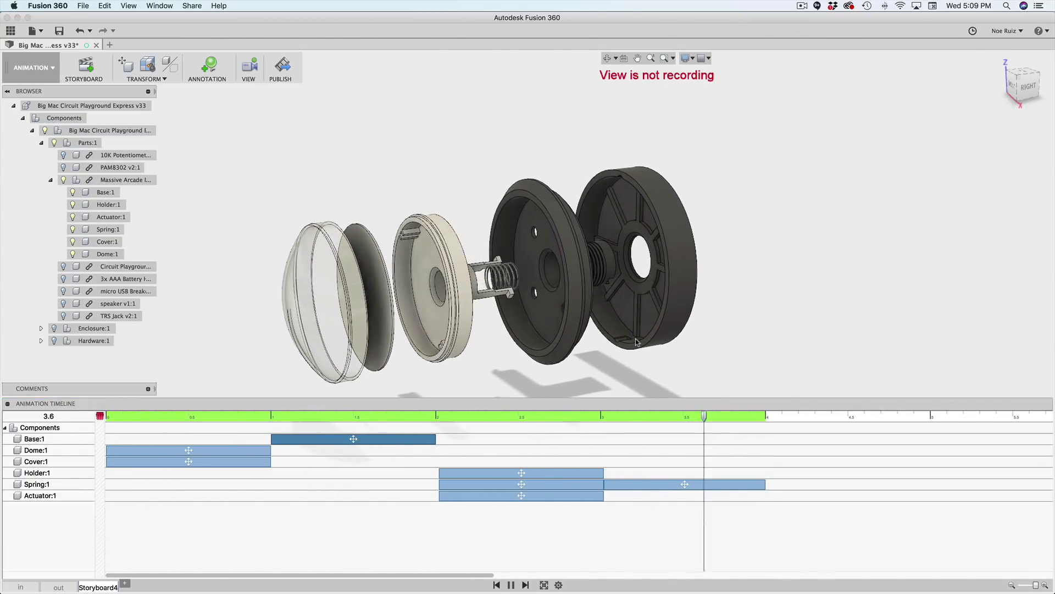
click(530, 294)
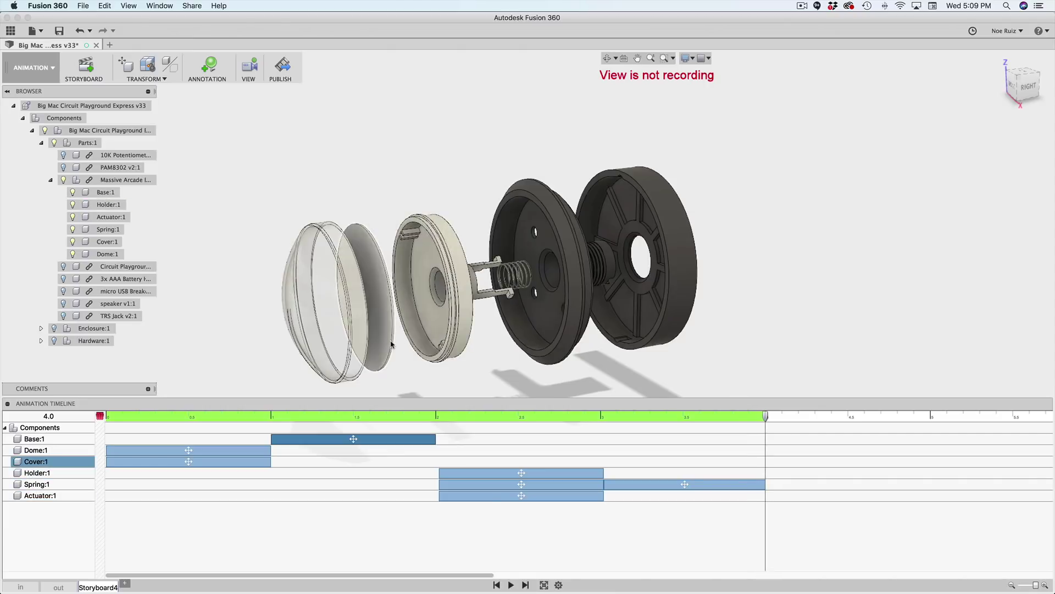
click(392, 264)
click(392, 265)
key(space)
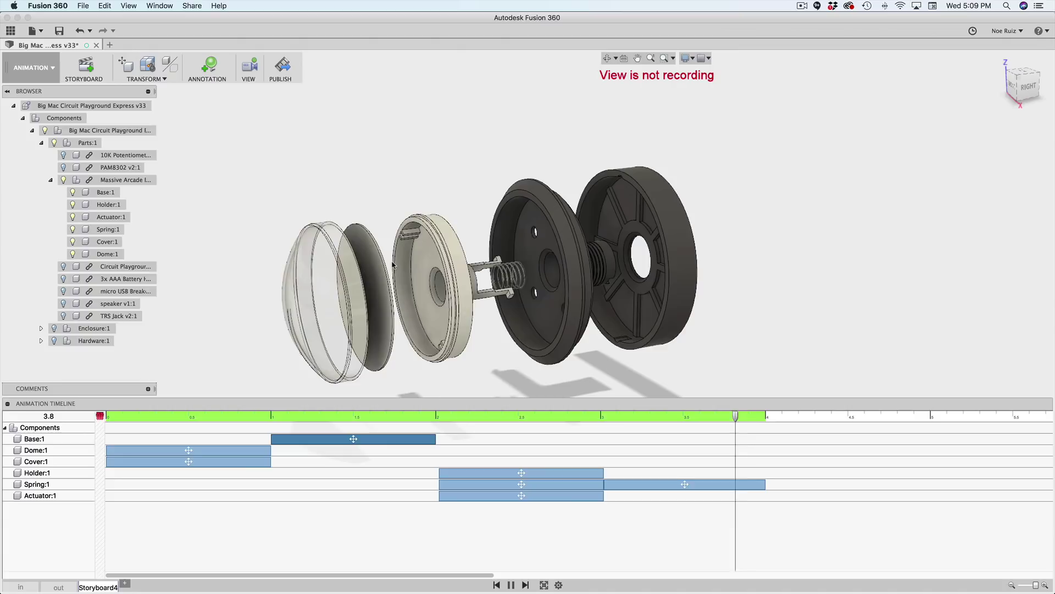
key(space)
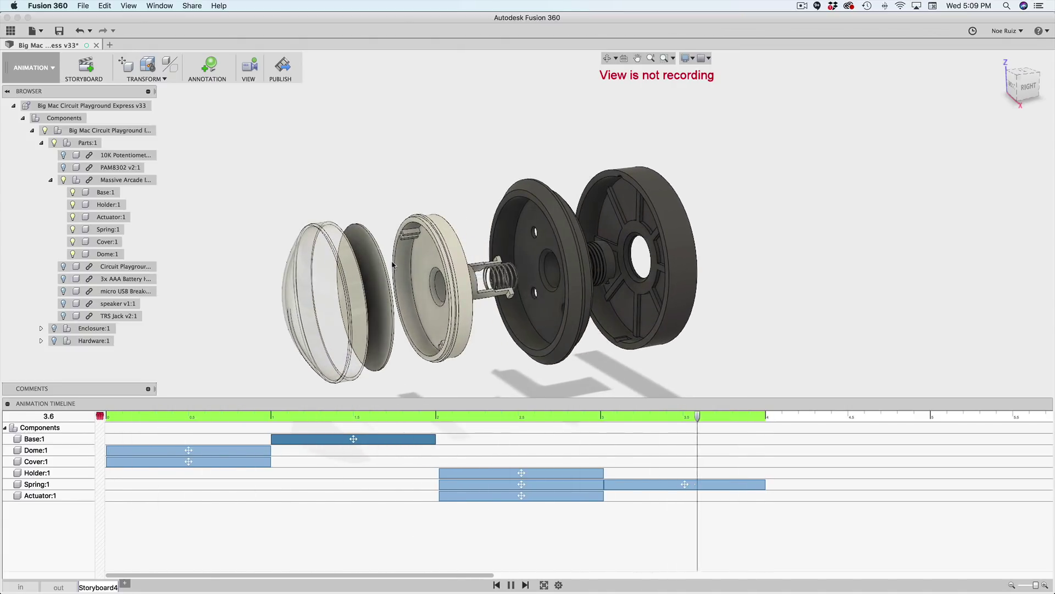
key(space)
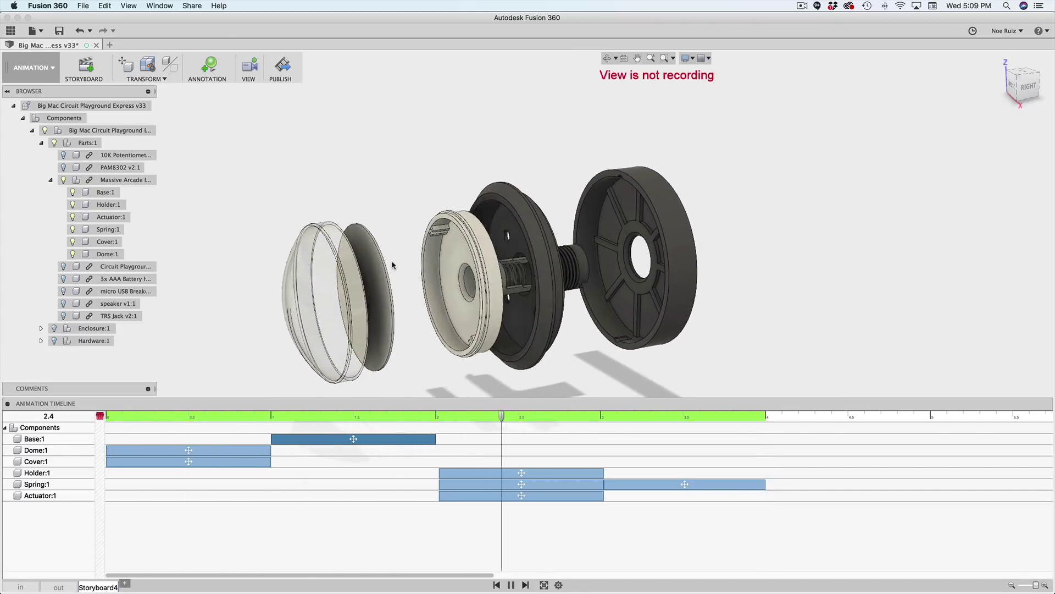
key(space)
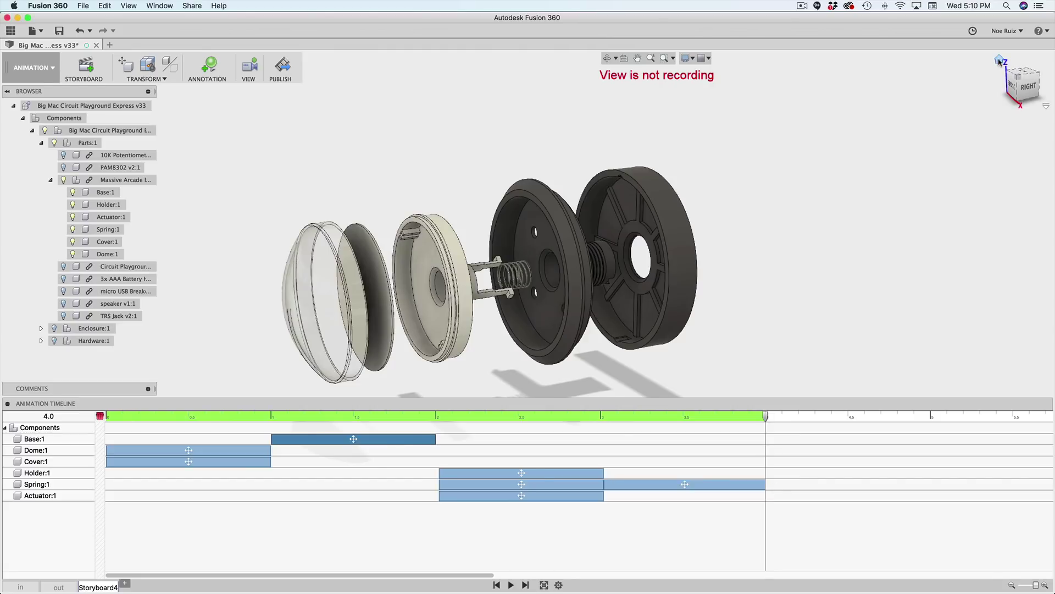
Collapse the animation timeline and frame the whole exploded button in an angled side view.
click(999, 62)
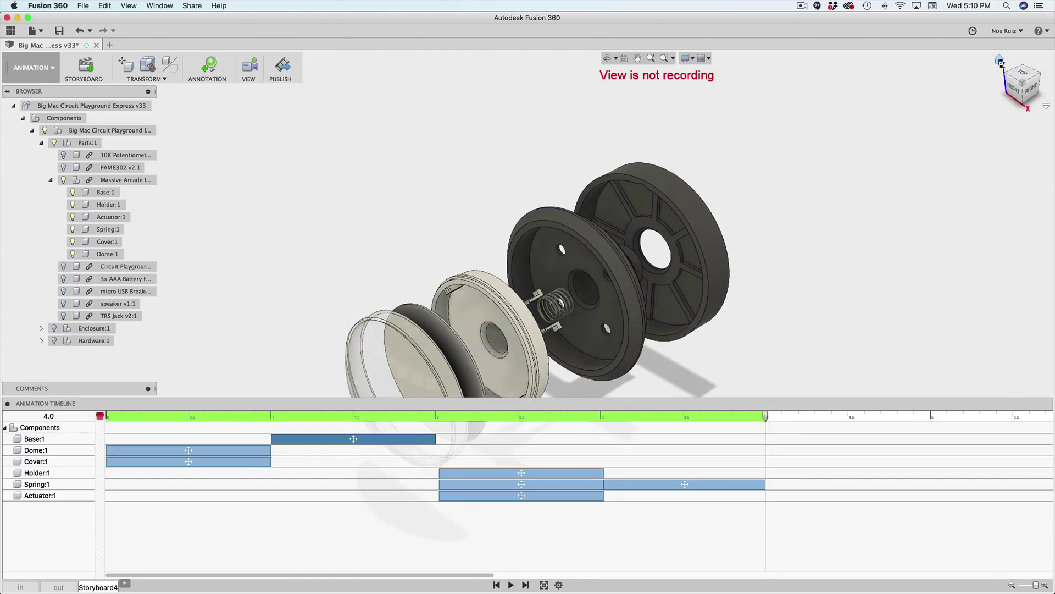
click(8, 404)
shift+middle_drag(746, 410, 725, 390)
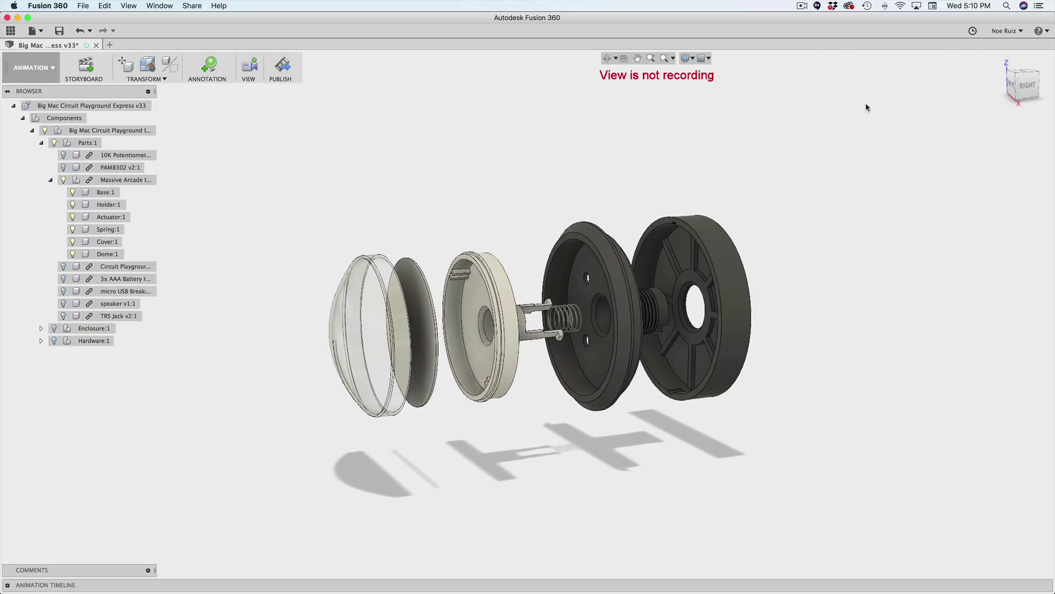
scroll(537, 324, down, 2)
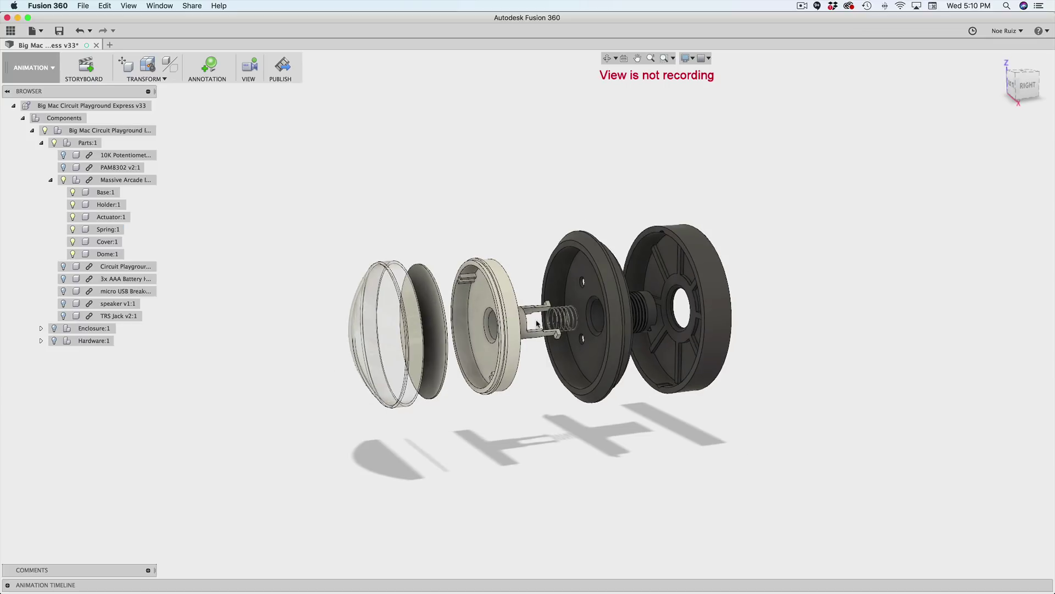
Reopen the animation timeline and scrub Storyboard4 back from 4 seconds to the start to review the exploded sequence.
scroll(538, 323, up, 5)
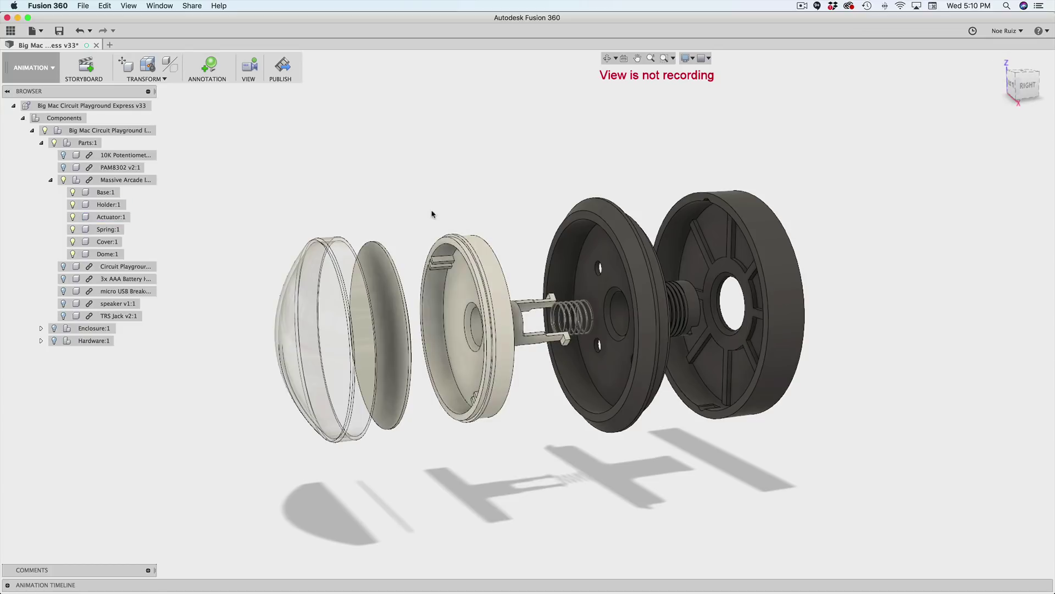
click(6, 586)
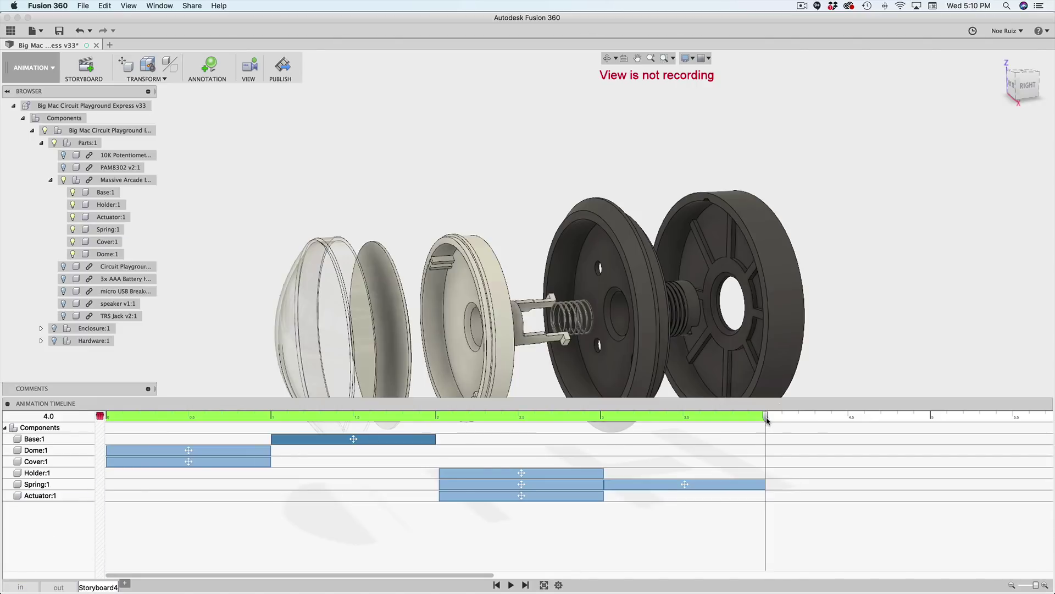
drag(767, 420, 19, 438)
drag(89, 442, 744, 456)
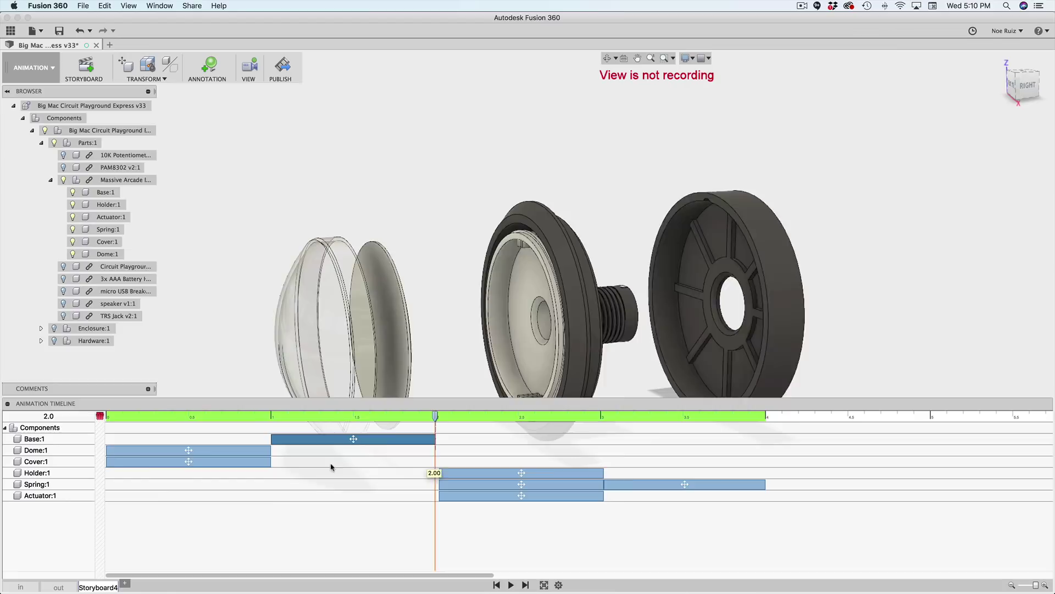
drag(332, 467, 172, 514)
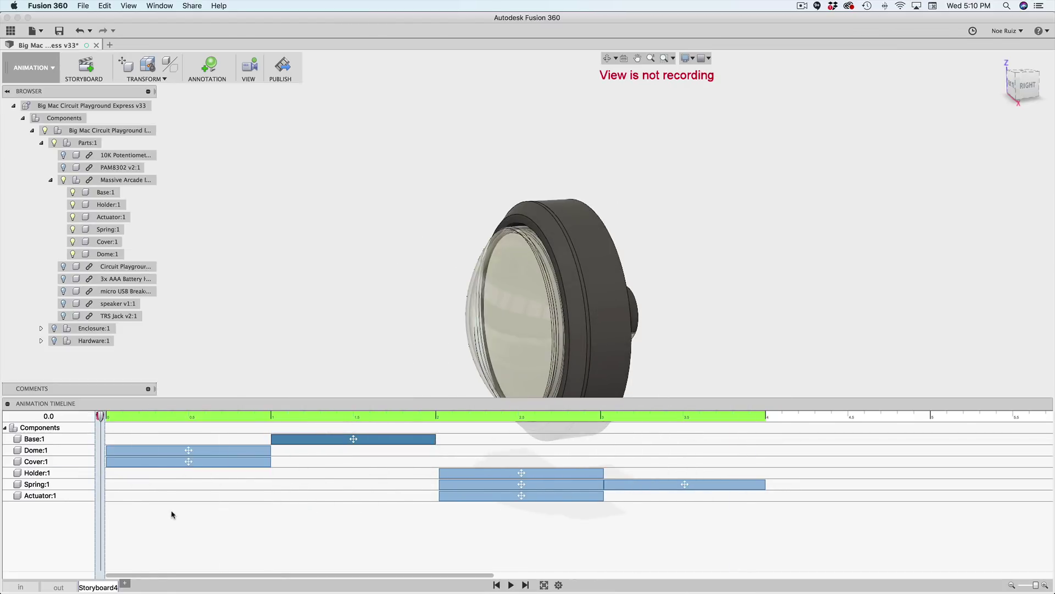
Duplicate Storyboard4 and open the copy.
right_click(102, 589)
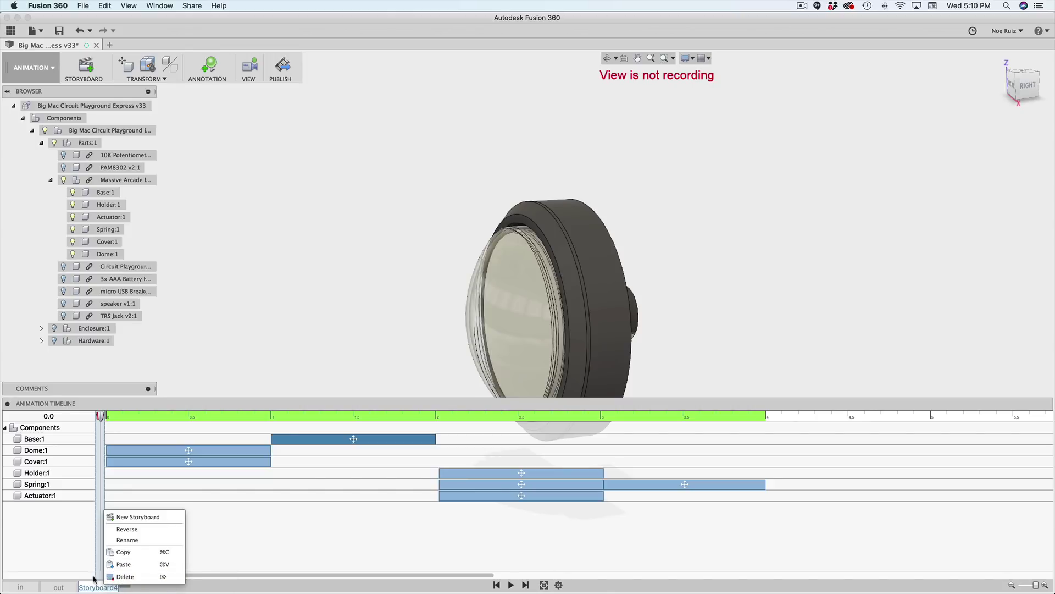
click(99, 587)
right_click(99, 588)
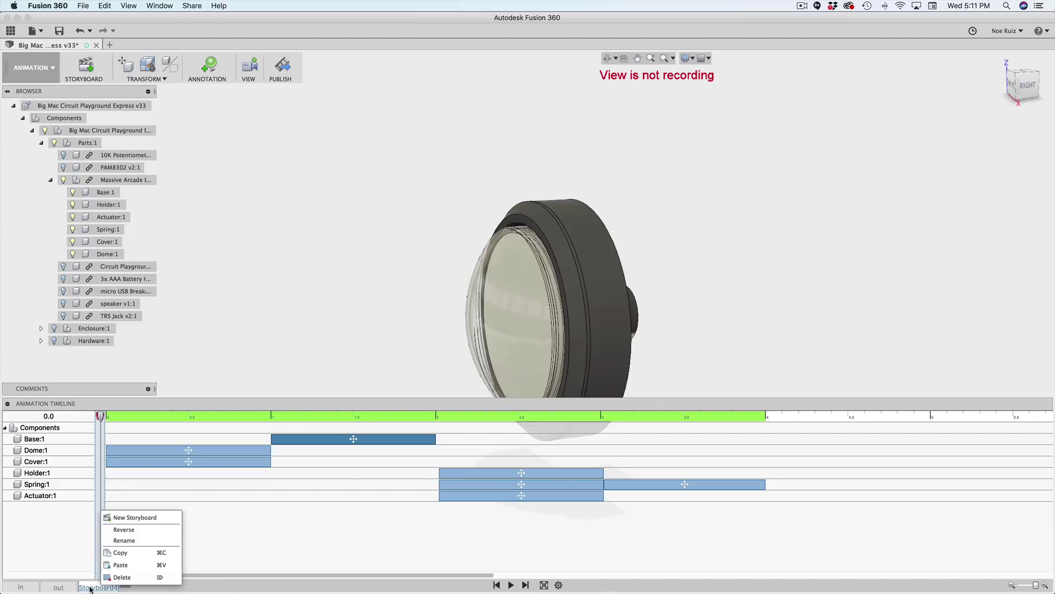
click(89, 587)
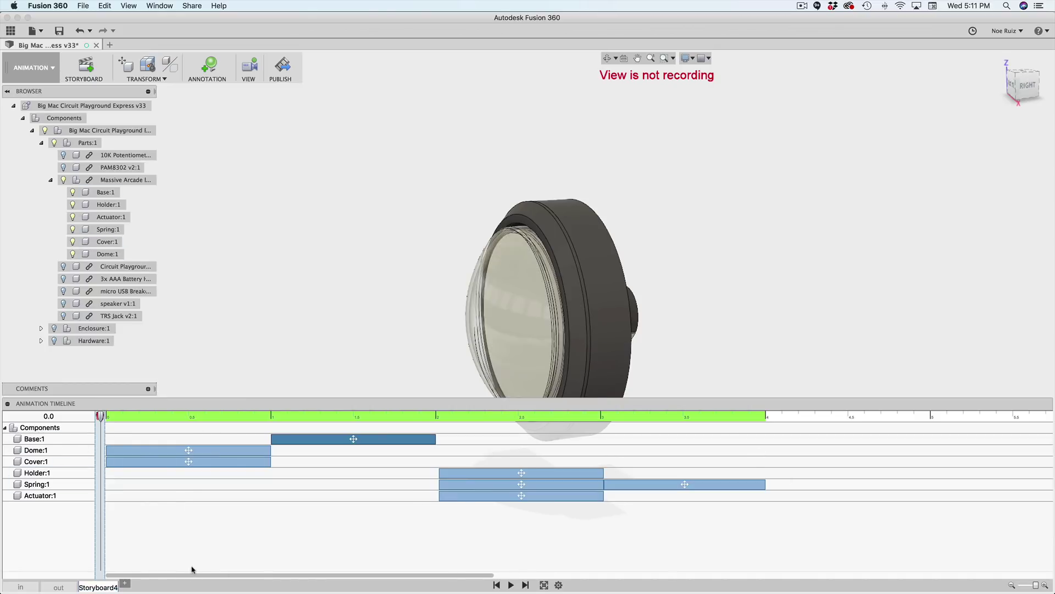
right_click(94, 588)
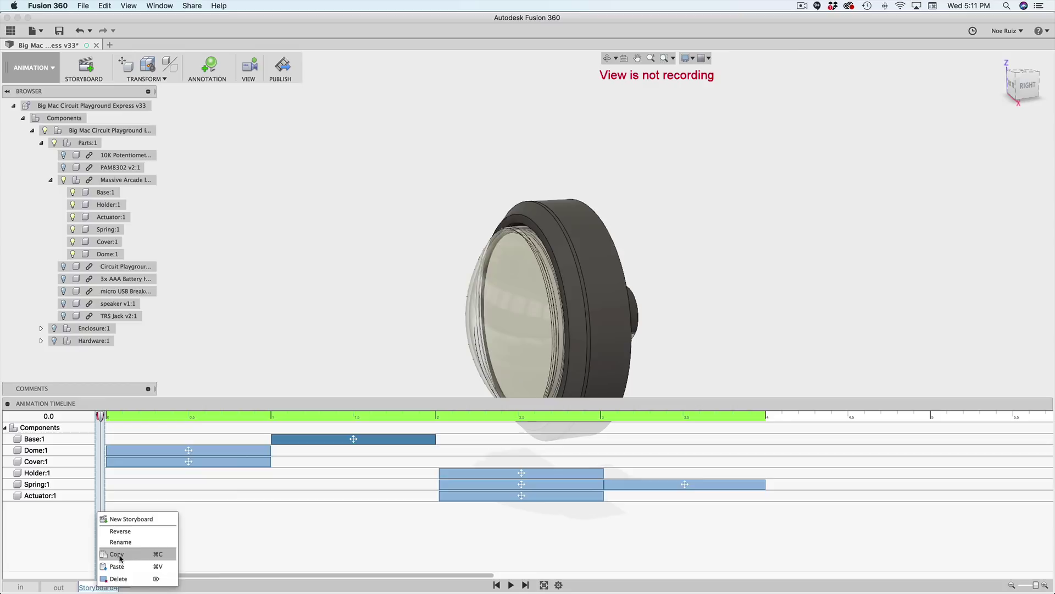
click(128, 554)
right_click(98, 587)
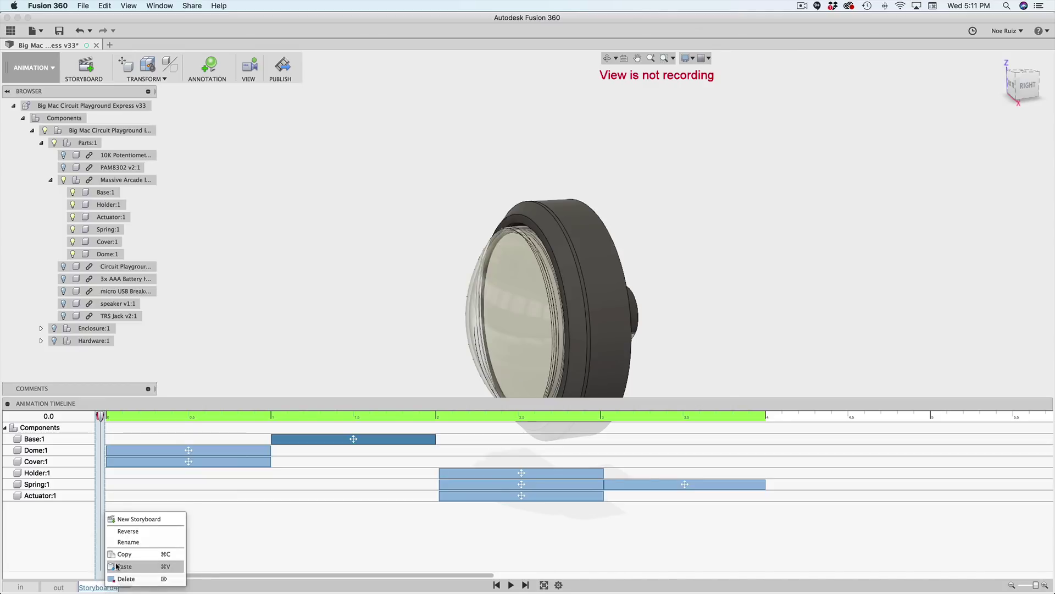
click(116, 567)
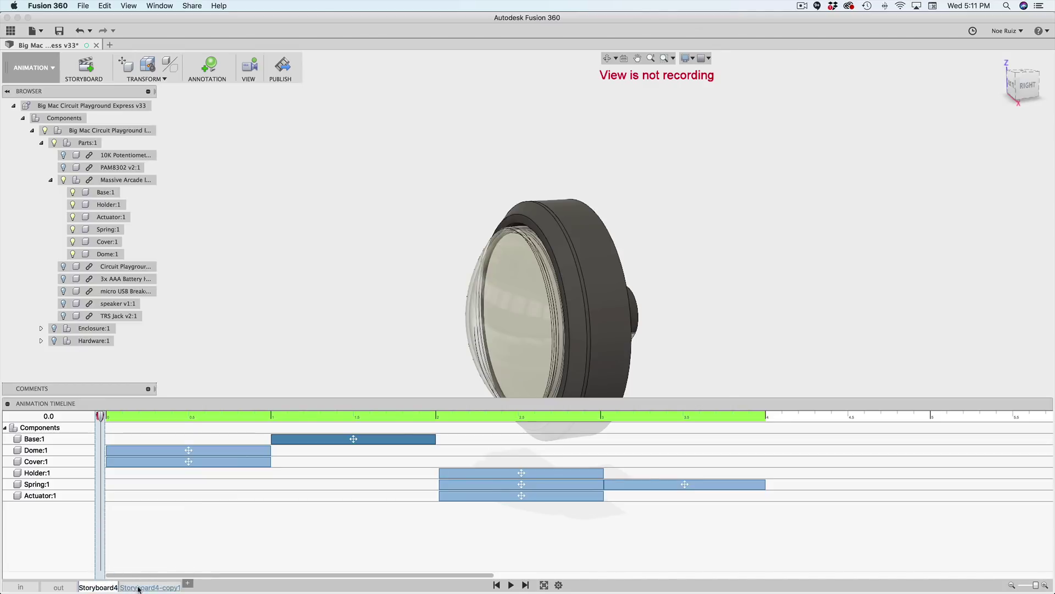
click(162, 587)
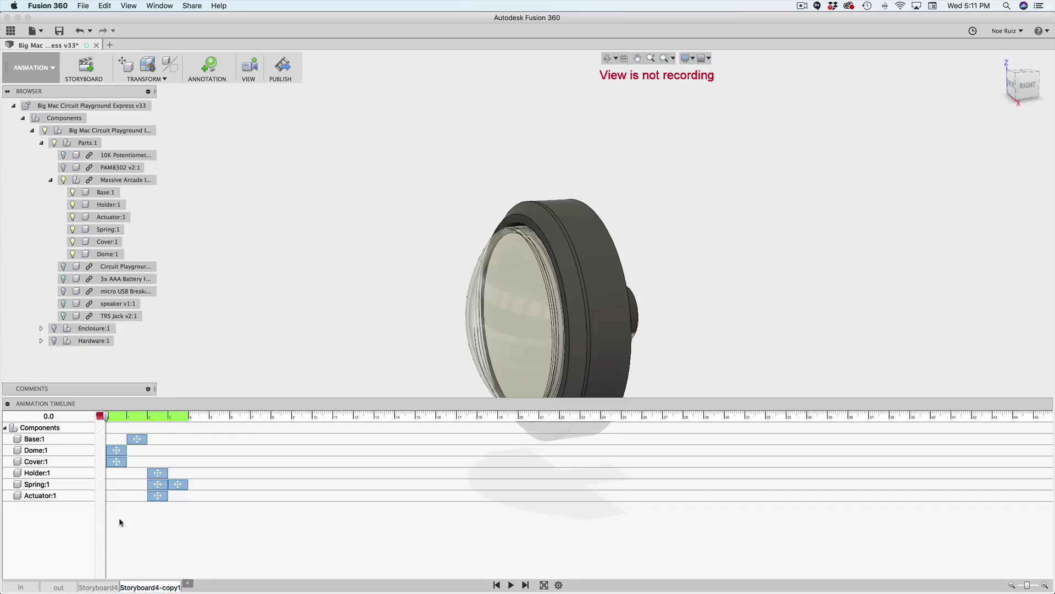
Reverse the action order of the copied storyboard, then return to Storyboard4.
right_click(163, 587)
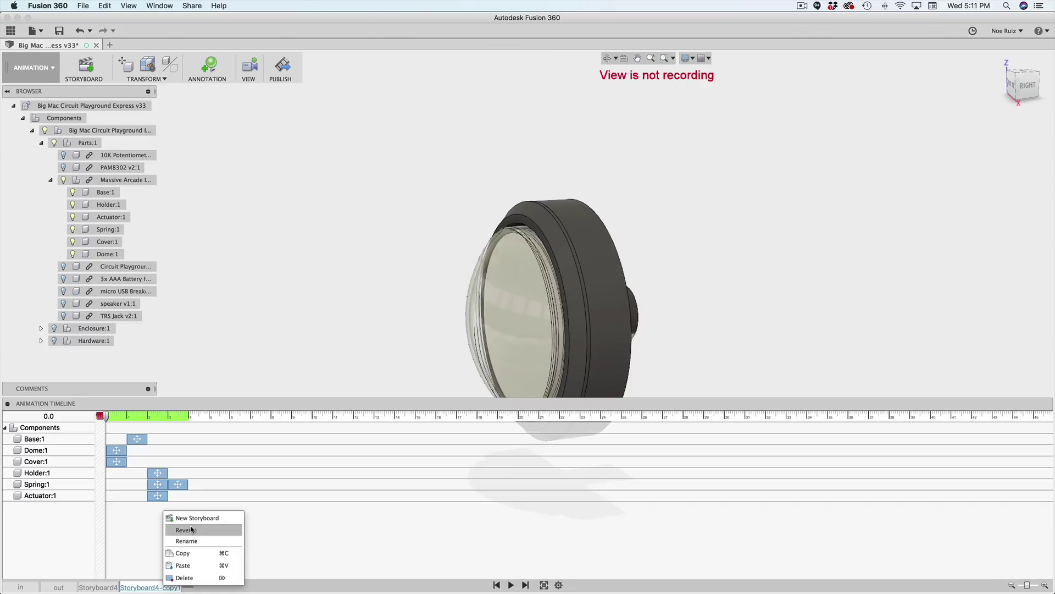
click(186, 529)
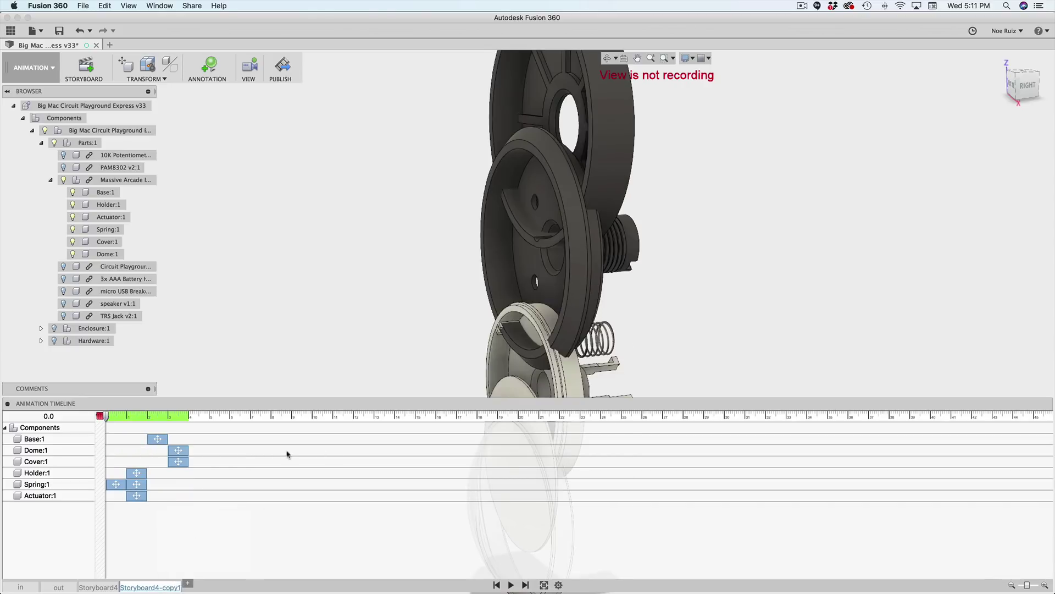
mouse_move(105, 419)
mouse_down()
mouse_move(195, 425)
mouse_move(100, 428)
mouse_up()
click(98, 587)
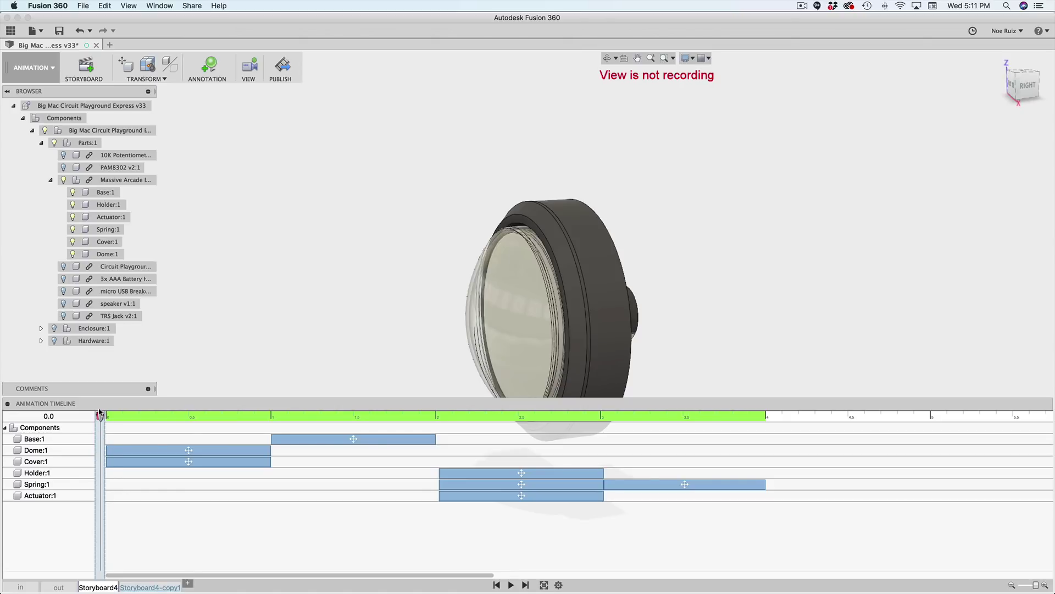
click(88, 427)
click(256, 251)
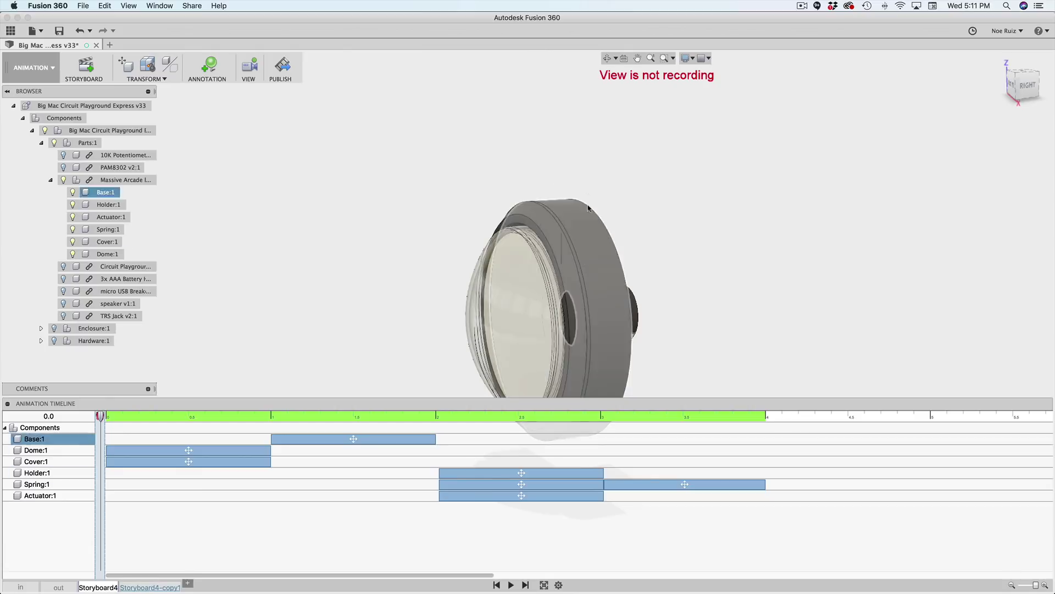
click(523, 306)
click(130, 438)
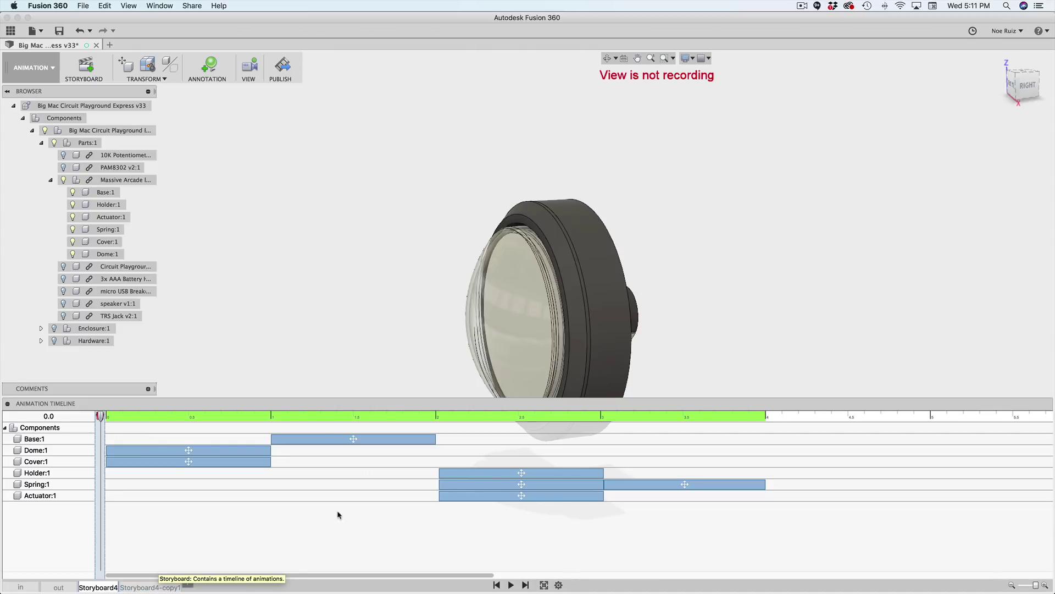
click(32, 68)
click(342, 212)
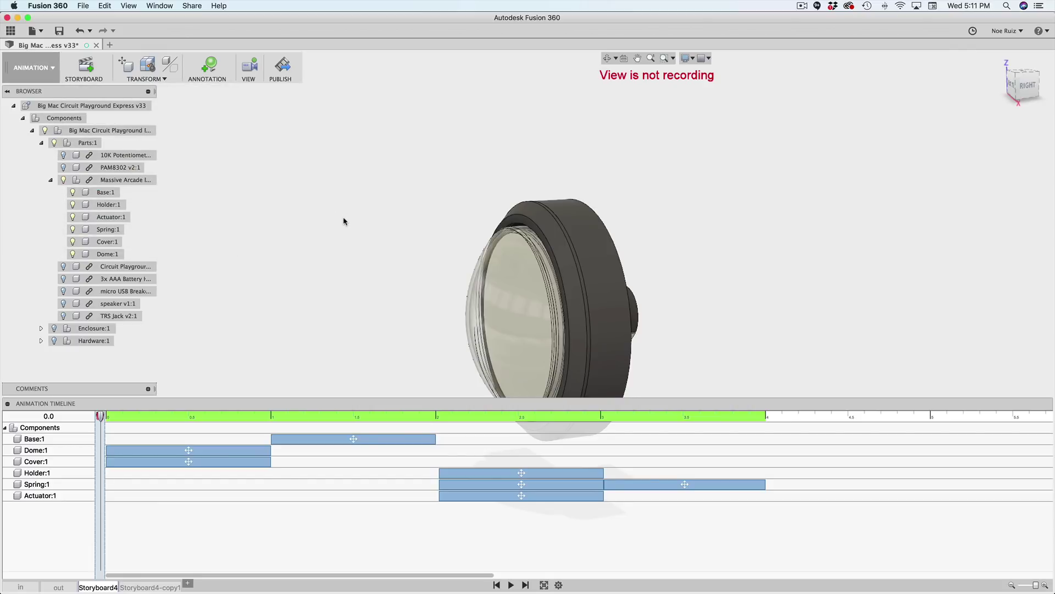
Delete the reversed copy of Storyboard4.
click(155, 587)
right_click(155, 587)
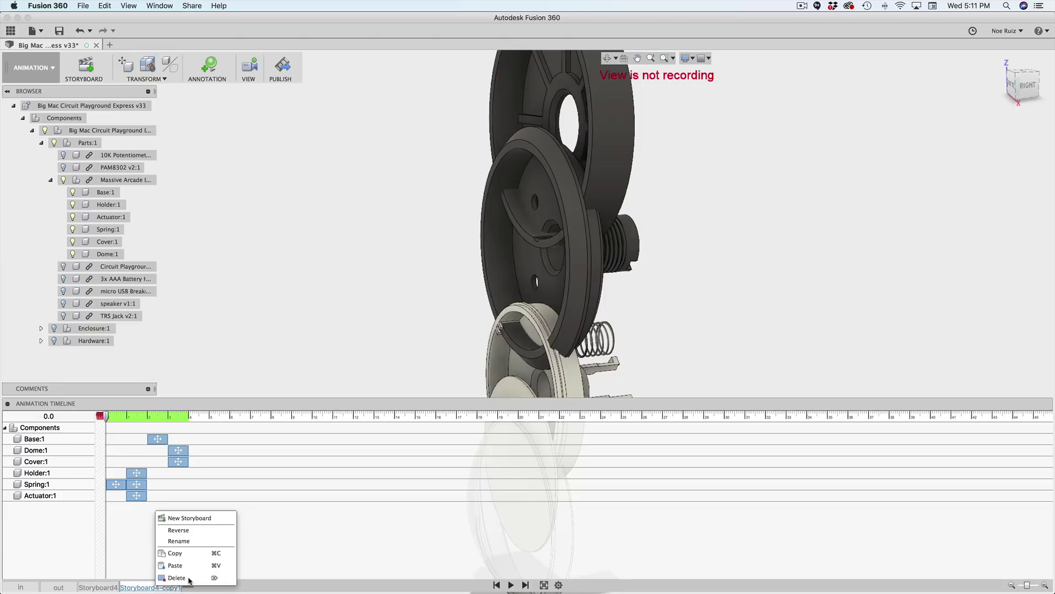
click(165, 577)
Set Storyboard4's playhead to 4 seconds and create a new storyboard that starts from the end of the previous one.
right_click(102, 587)
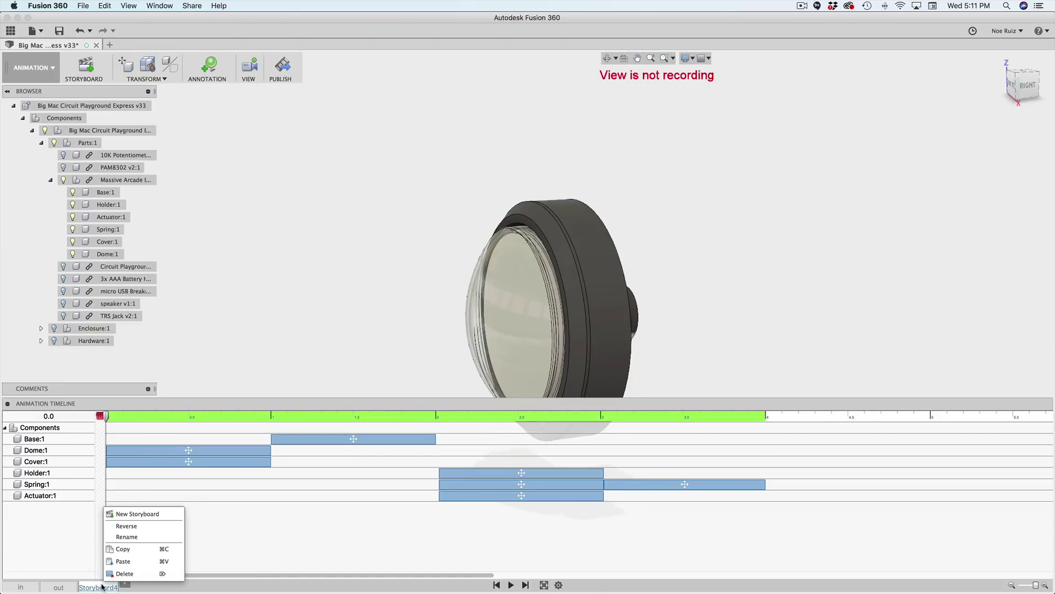
click(58, 563)
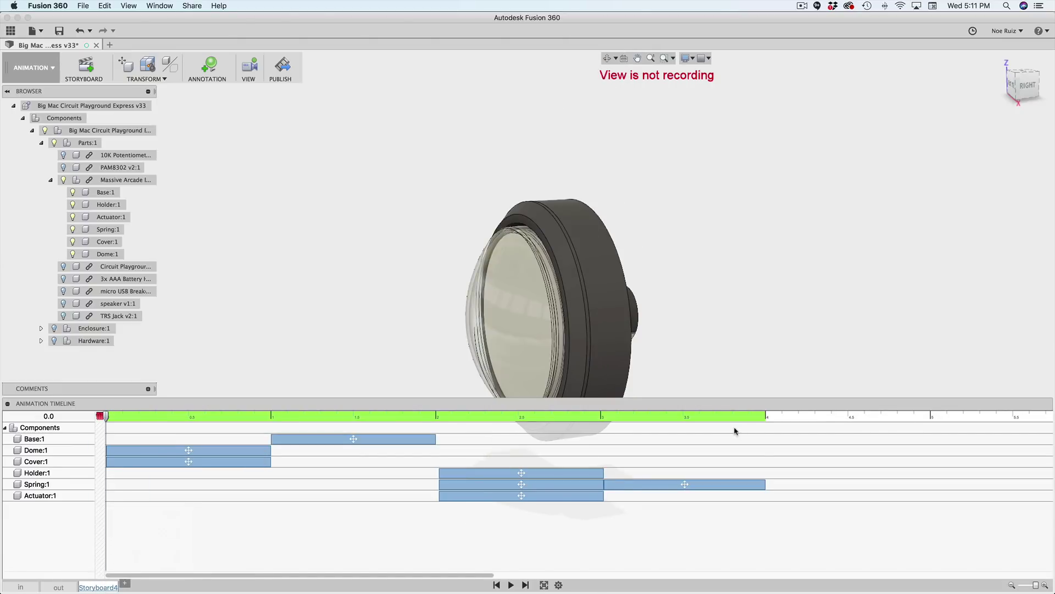
click(764, 417)
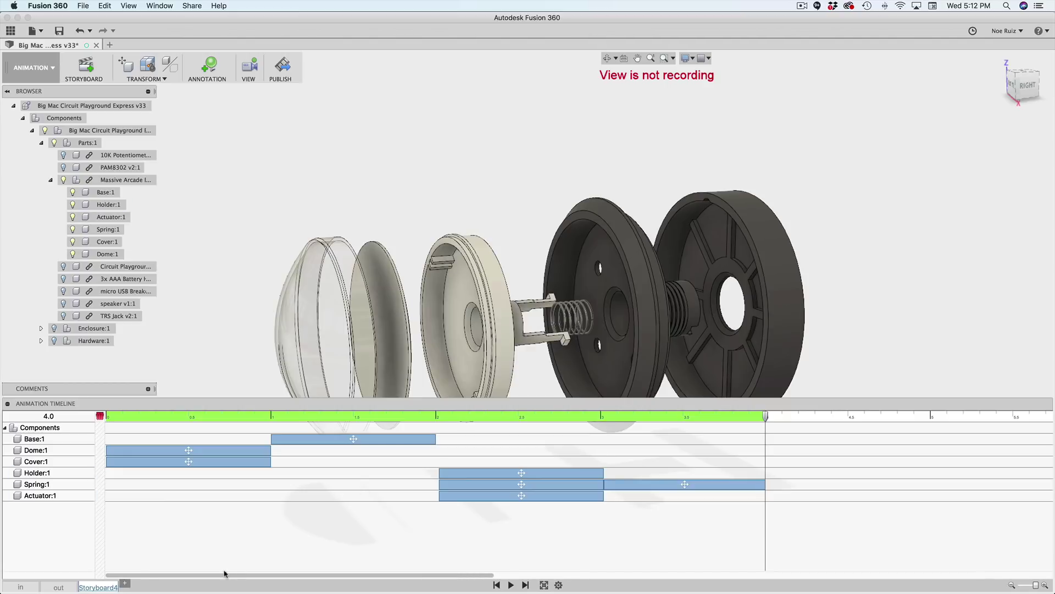
right_click(97, 587)
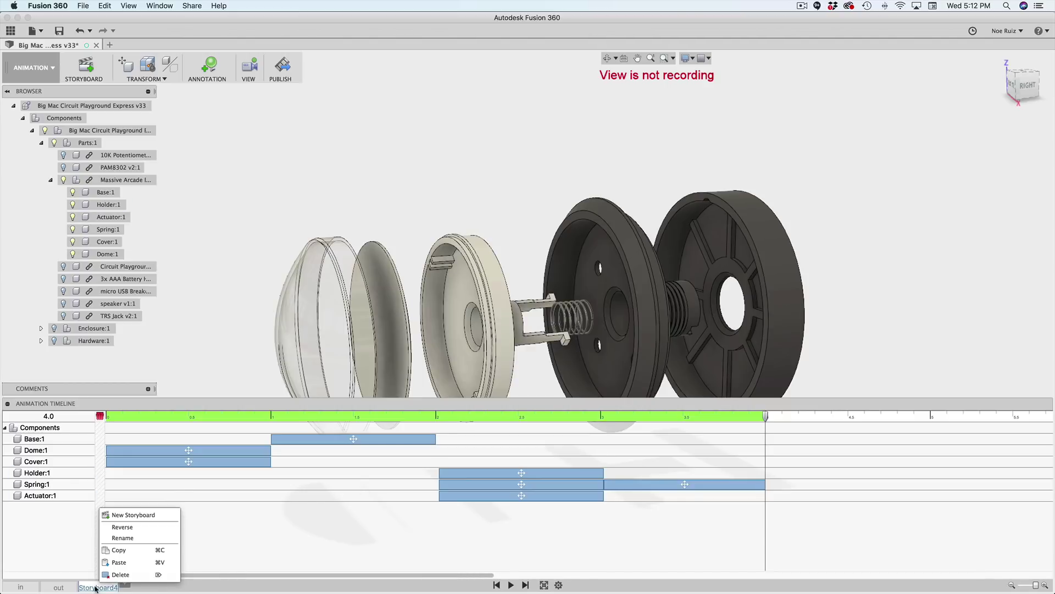
click(129, 514)
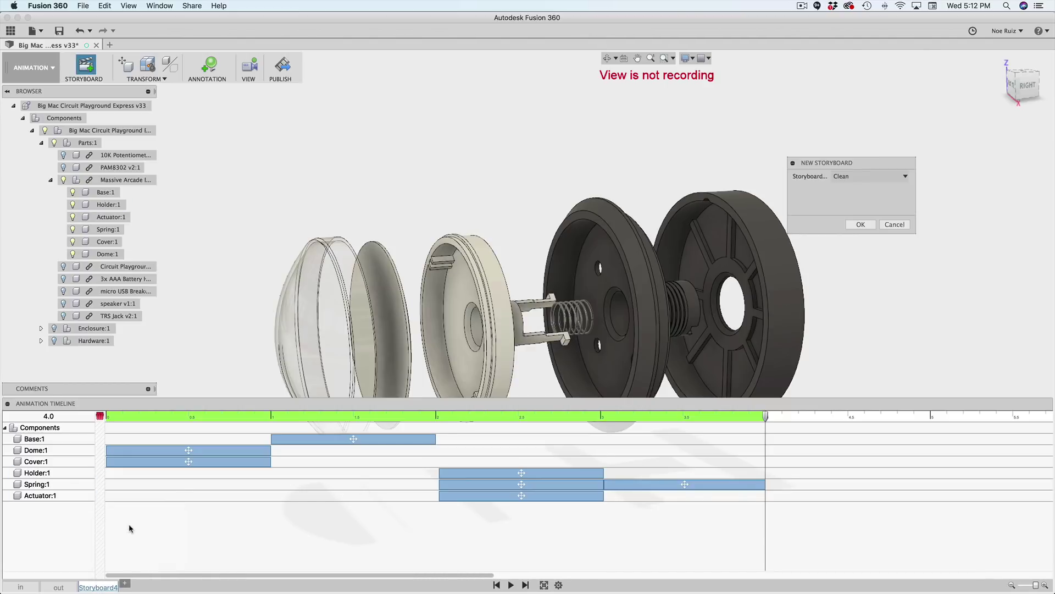
click(847, 176)
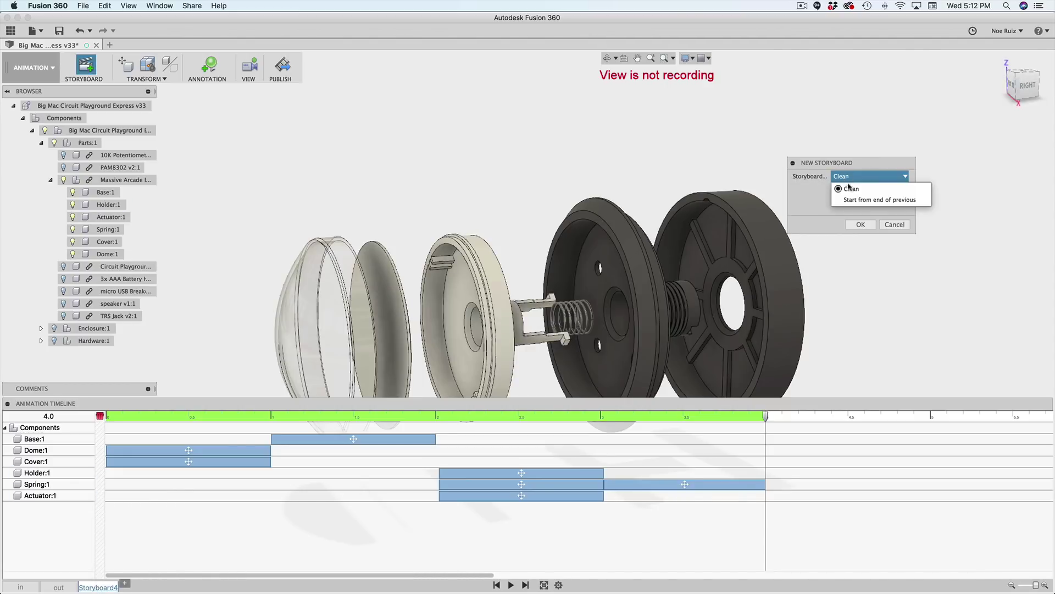
click(905, 200)
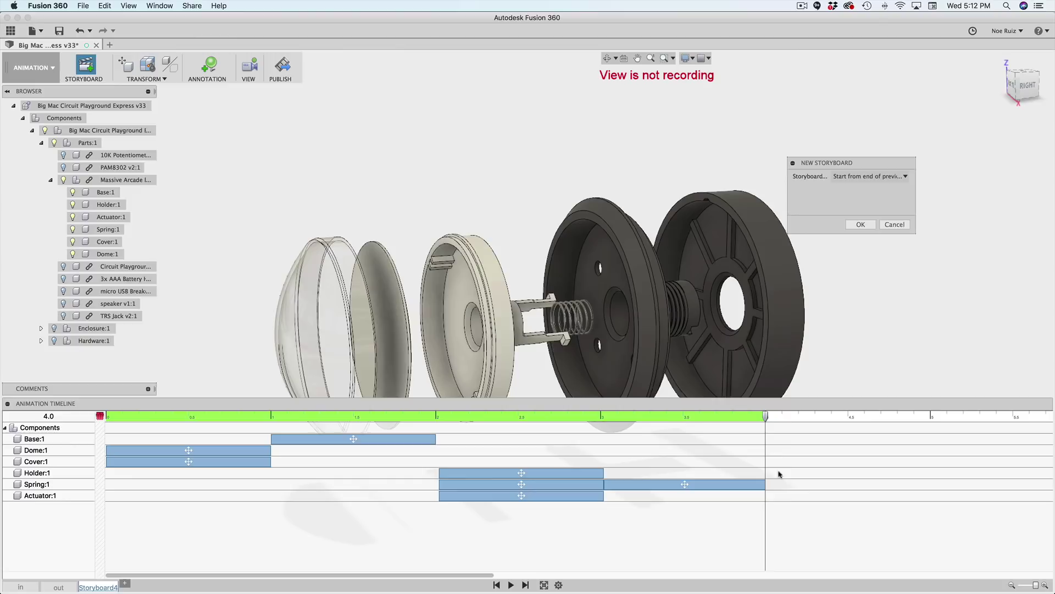
click(861, 226)
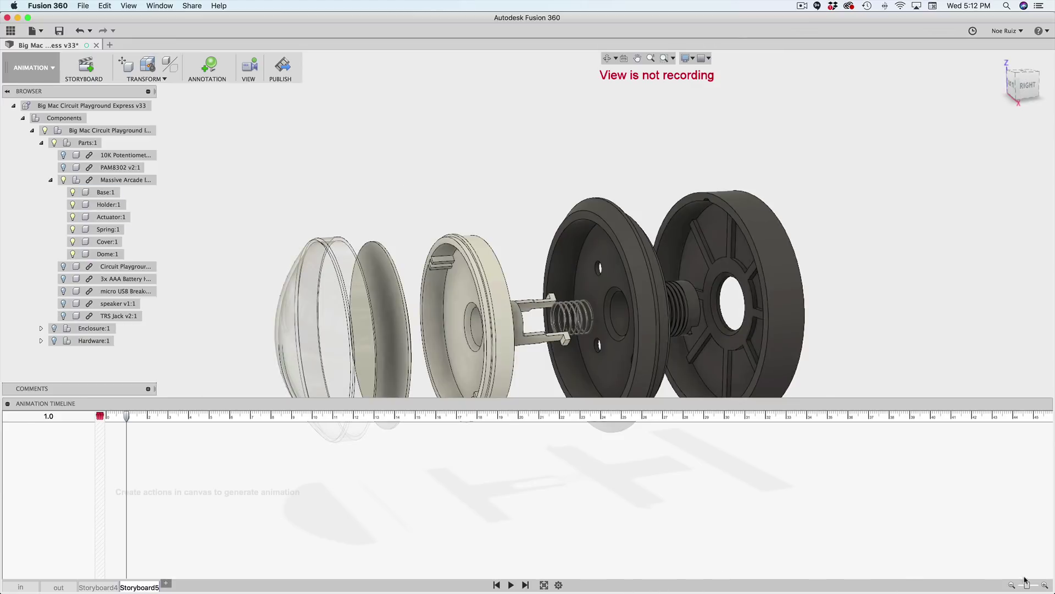
With the new storyboard's playhead at 1 second, transform the Cover 20 mm in Z, back into the Dome.
click(1045, 586)
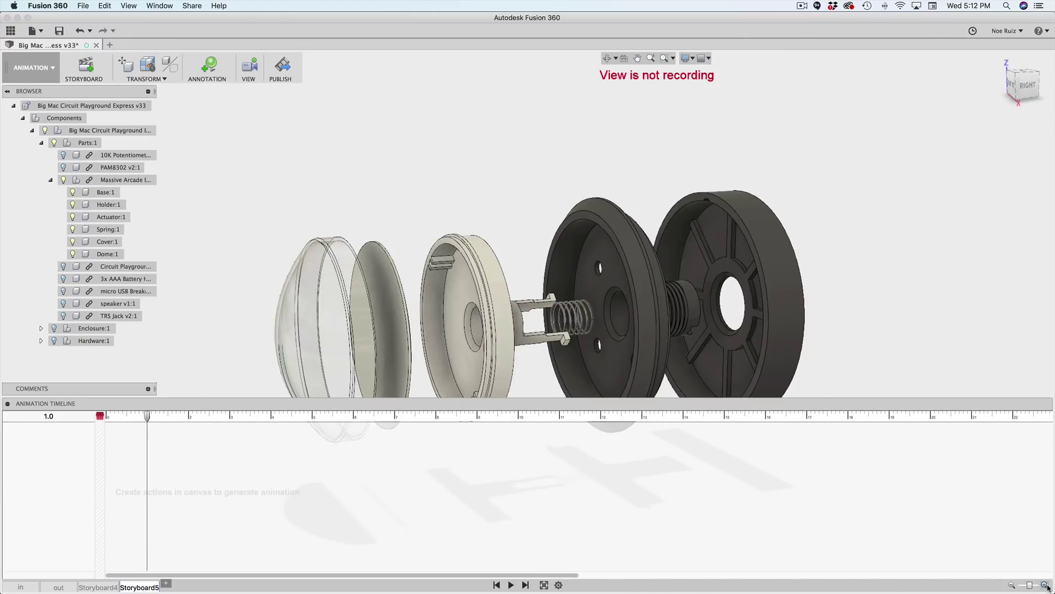
click(1046, 586)
click(1046, 586)
click(337, 323)
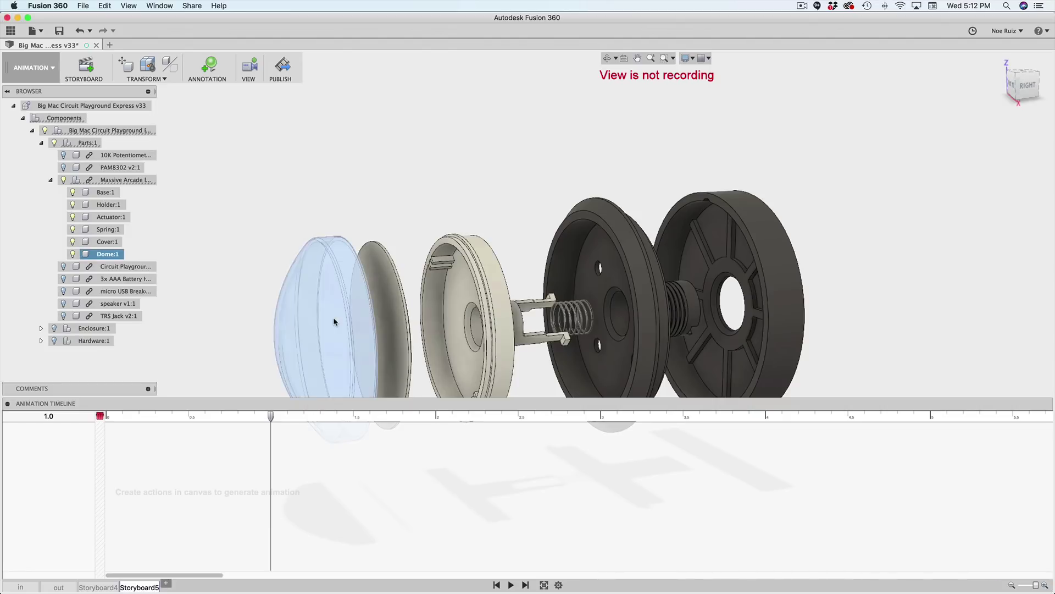
click(398, 314)
click(396, 309)
key(m)
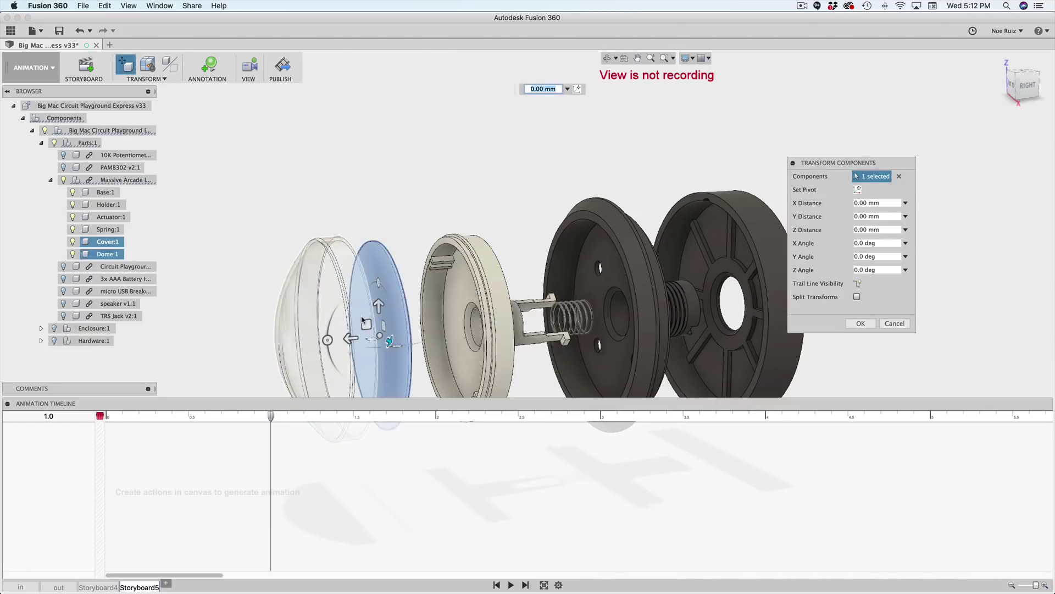
drag(349, 339, 301, 345)
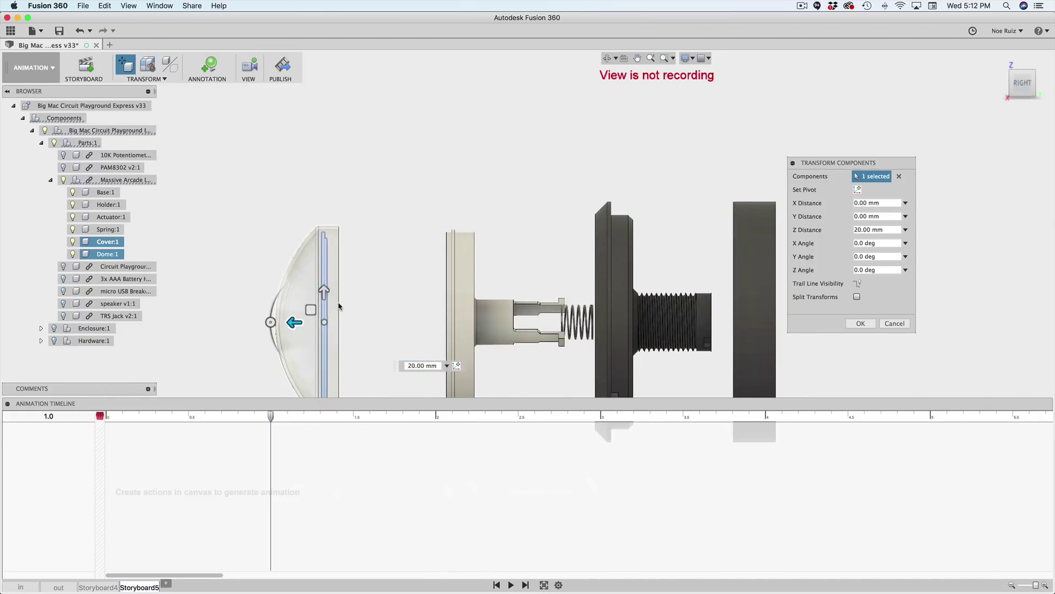
key(Return)
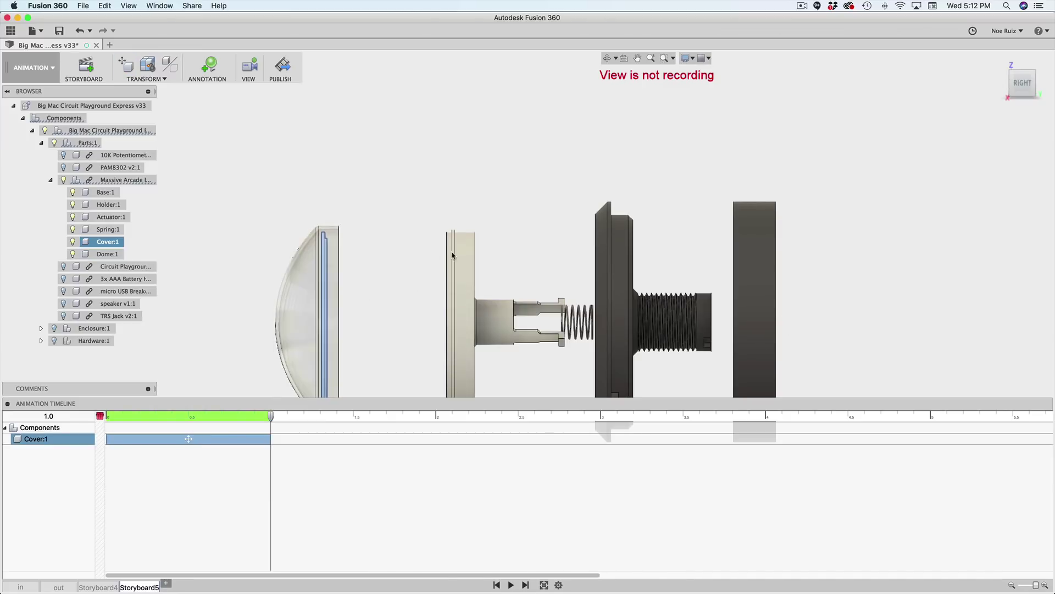
Transform the Spring 20 mm in Z at 1 second, back between the Actuator's clips.
click(575, 317)
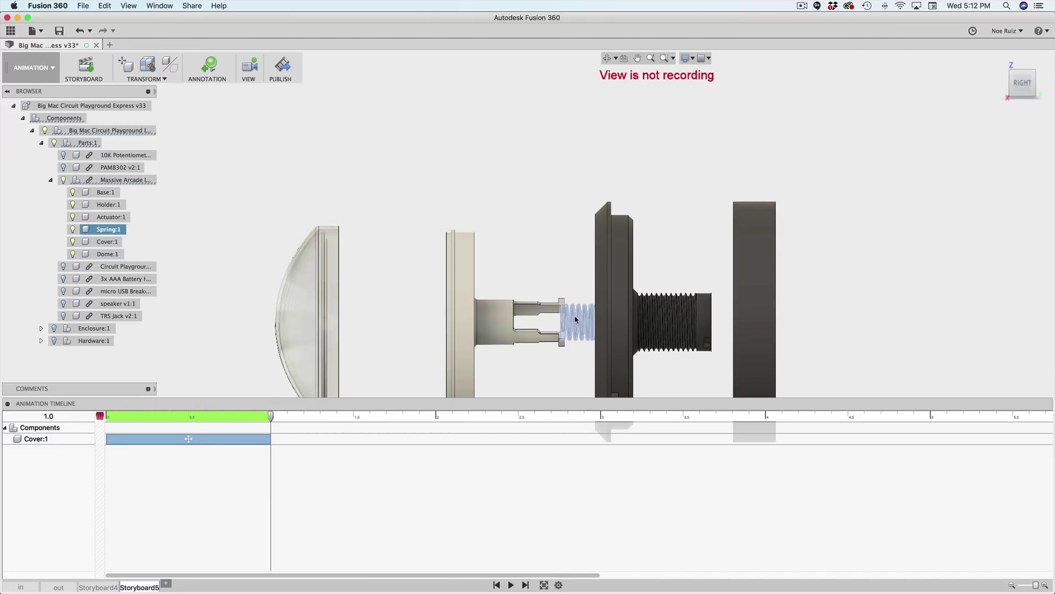
key(m)
scroll(575, 318, up, 3)
drag(547, 318, 465, 323)
scroll(464, 320, down, 2)
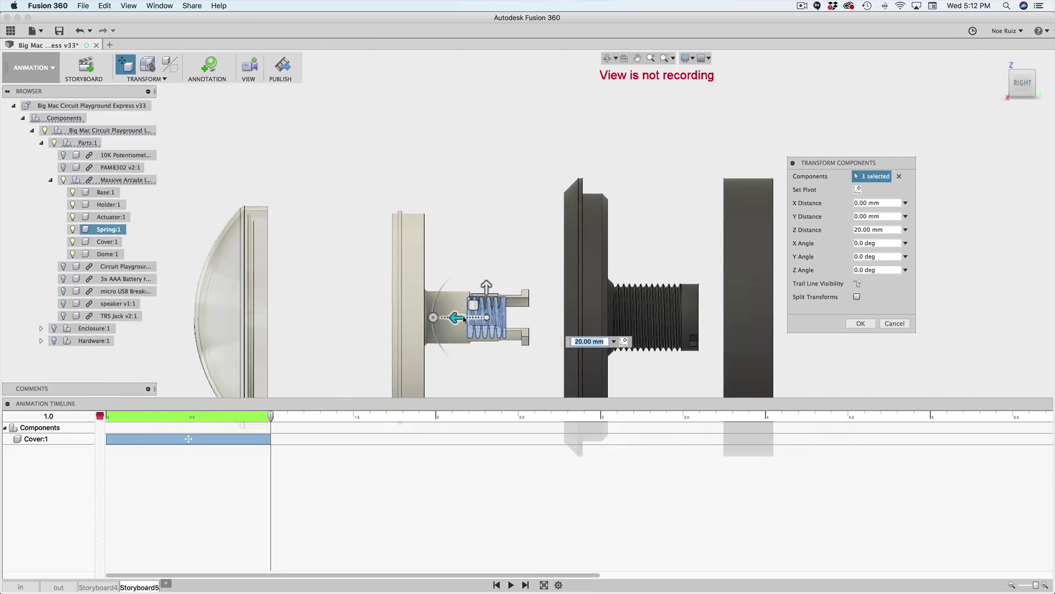
key(Return)
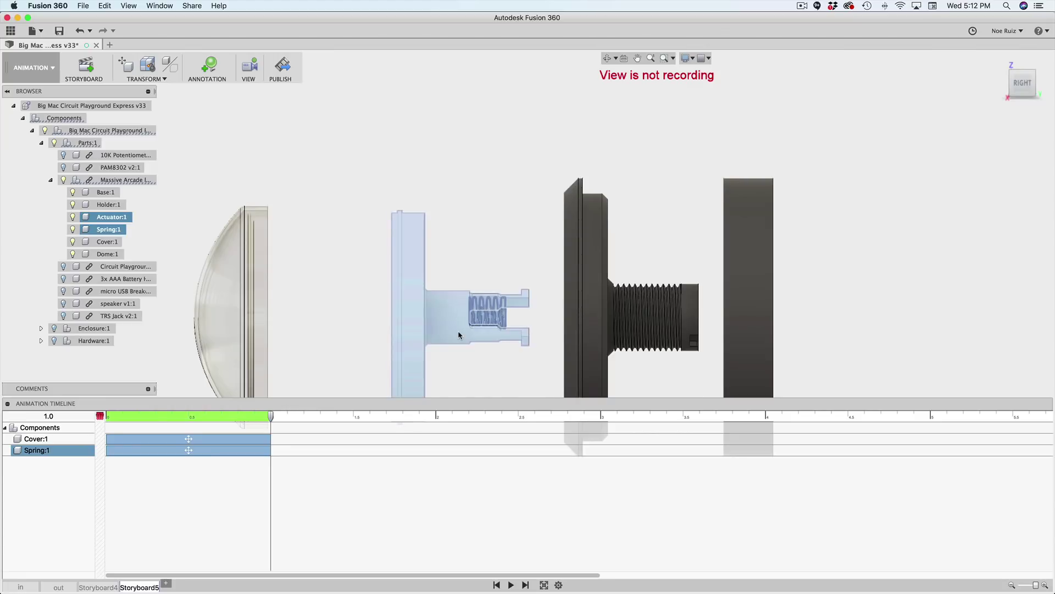
Transform the Actuator and Spring together 50 mm in Z at 1 second, back into the Dome.
key(m)
drag(377, 316, 251, 322)
scroll(232, 216, up, 5)
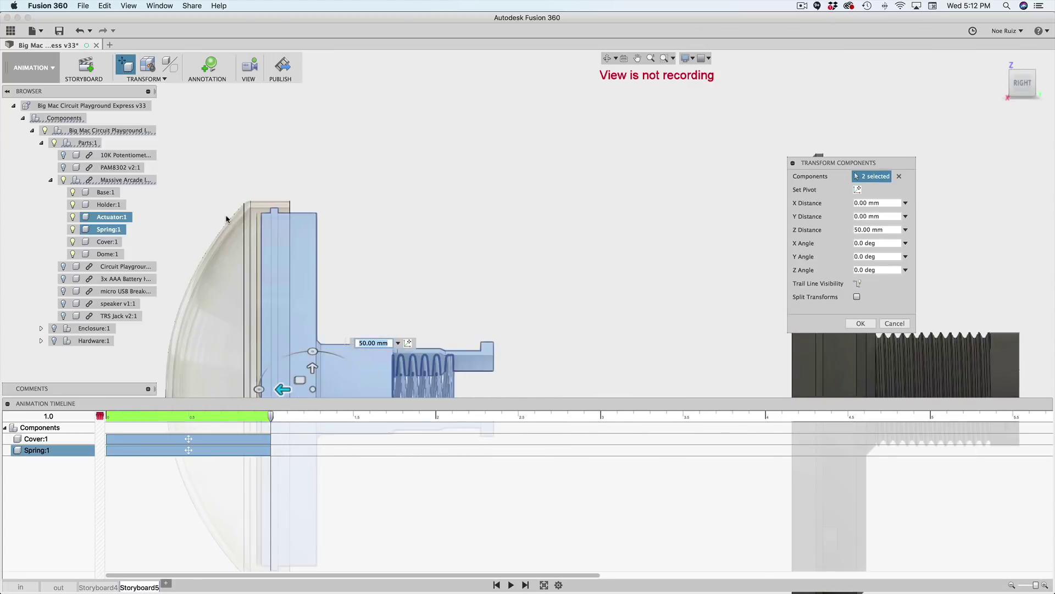
scroll(229, 220, down, 5)
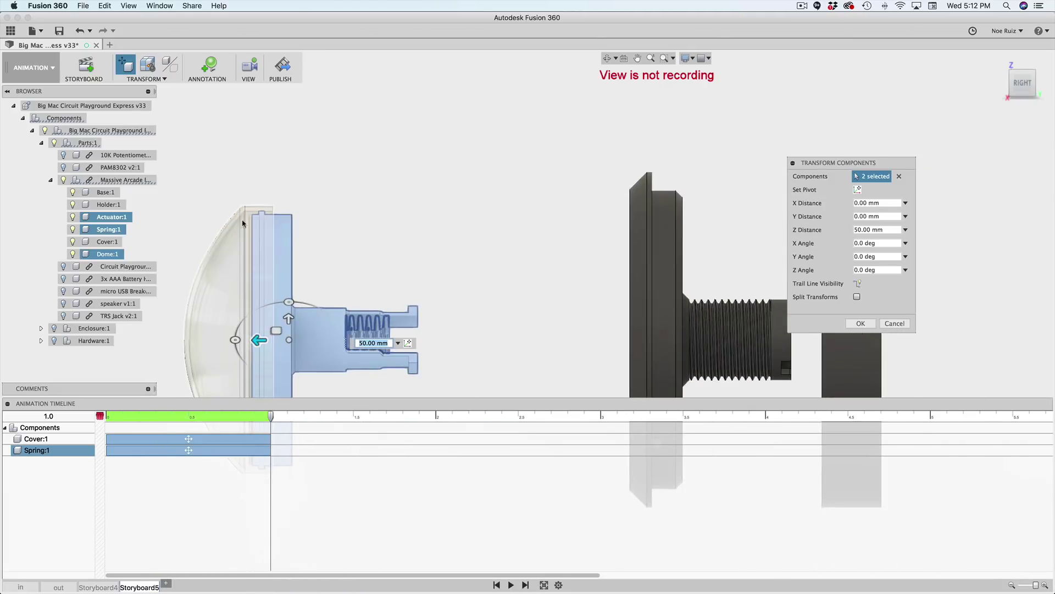
key(Return)
Transform the Holder 110 mm in Z at 1 second, back over the Actuator and against the Dome.
middle_drag(391, 240, 495, 224)
click(756, 297)
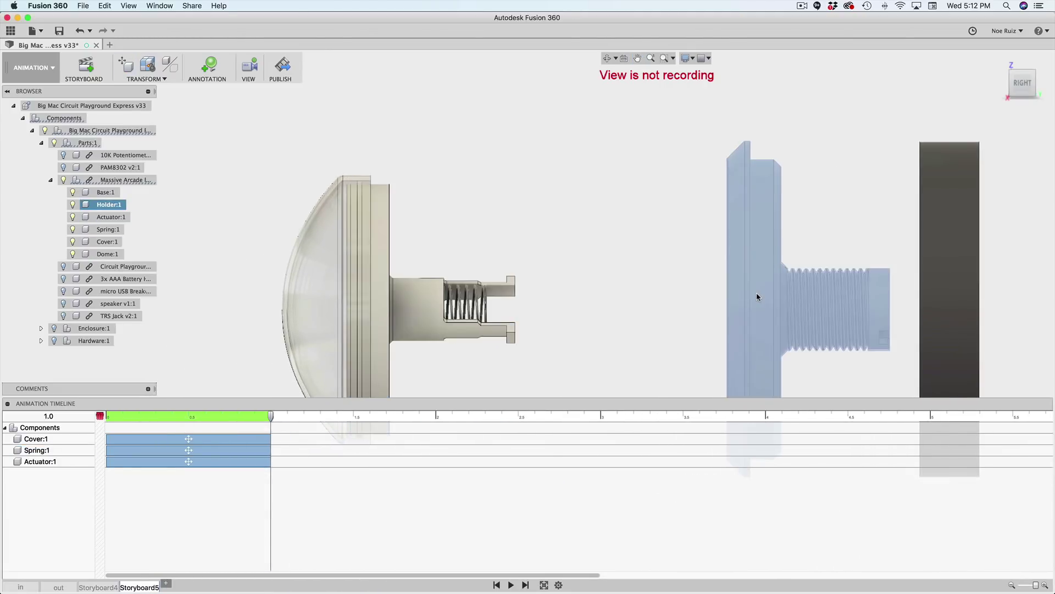
key(m)
drag(750, 312, 372, 318)
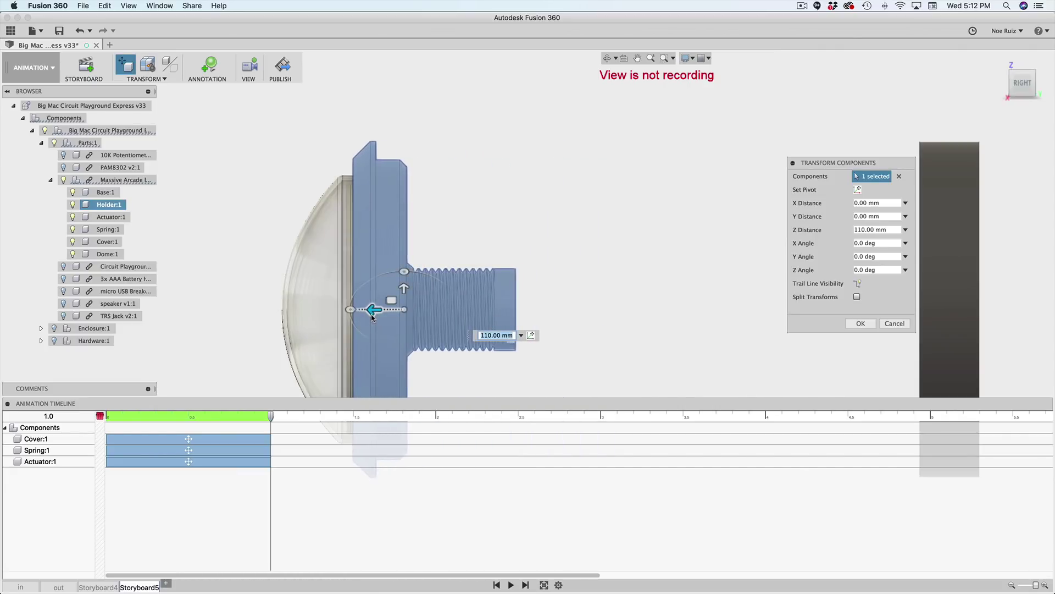
key(Return)
Transform the Base in Z at 1 second, back around the Holder's body.
click(956, 276)
key(m)
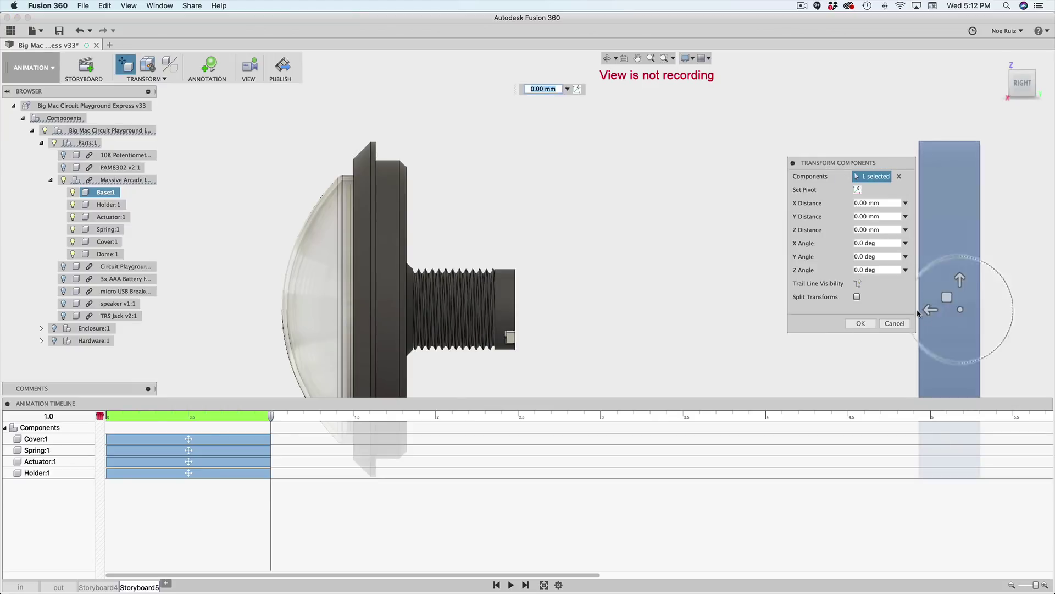
drag(929, 310, 389, 336)
key(Return)
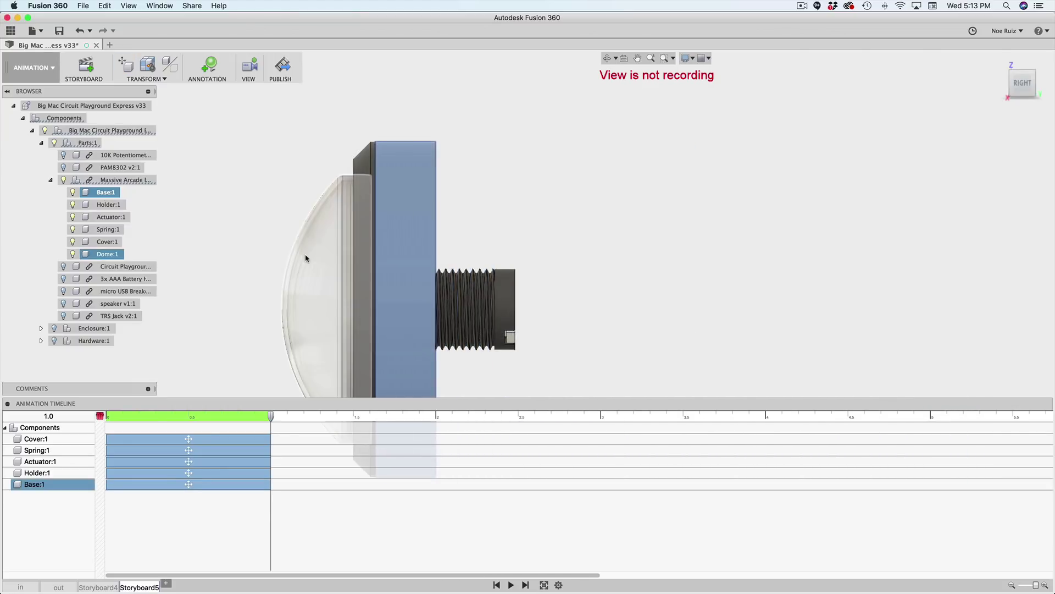
Play the reassembly storyboard from an angled view and return to the Right view.
shift+middle_drag(307, 256, 587, 250)
key(space)
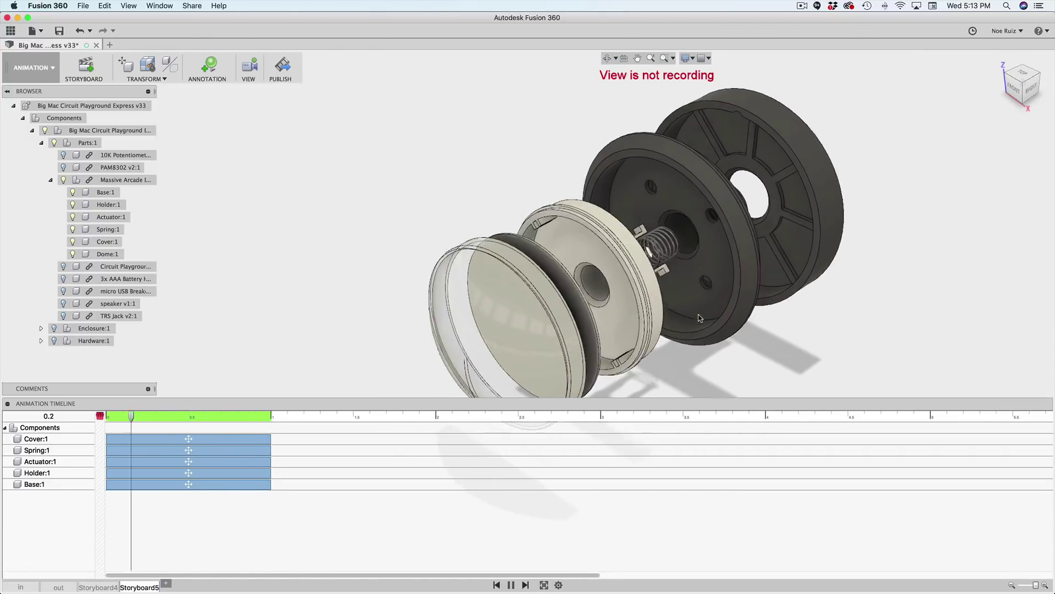
click(1032, 89)
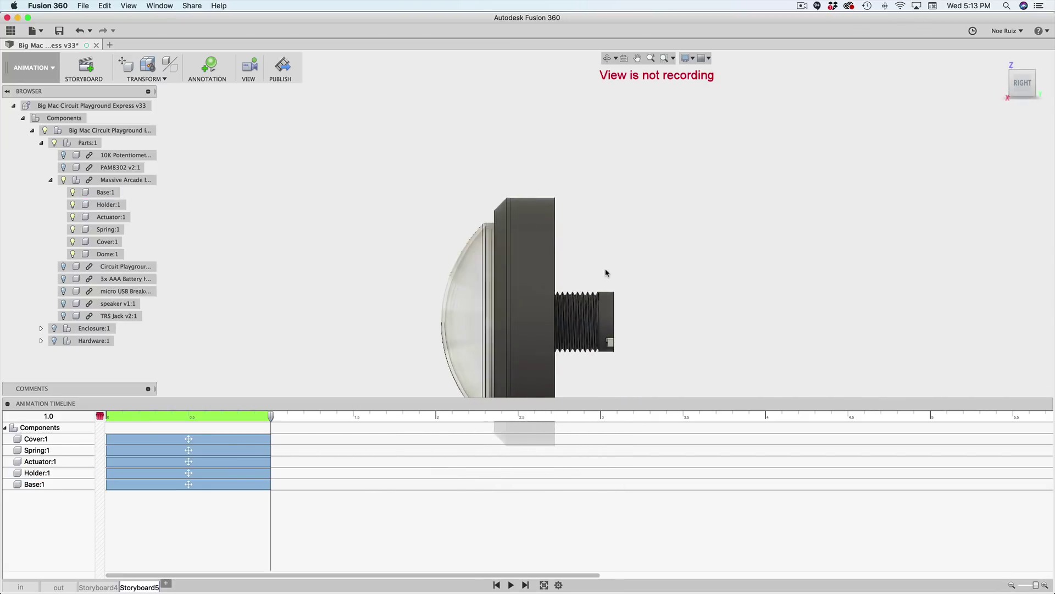
Compare the button's assembled position at the end of Storyboard5 with its position at 0 seconds in Storyboard4.
click(100, 587)
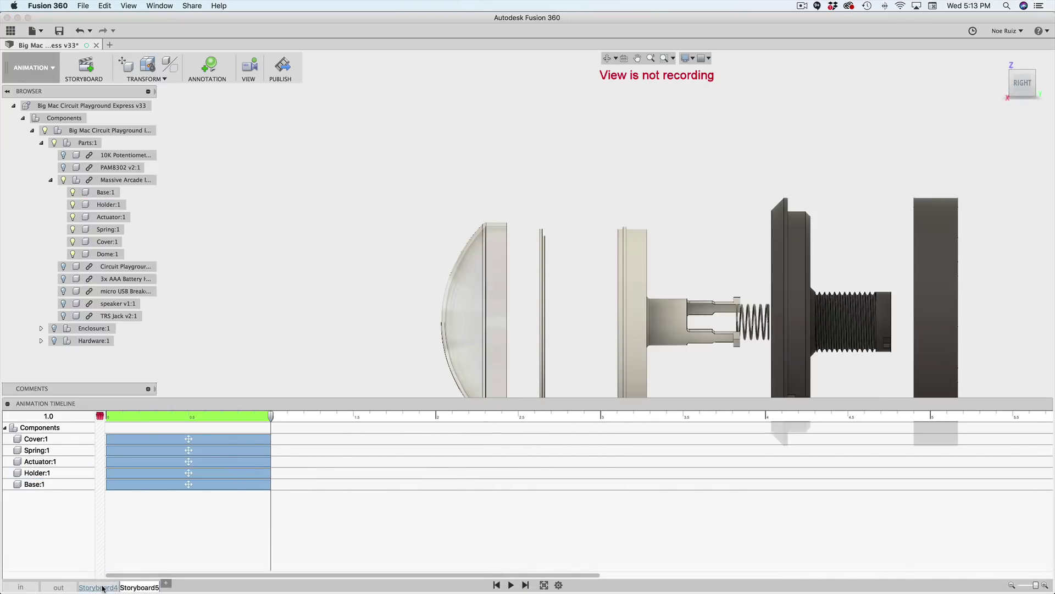
click(108, 418)
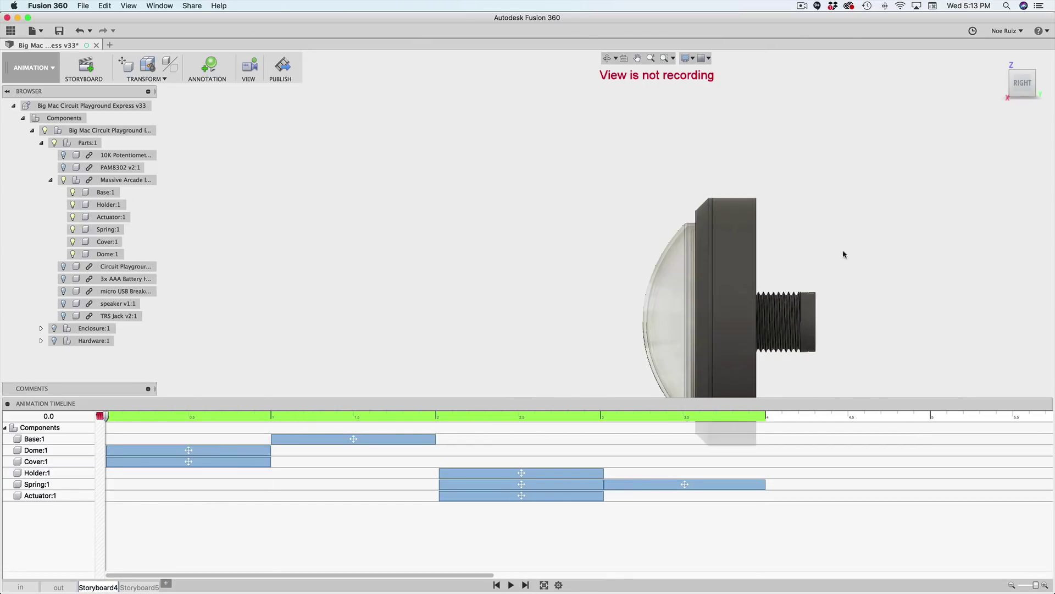
click(134, 587)
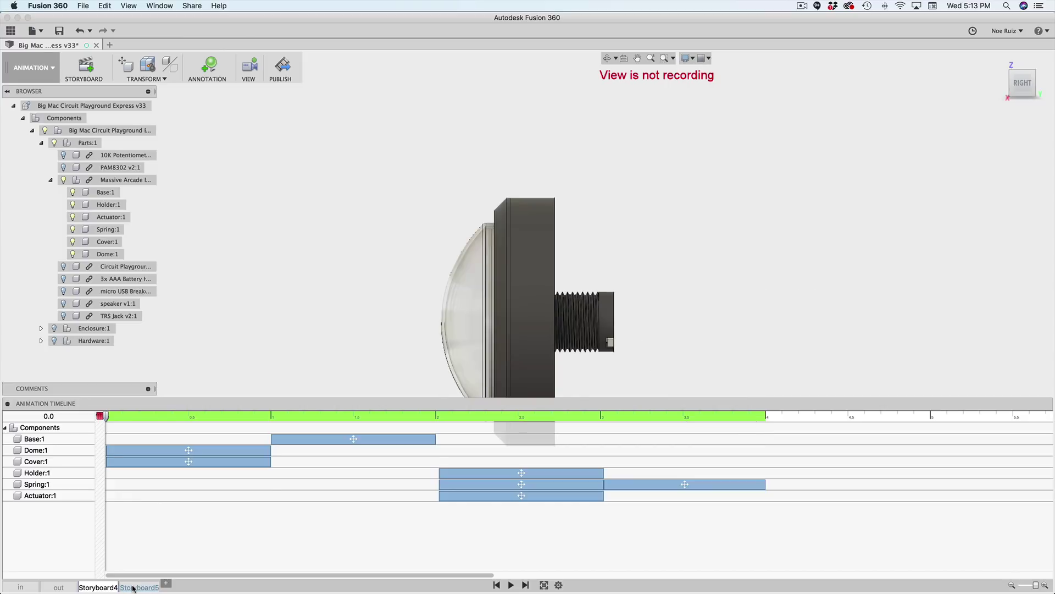
click(107, 588)
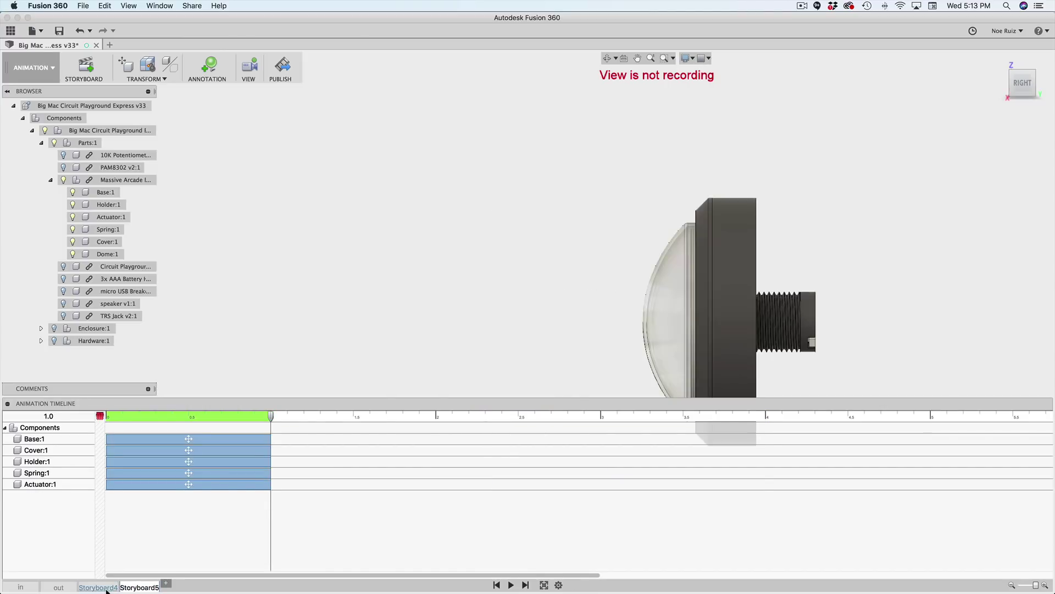
click(138, 587)
click(88, 587)
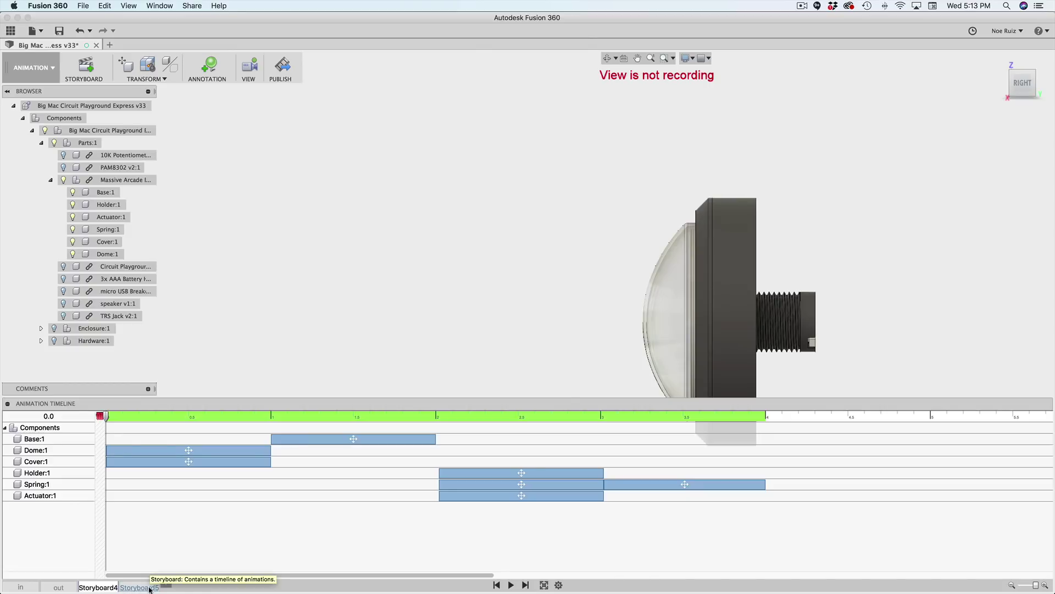
click(138, 588)
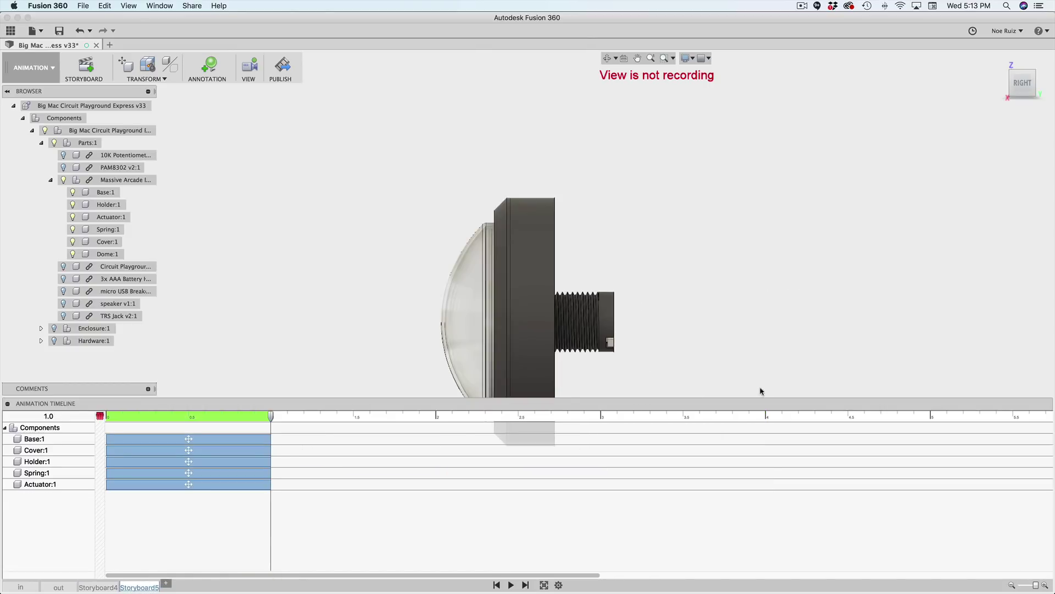
Transform all six button components together -30 mm in Z at 1 second in Storyboard5.
drag(335, 143, 794, 513)
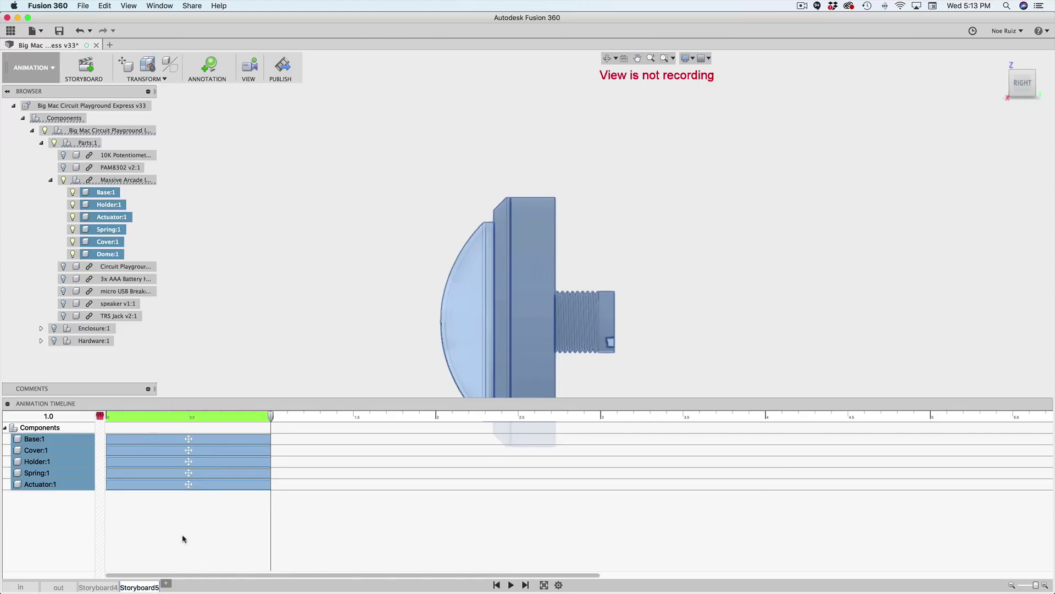
key(m)
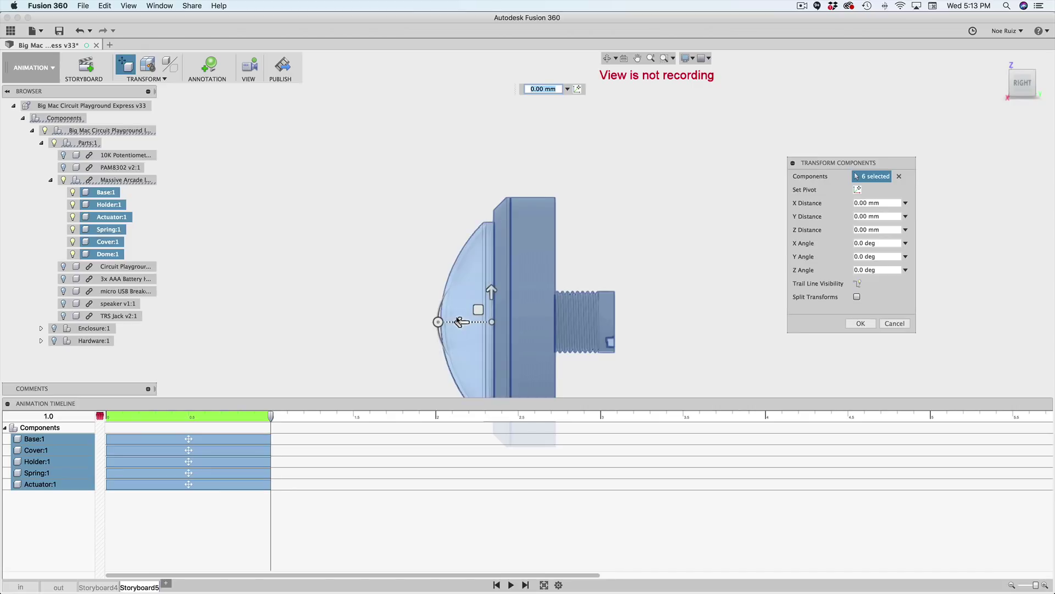
drag(462, 320, 536, 324)
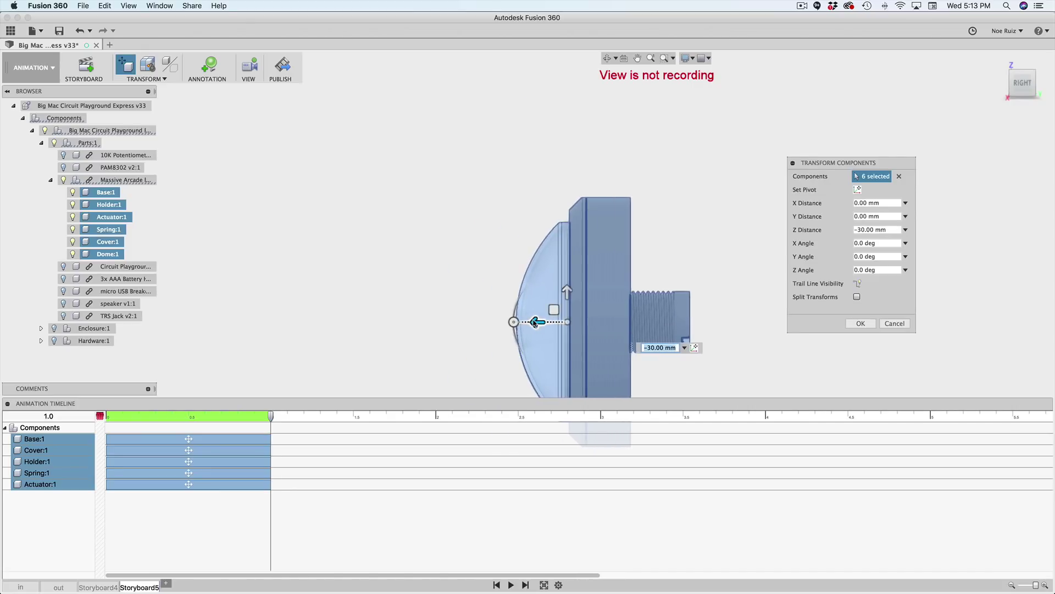
key(Return)
click(447, 290)
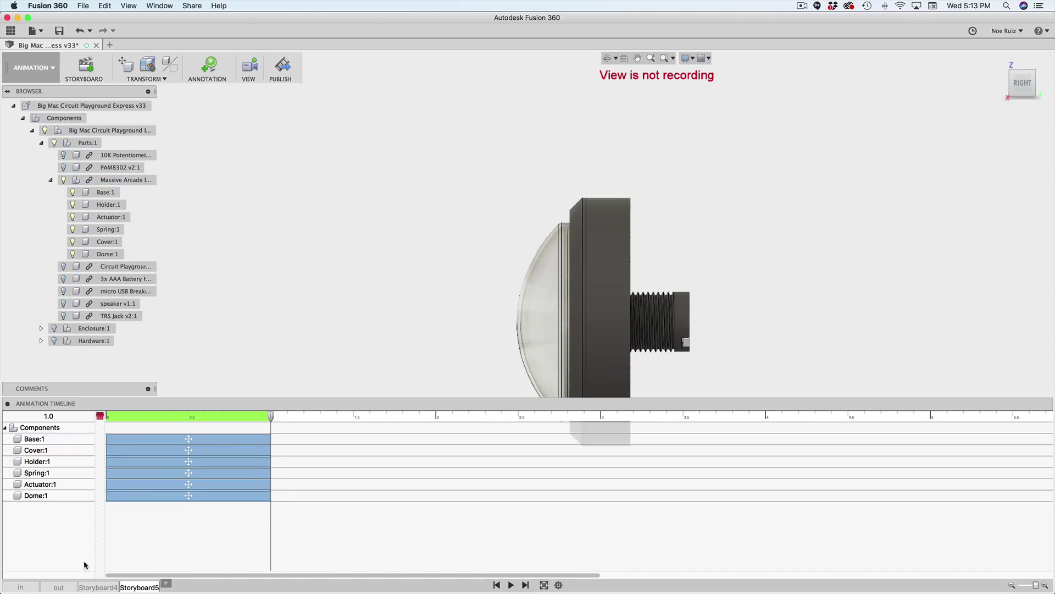
Compare both storyboards' positions and transform all six components farther in negative Z in Storyboard5, toward Storyboard4's starting position.
click(98, 587)
click(130, 587)
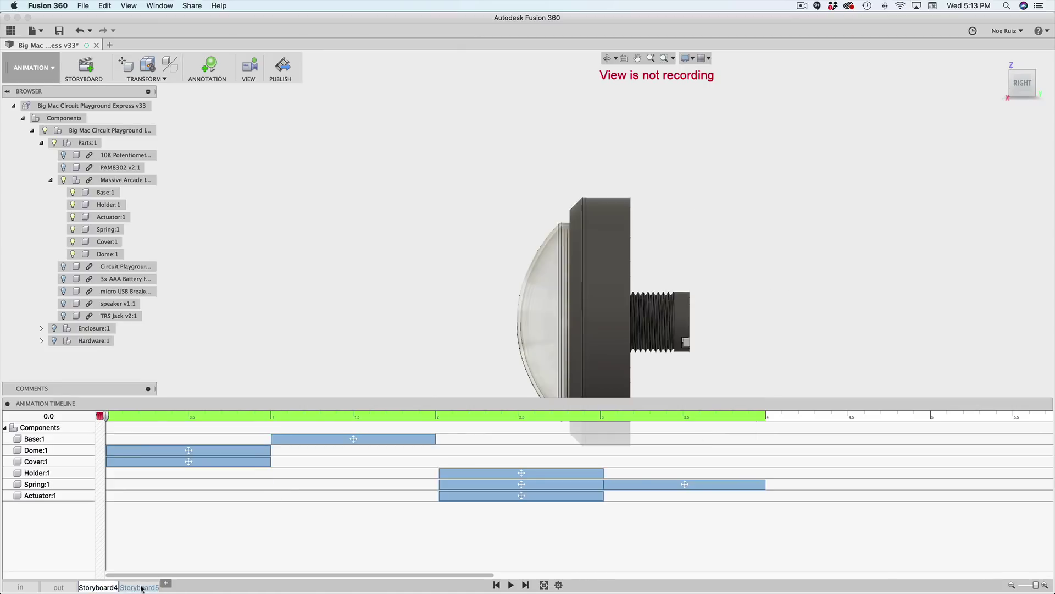
click(97, 587)
click(137, 587)
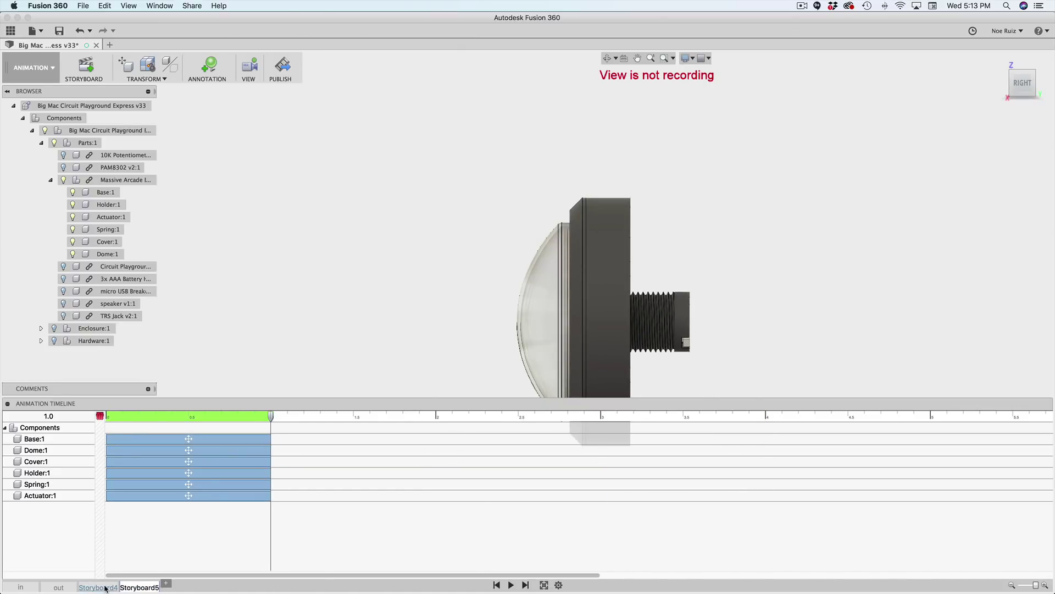
click(98, 587)
click(137, 587)
drag(418, 159, 794, 516)
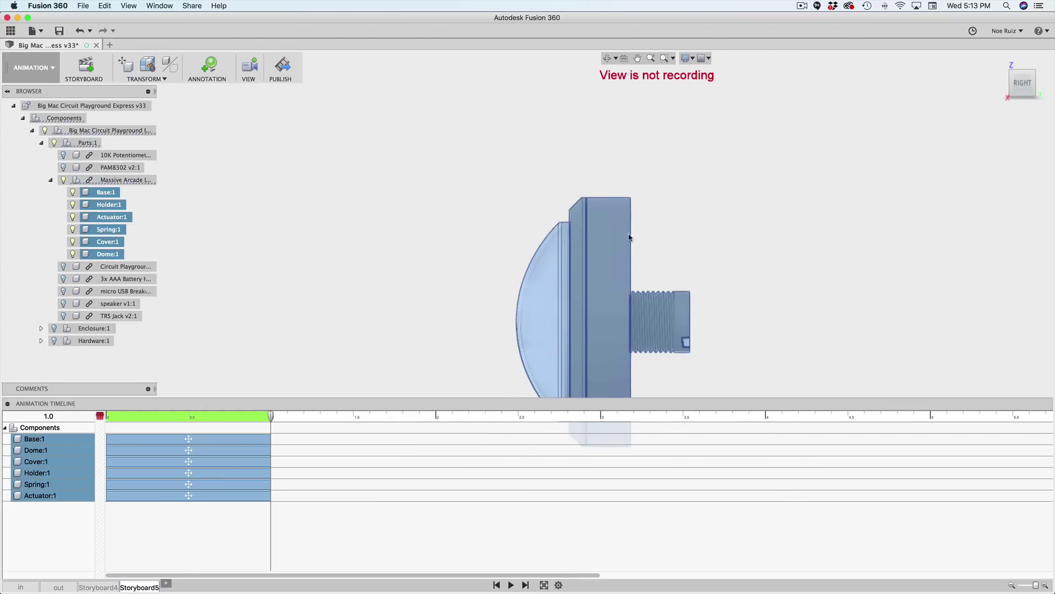
key(m)
drag(580, 322, 625, 322)
key(Return)
click(445, 258)
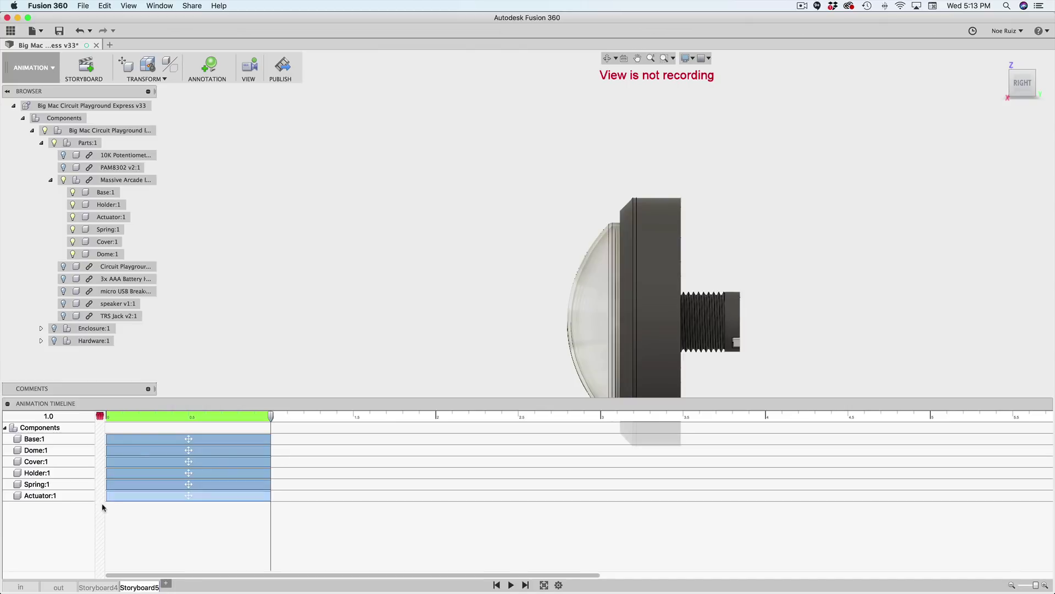
Recheck Storyboard4's starting position and shift the whole button a smaller distance in negative Z in Storyboard5.
click(108, 586)
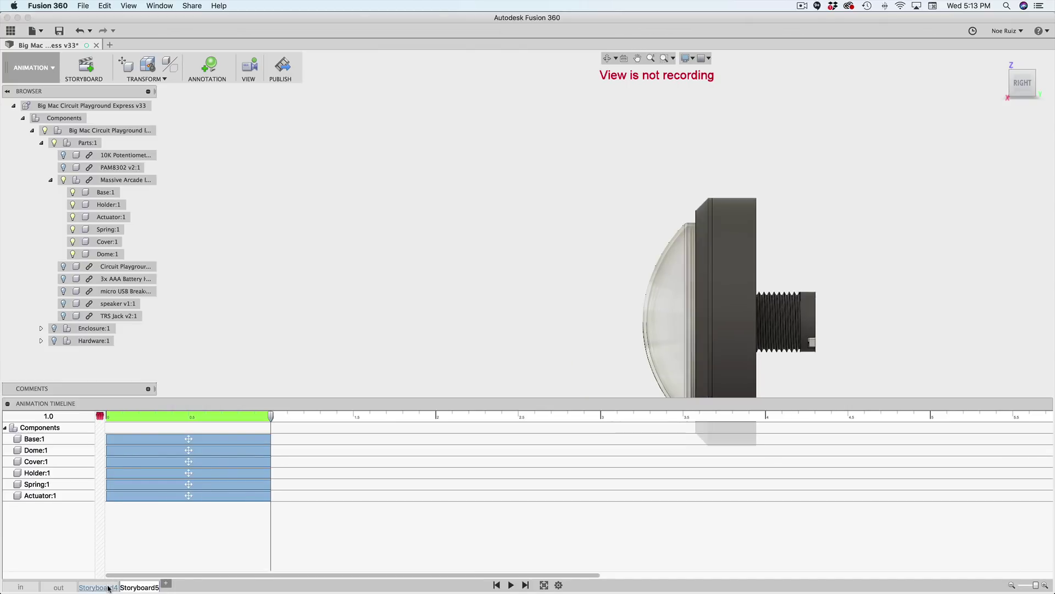
click(141, 587)
drag(490, 106, 861, 474)
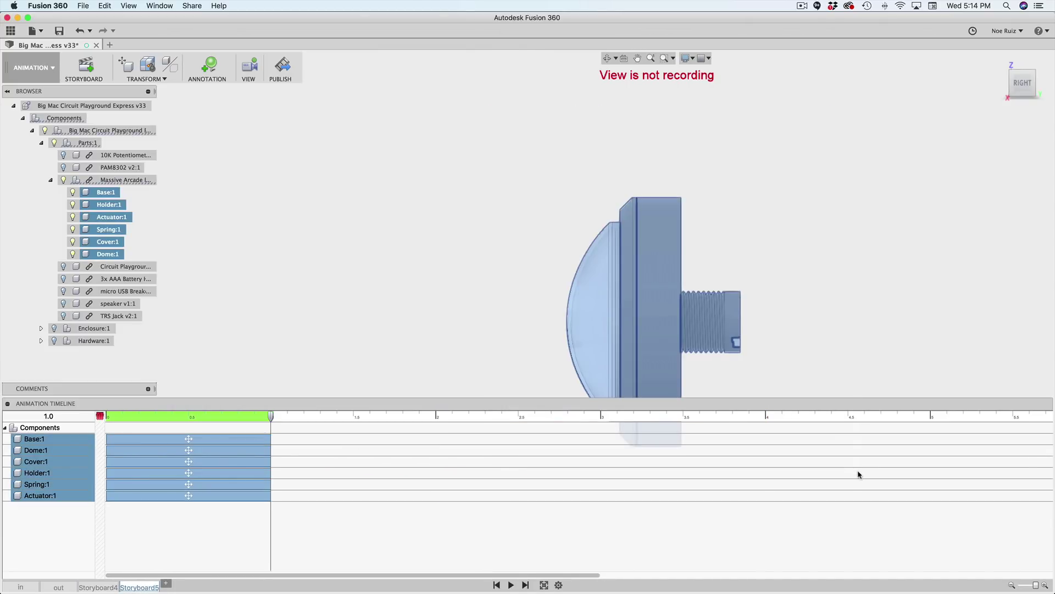
key(m)
drag(684, 323, 703, 324)
key(Return)
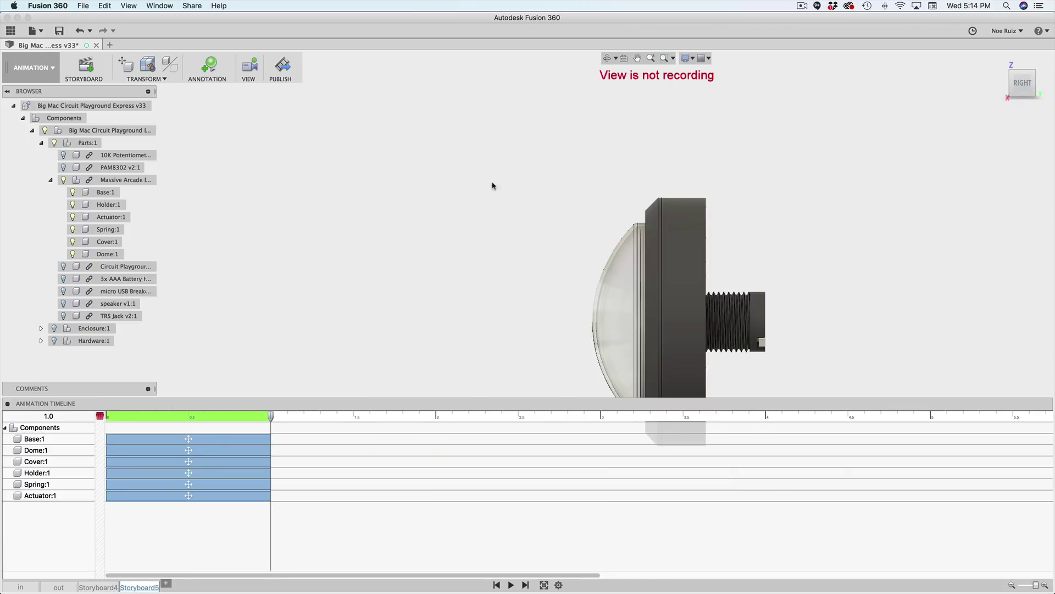
Transform all six components another -5 mm in Z at 1 second in Storyboard5.
drag(504, 158, 863, 561)
key(m)
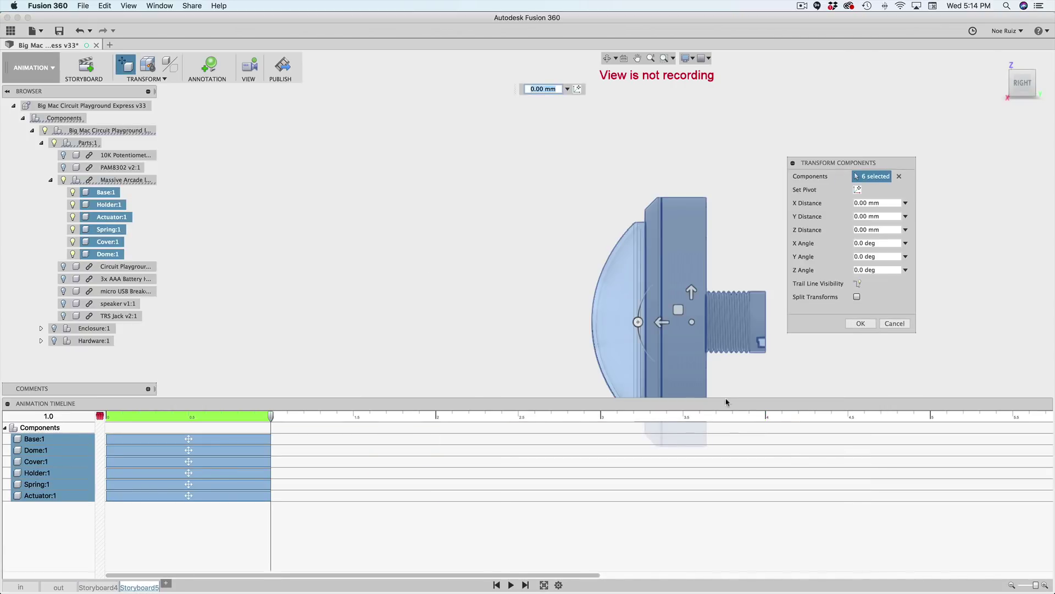
drag(667, 323, 672, 324)
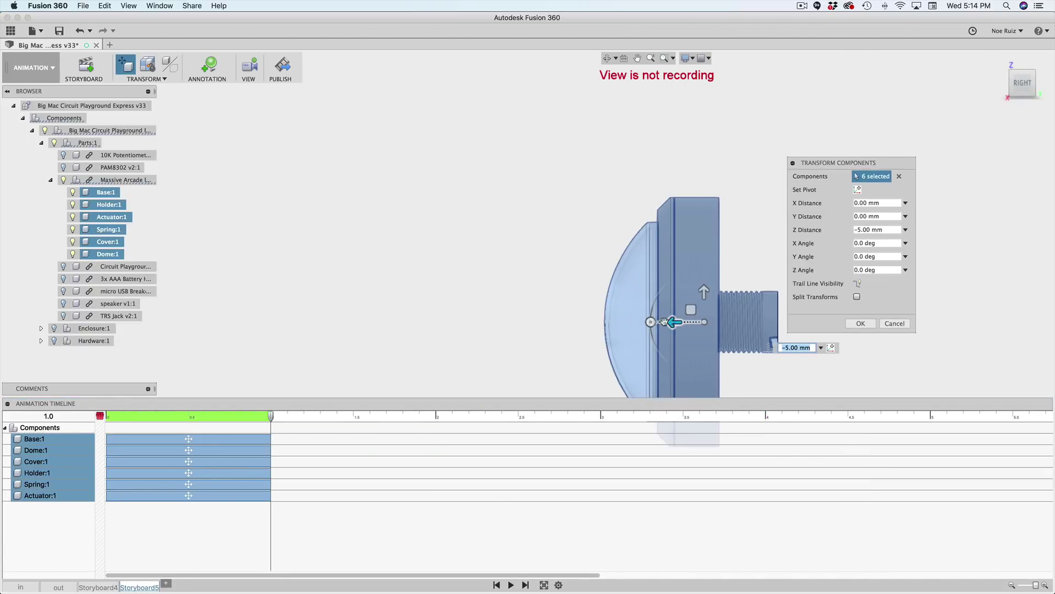
key(Return)
Set Storyboard4's playhead to 0 seconds for comparison and nudge all six components in negative Z in Storyboard5.
click(98, 587)
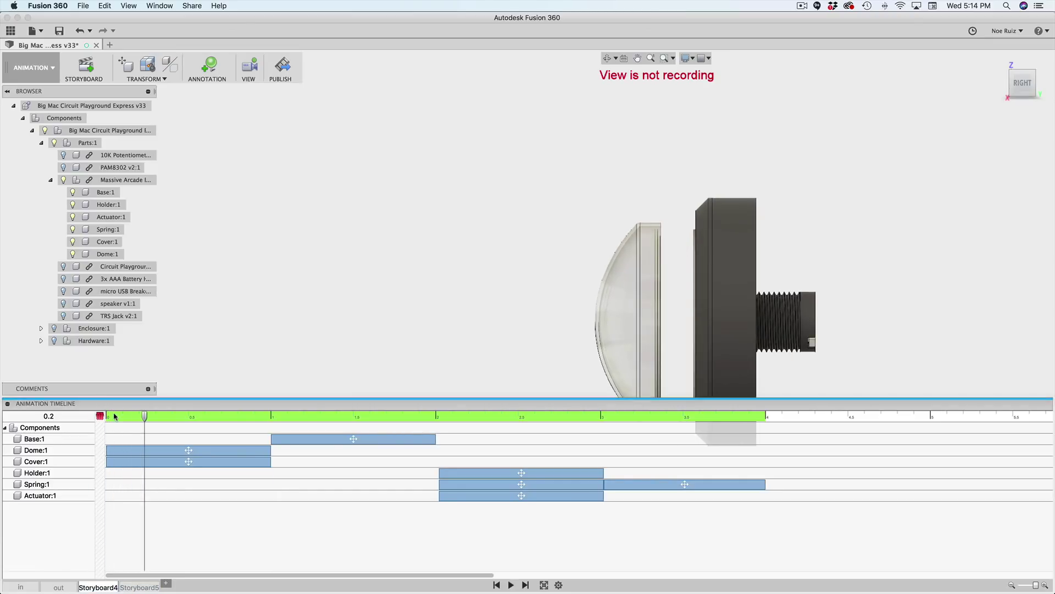
drag(114, 416, 108, 417)
click(145, 587)
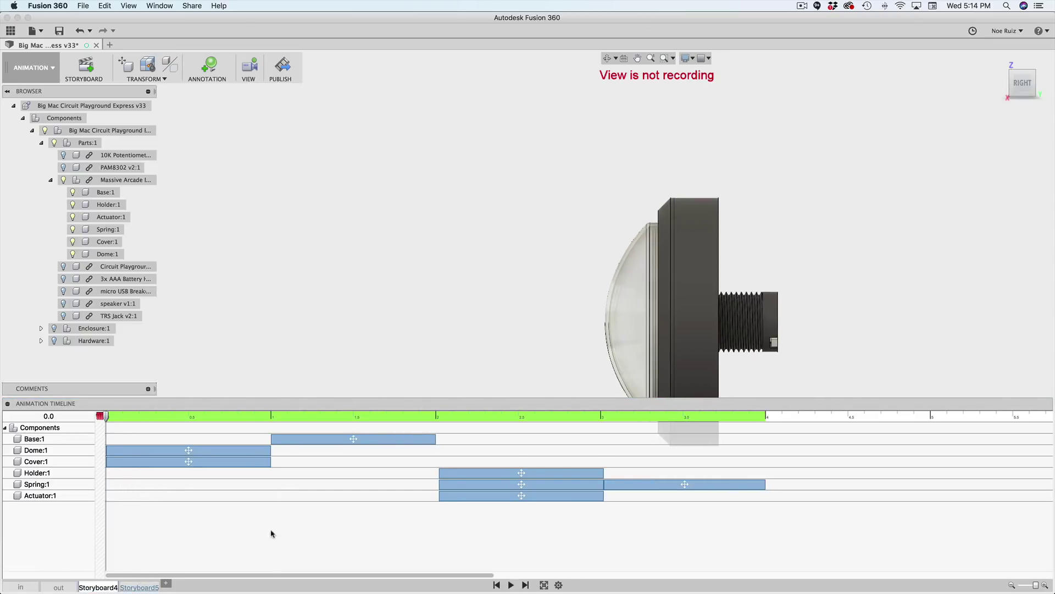
drag(562, 152, 886, 525)
key(m)
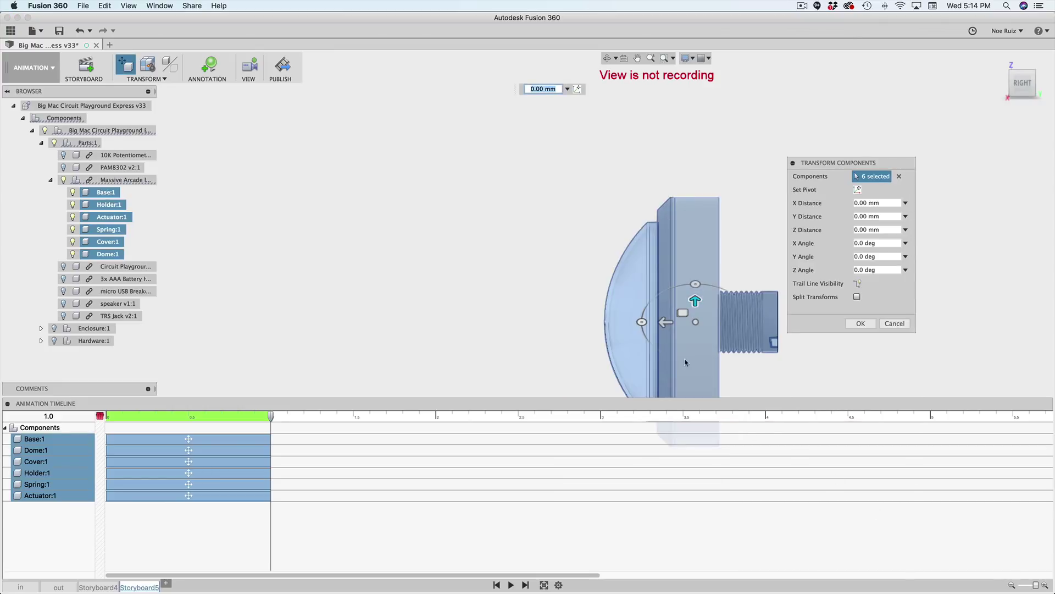
drag(664, 322, 676, 324)
key(Return)
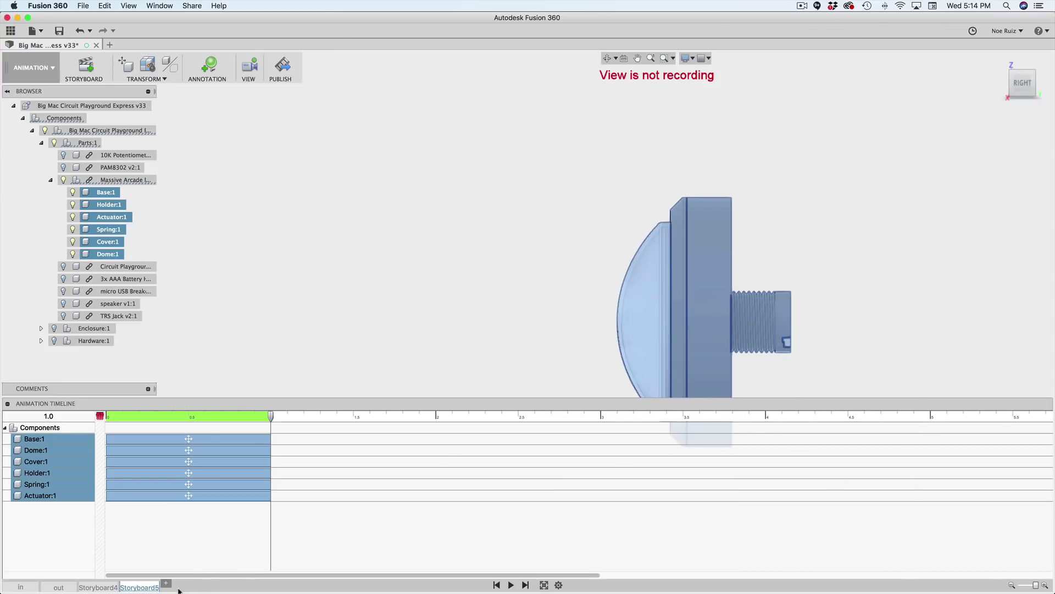
Compare with Storyboard4 once more and nudge the selected components slightly farther in negative Z in Storyboard5.
click(113, 587)
click(132, 587)
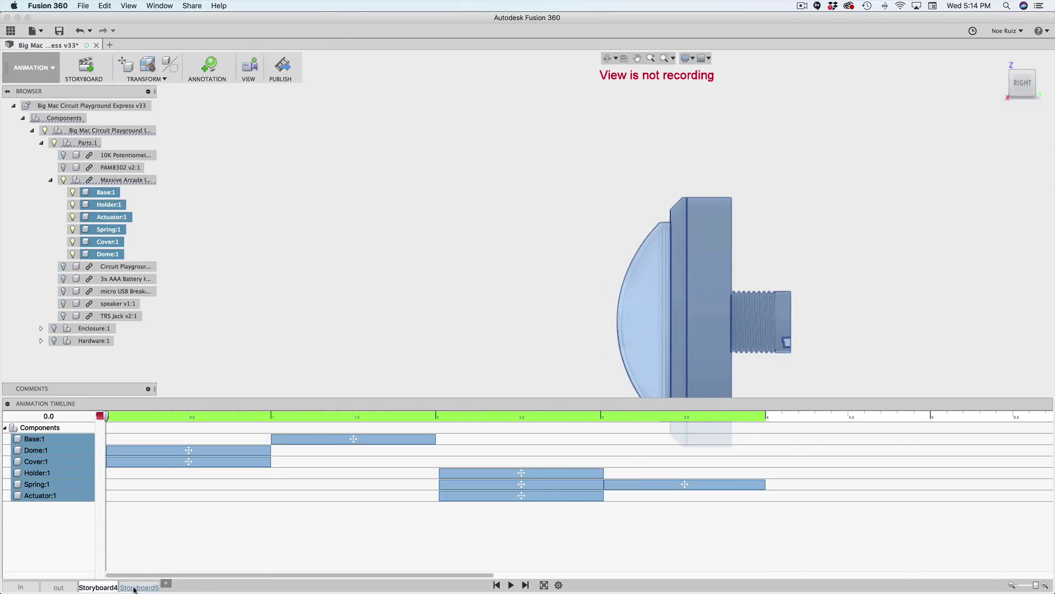
key(m)
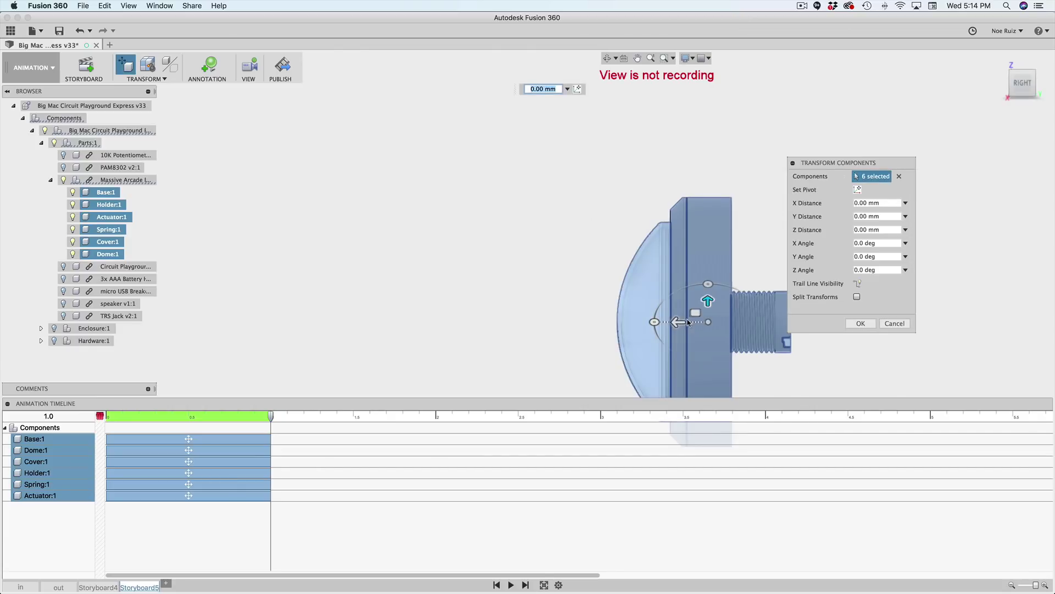
drag(678, 323, 688, 323)
key(Return)
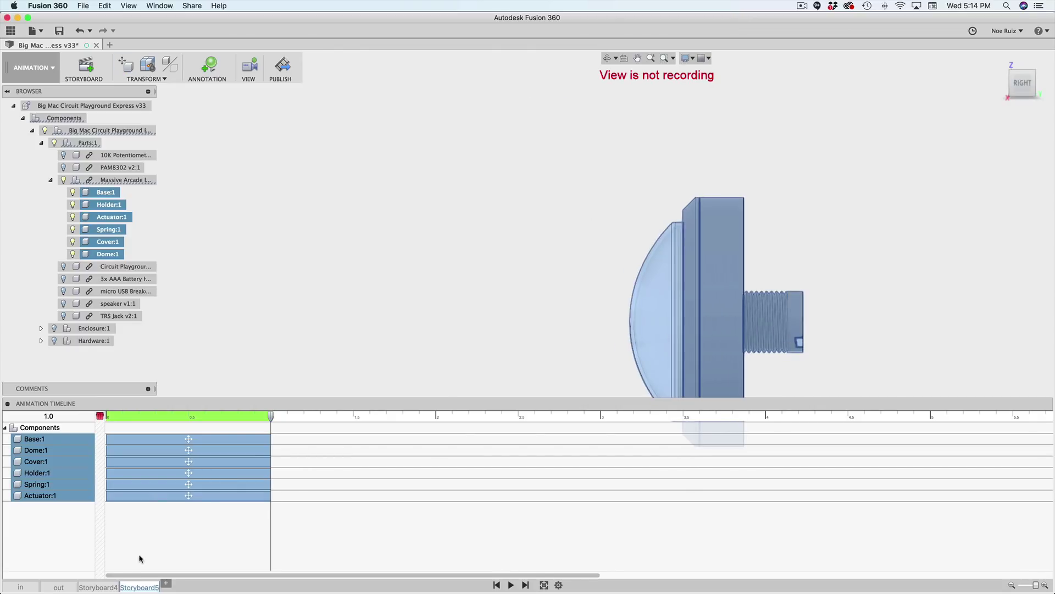
Compare Storyboard5 against Storyboard4 and transform the six selected button components a further -5 mm in Z in Storyboard5.
click(110, 587)
click(139, 587)
key(m)
drag(689, 326, 701, 324)
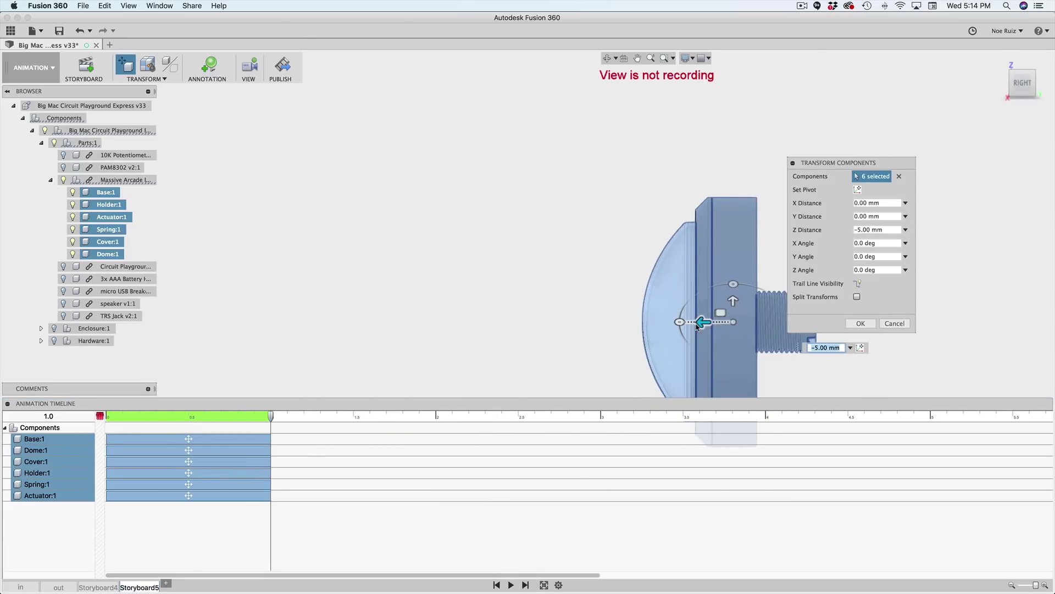
key(Return)
Alternate between Storyboard4 and Storyboard5 to check whether the button's starting and ending positions align.
click(102, 587)
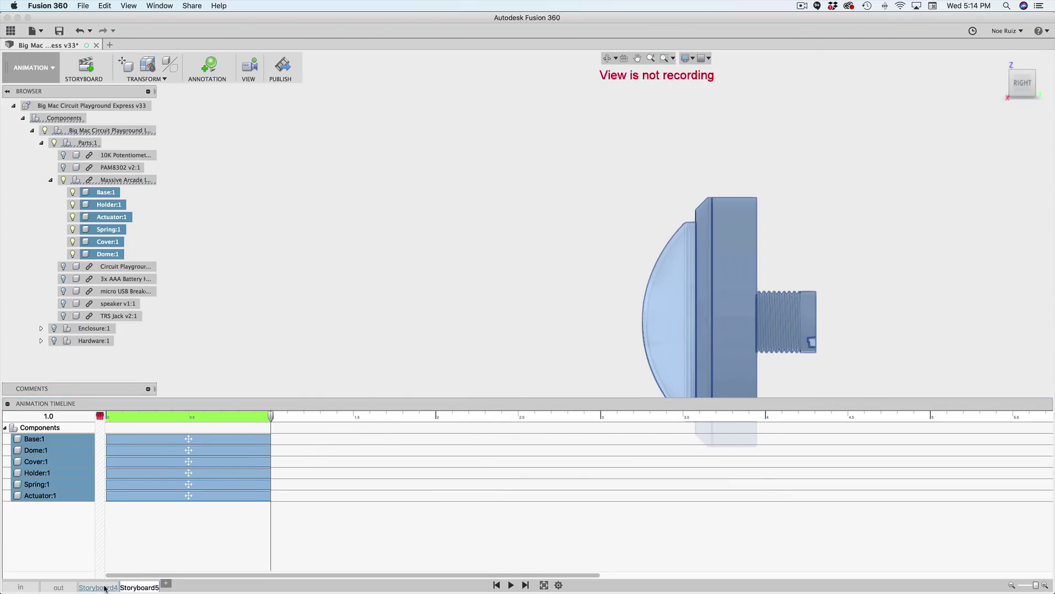
click(140, 587)
click(111, 588)
click(123, 587)
click(116, 588)
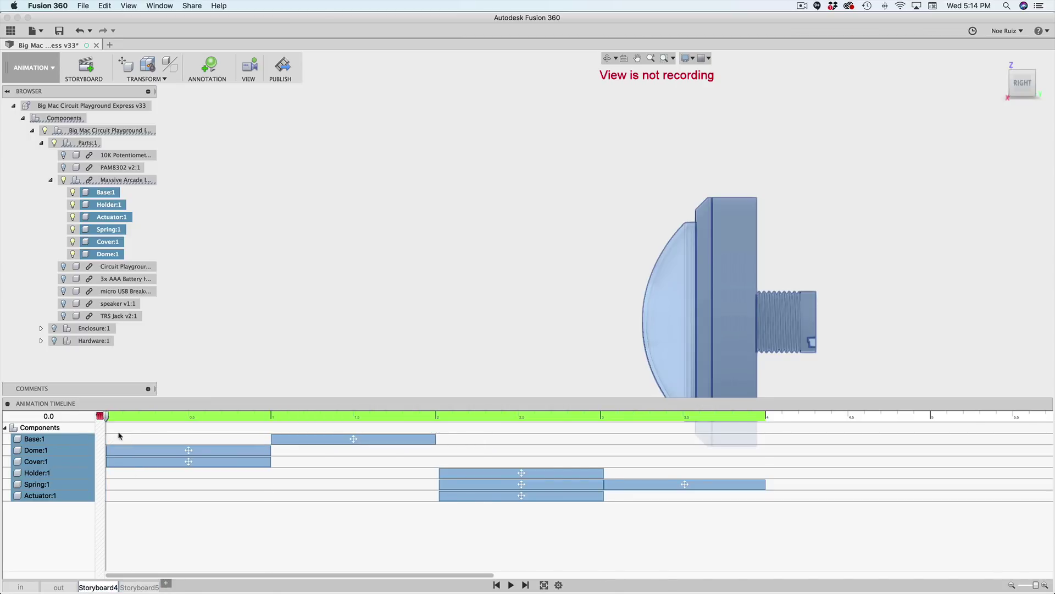
Play Storyboard4's explosion animation, view it from the home orientation and place the playhead at 4 seconds.
click(138, 461)
click(141, 448)
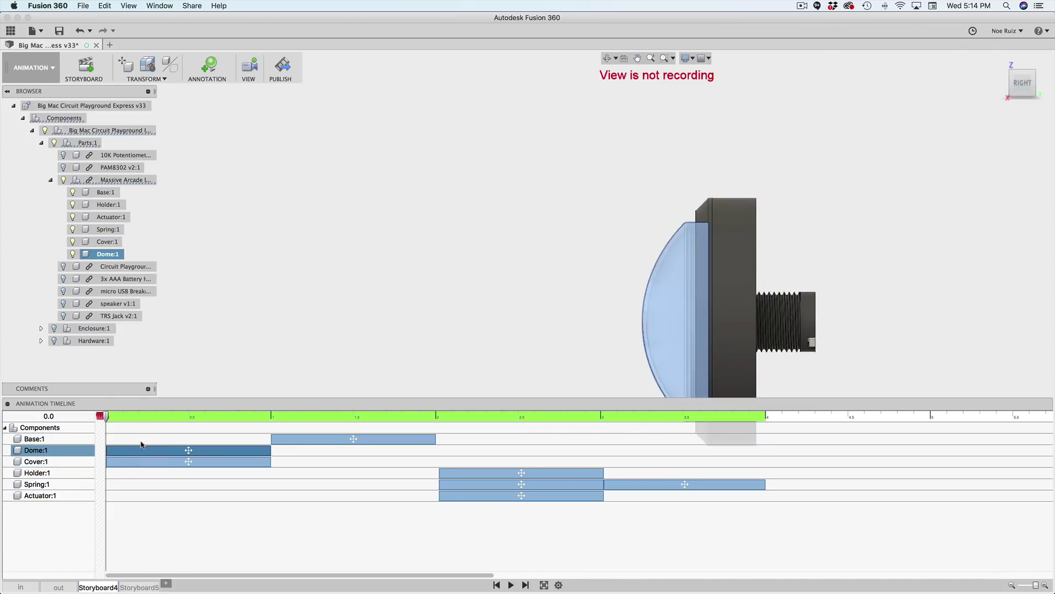
click(234, 274)
key(space)
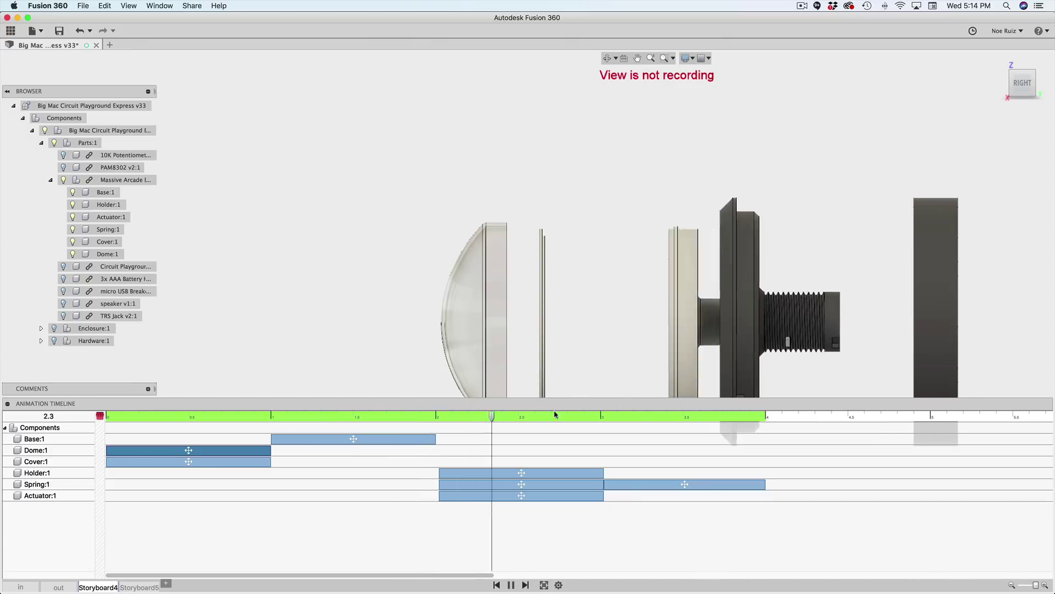
click(1002, 64)
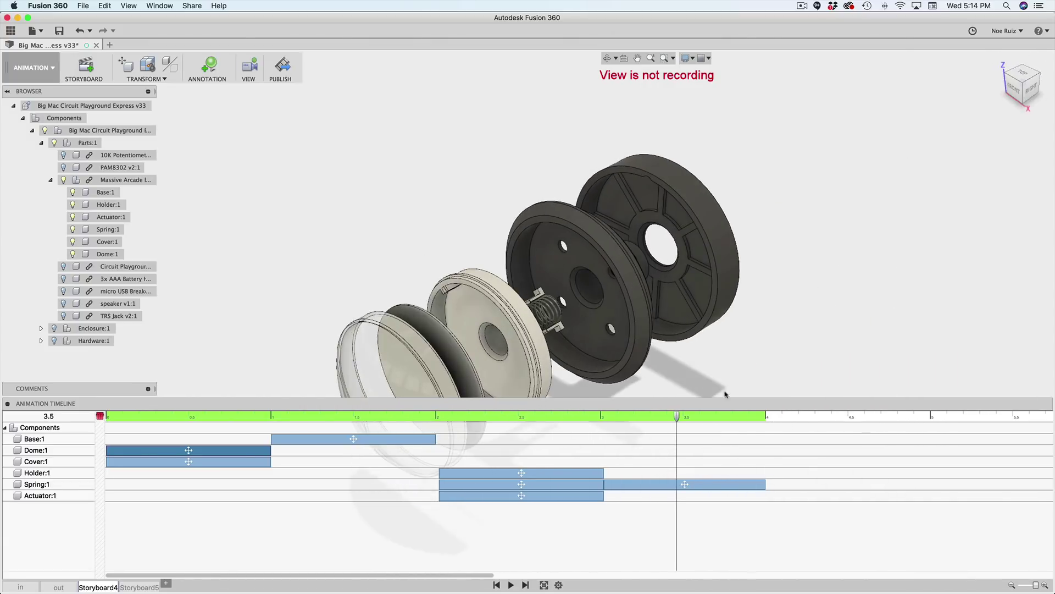
click(766, 418)
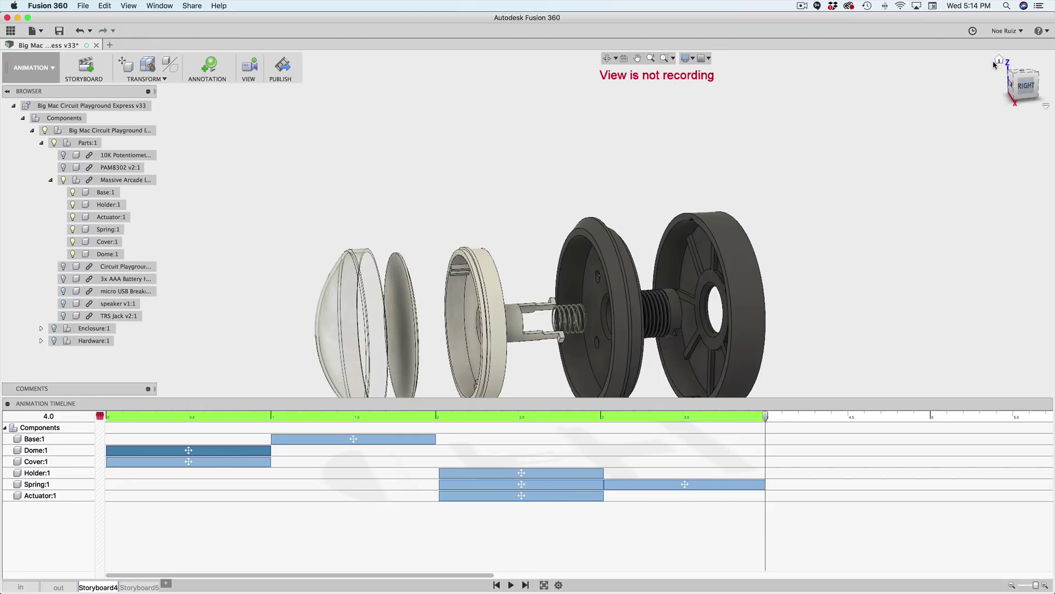
Examine the fully exploded button with the animation timeline collapsed.
click(999, 60)
click(22, 439)
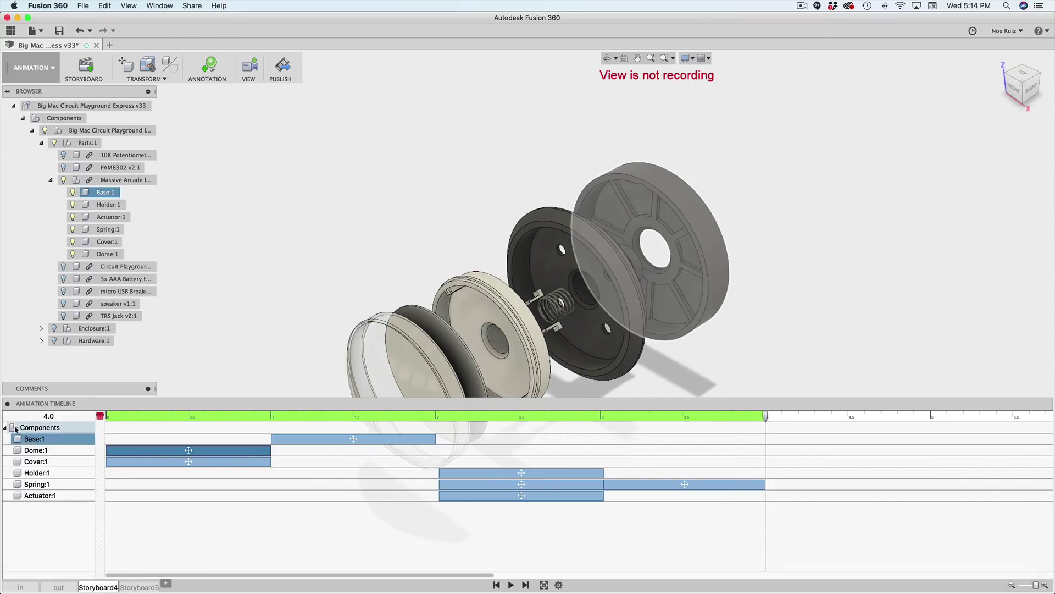
click(16, 428)
click(7, 403)
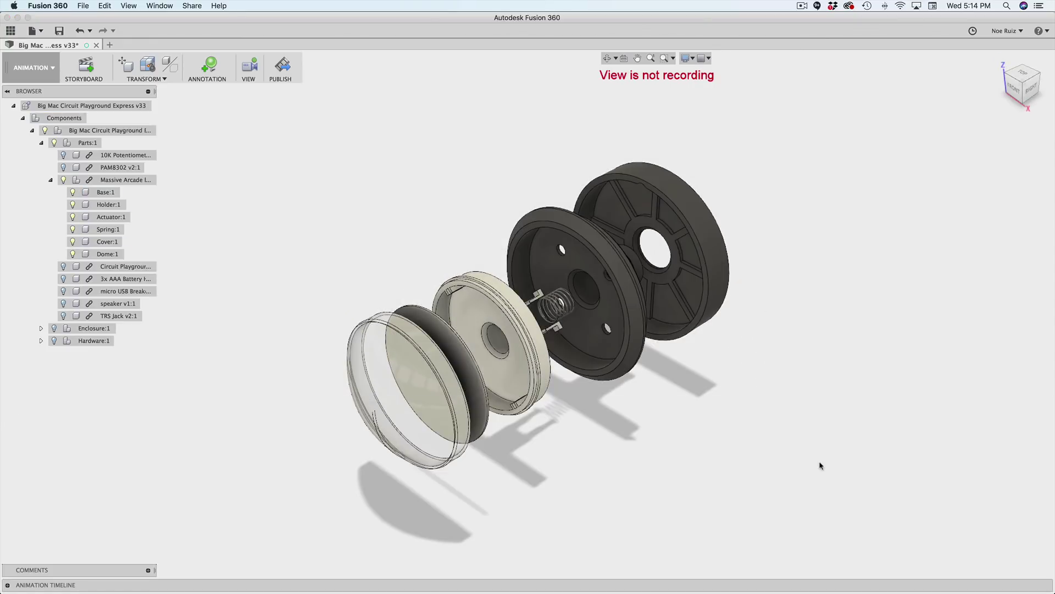
click(1030, 96)
shift+middle_drag(502, 198, 528, 222)
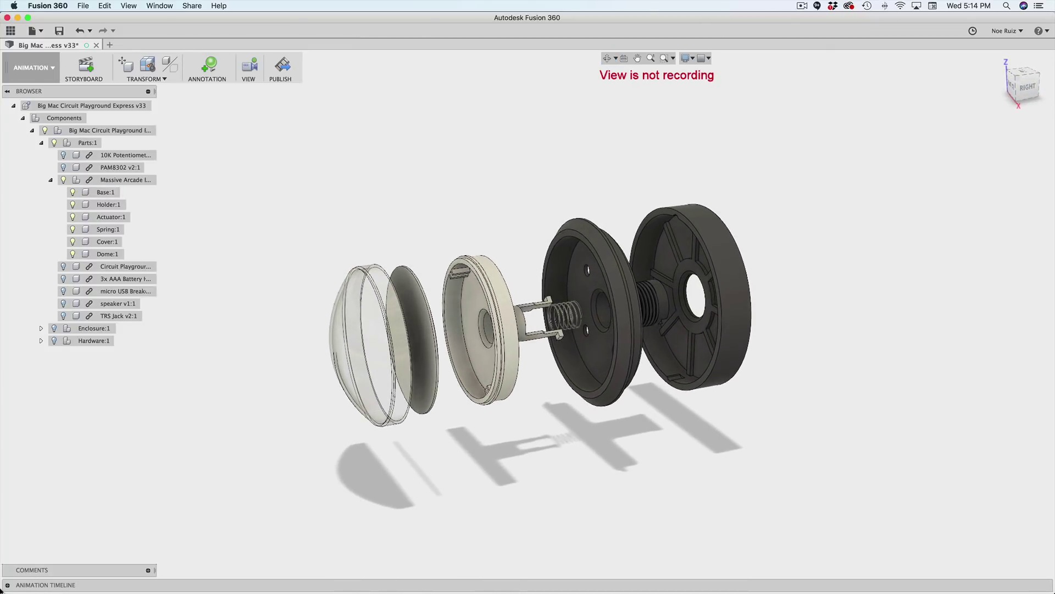
Reopen the animation timeline and play back Storyboard4 and Storyboard5 to review the explosion and reassembly.
click(8, 587)
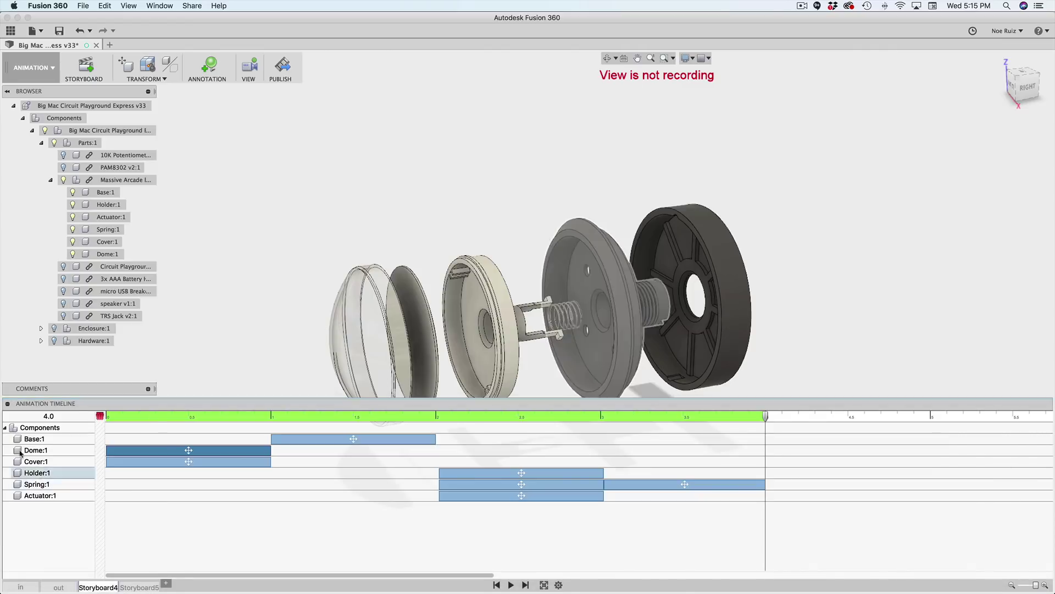
key(space)
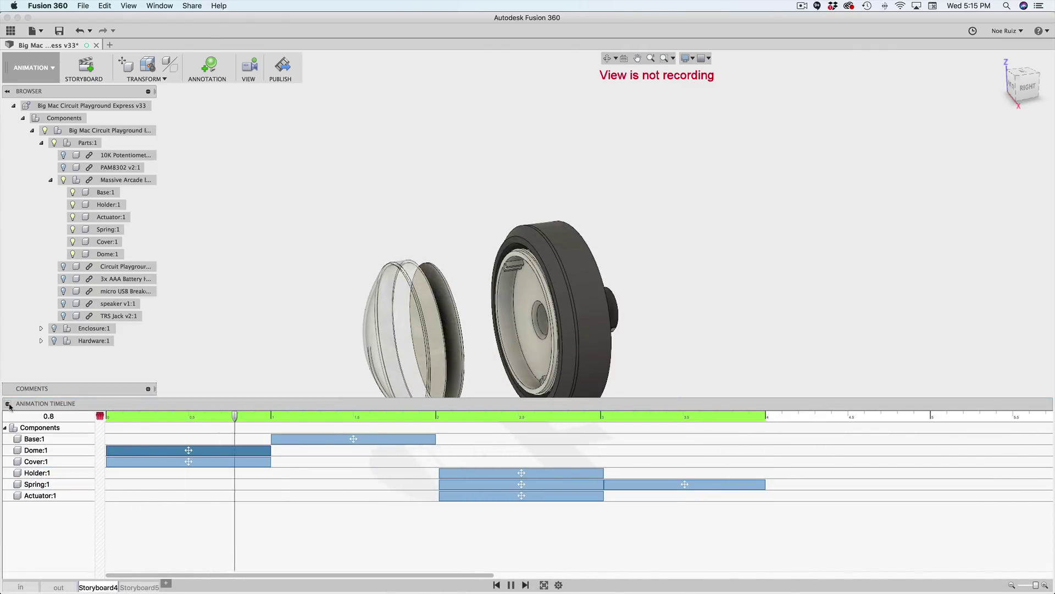
click(126, 587)
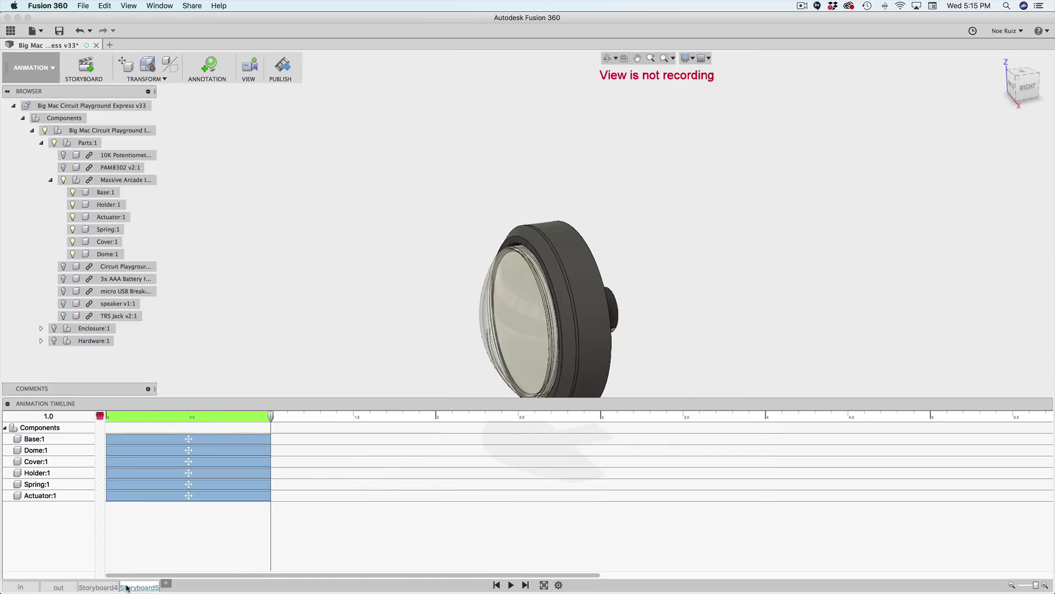
click(108, 418)
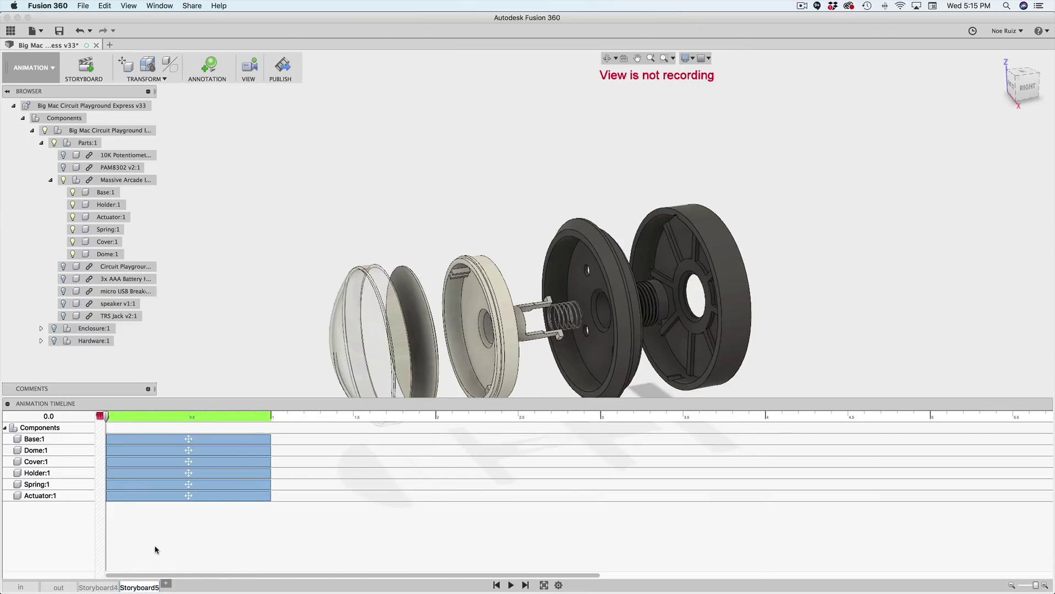
click(99, 587)
click(140, 587)
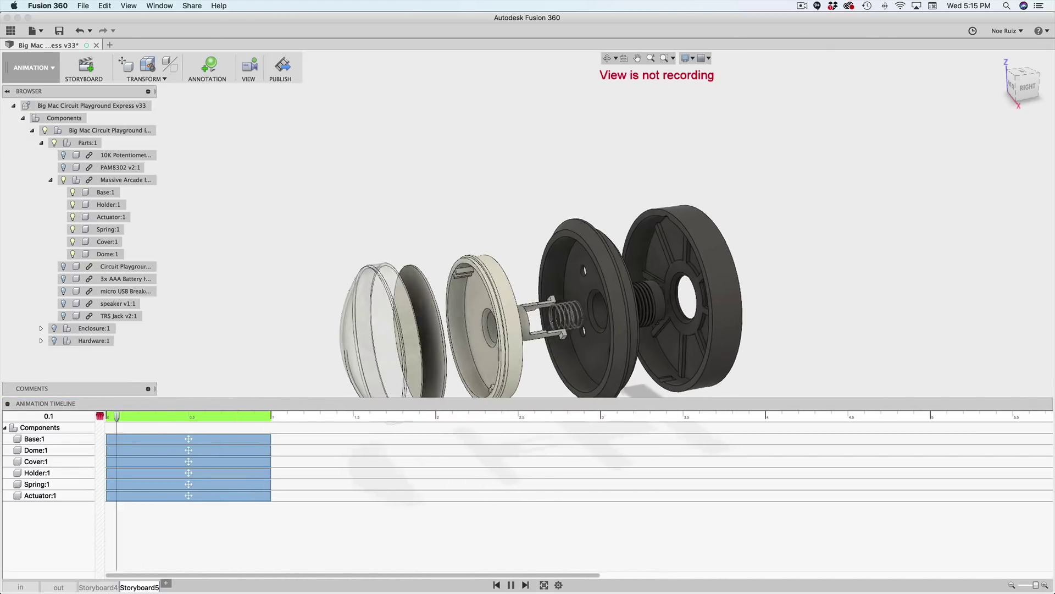
click(105, 588)
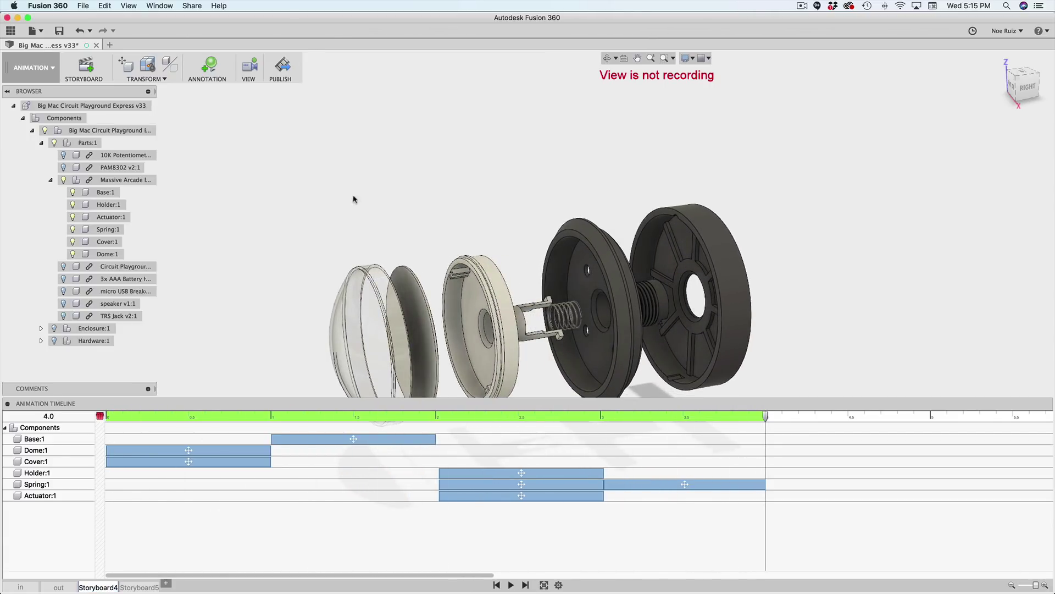
Review the video publishing options for scope and resolution, leaving All Storyboards and 1920 x 1080 (16:9), and close them without publishing.
click(285, 83)
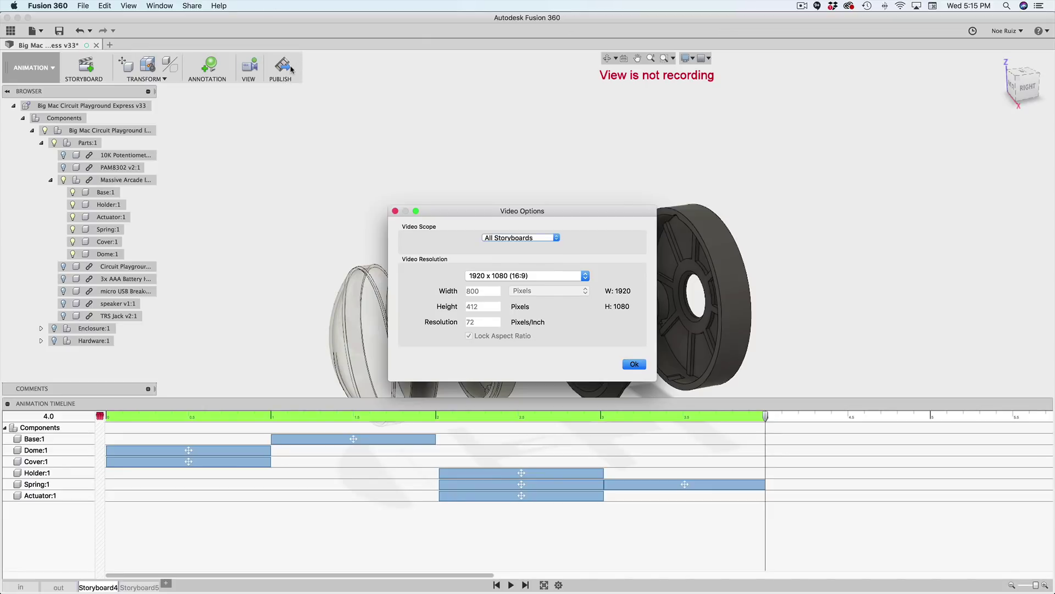
click(511, 241)
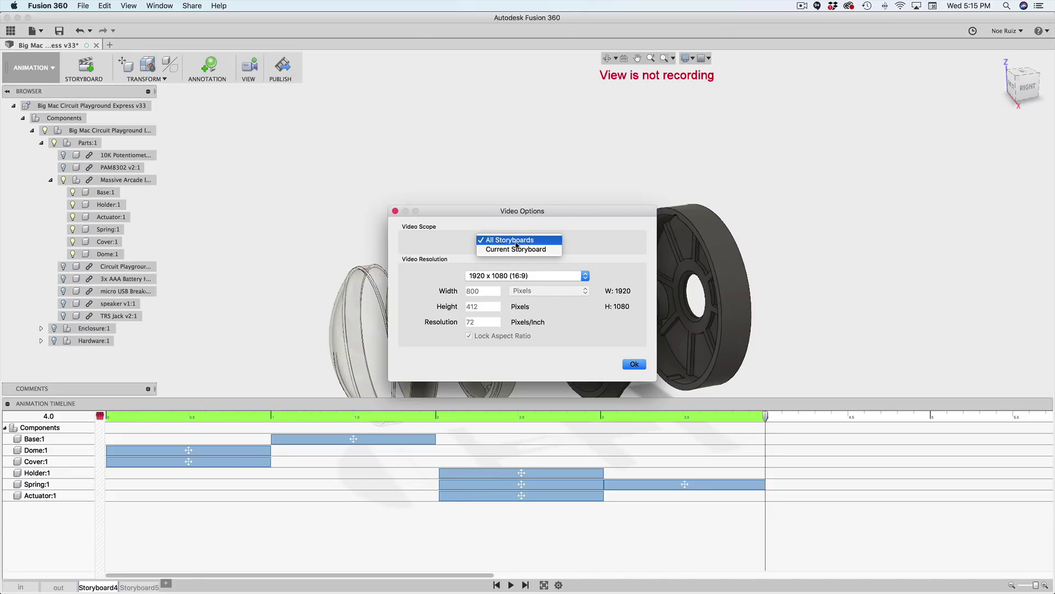
click(483, 241)
click(511, 239)
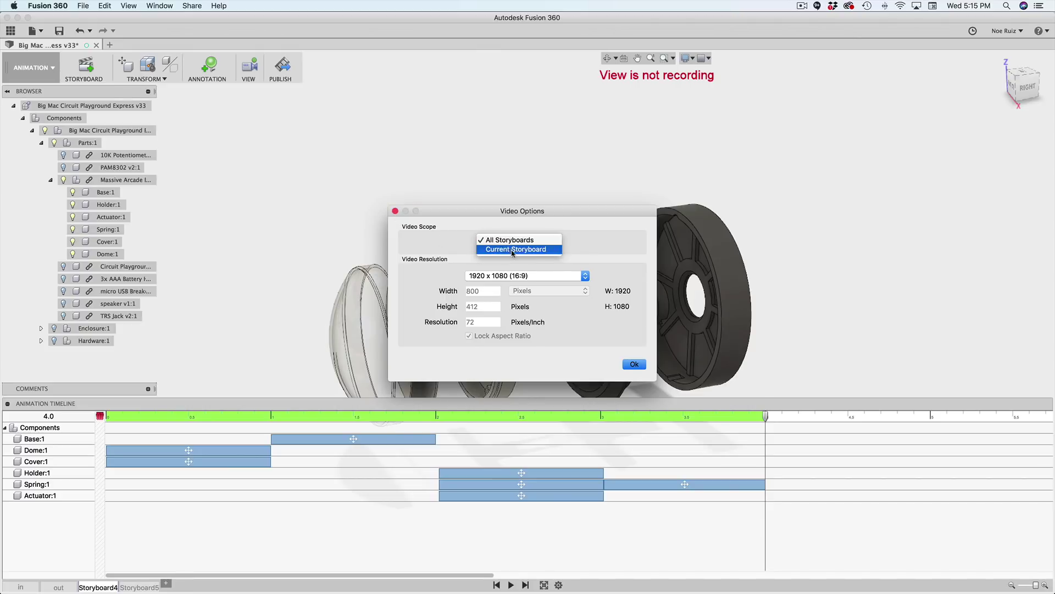
click(467, 248)
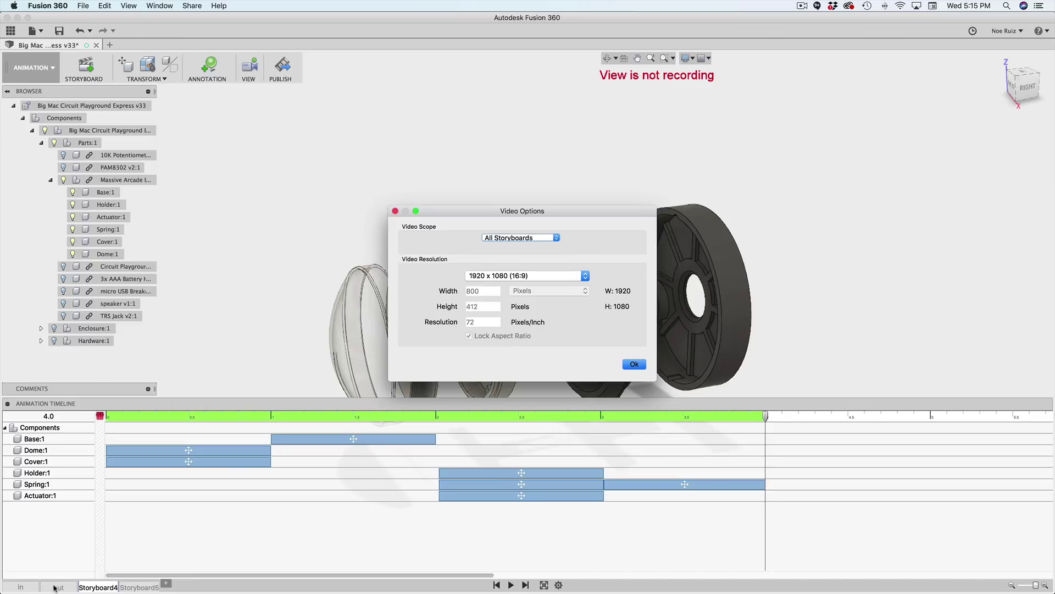
click(483, 276)
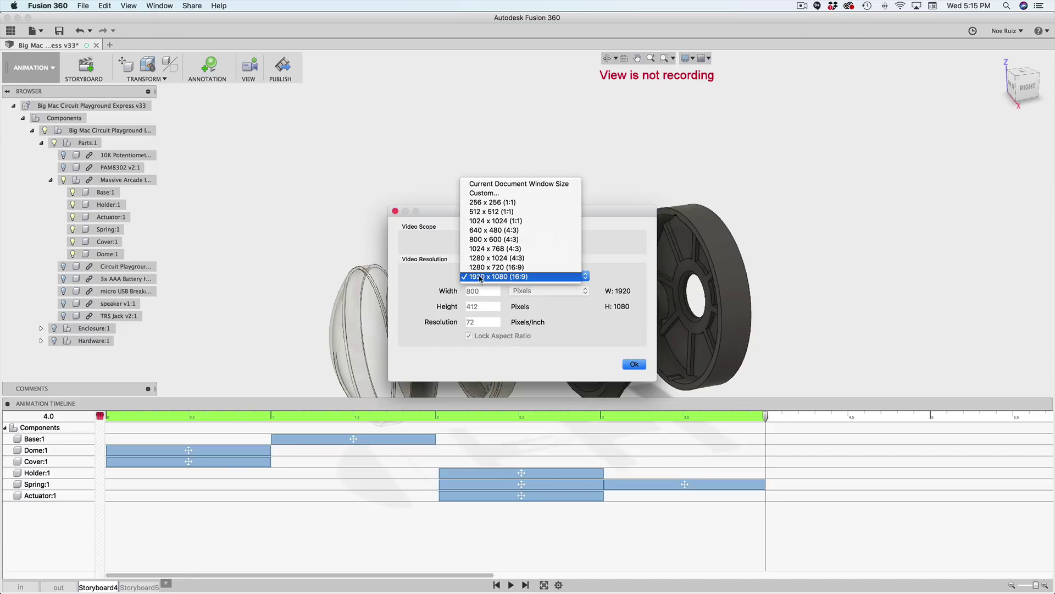
click(526, 277)
click(488, 277)
click(529, 277)
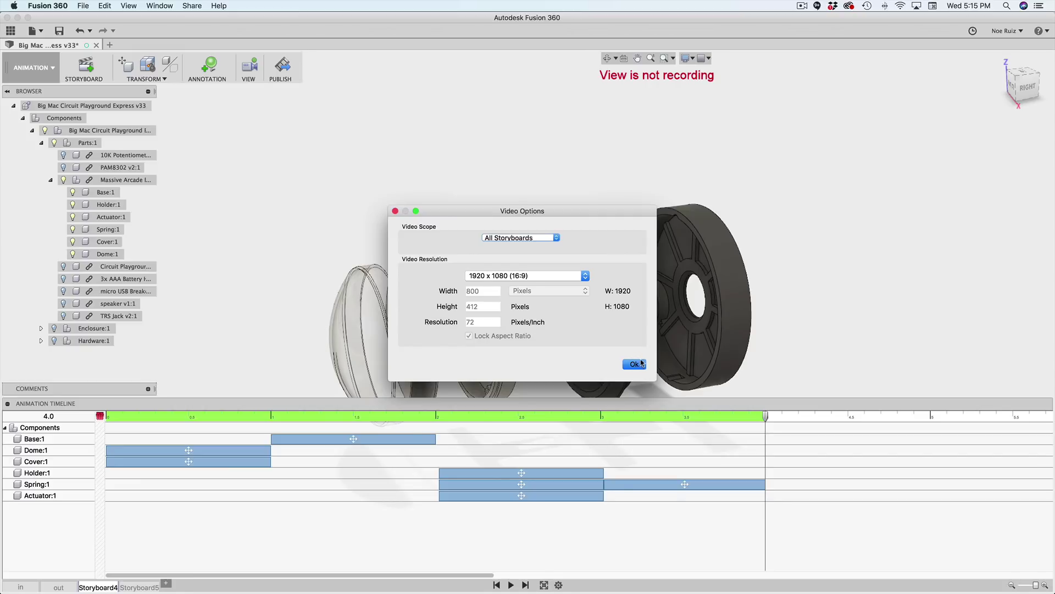
click(395, 211)
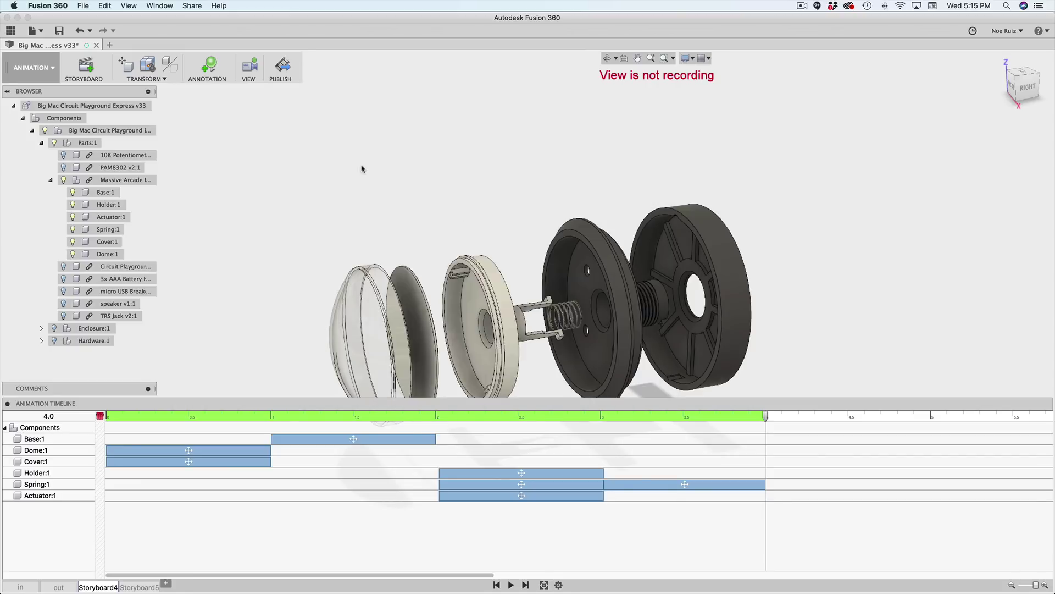
Switch to Finder and preview the rendered video button explode.mp4 in the reference folder.
key(super+Tab)
key(super+Tab)
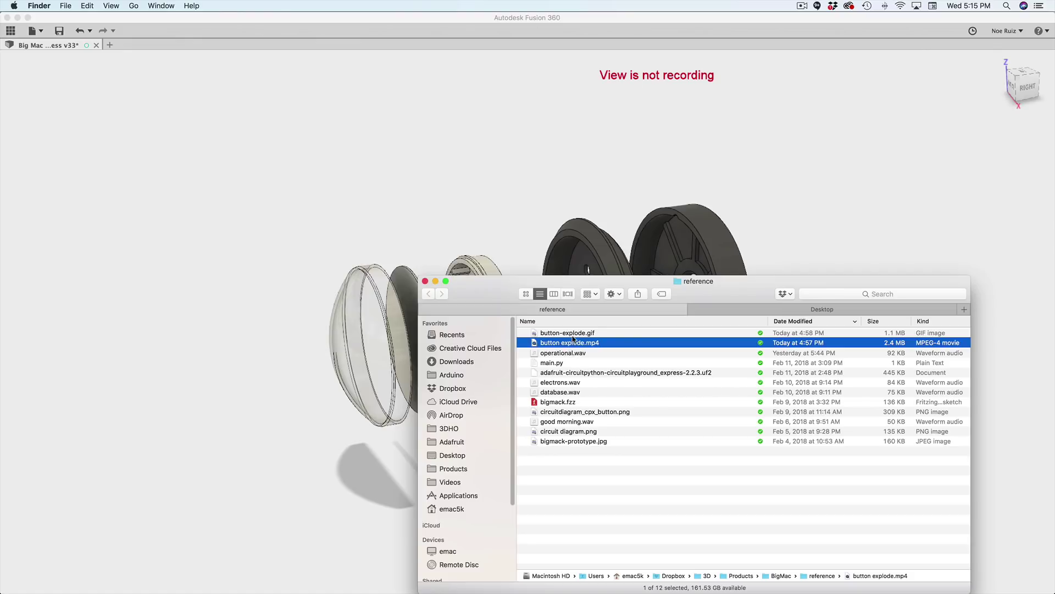
key(space)
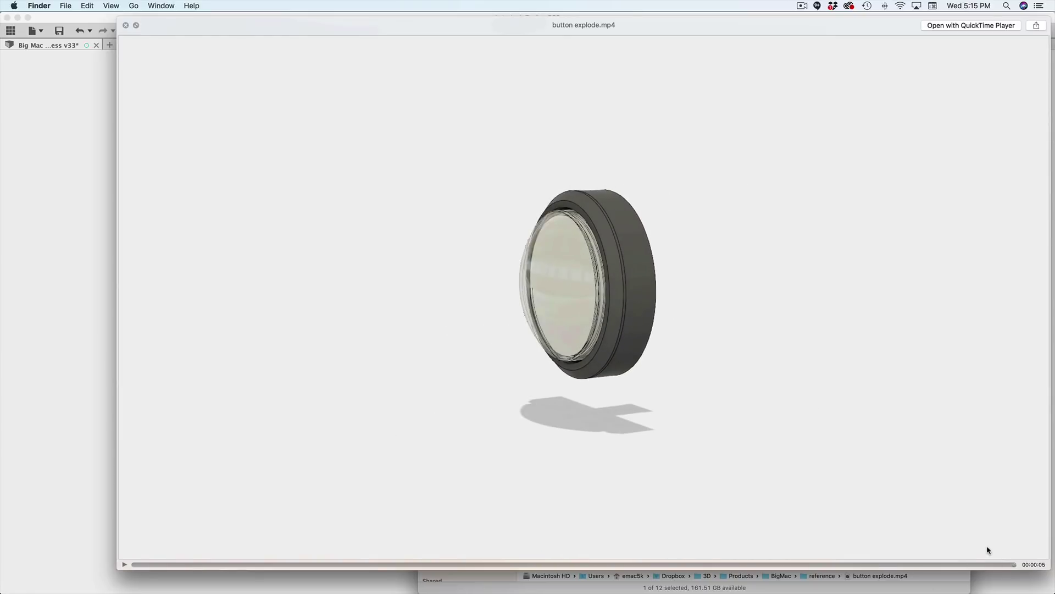
key(space)
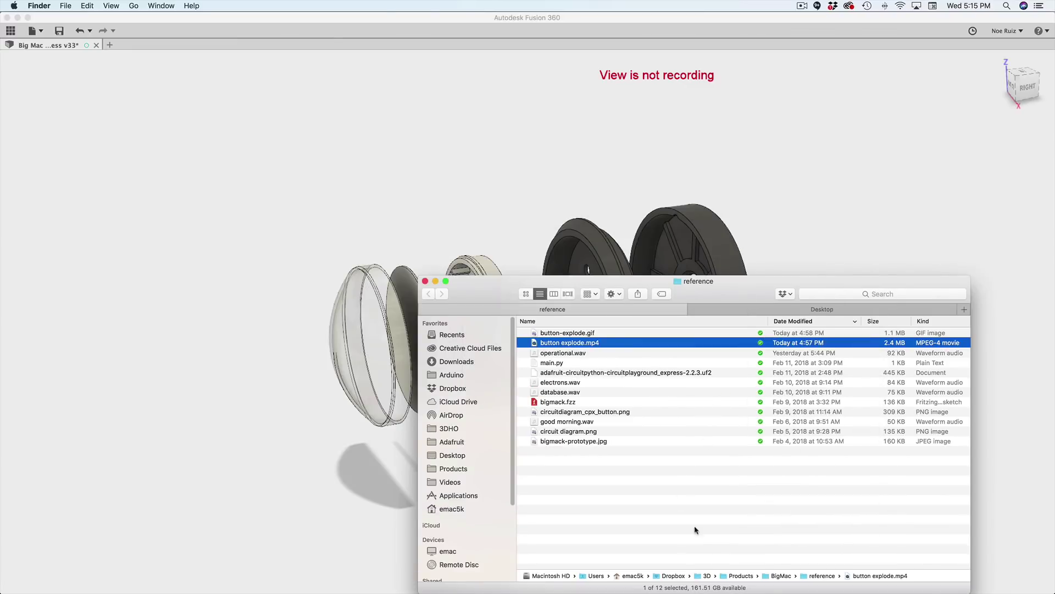
click(698, 530)
click(621, 341)
key(space)
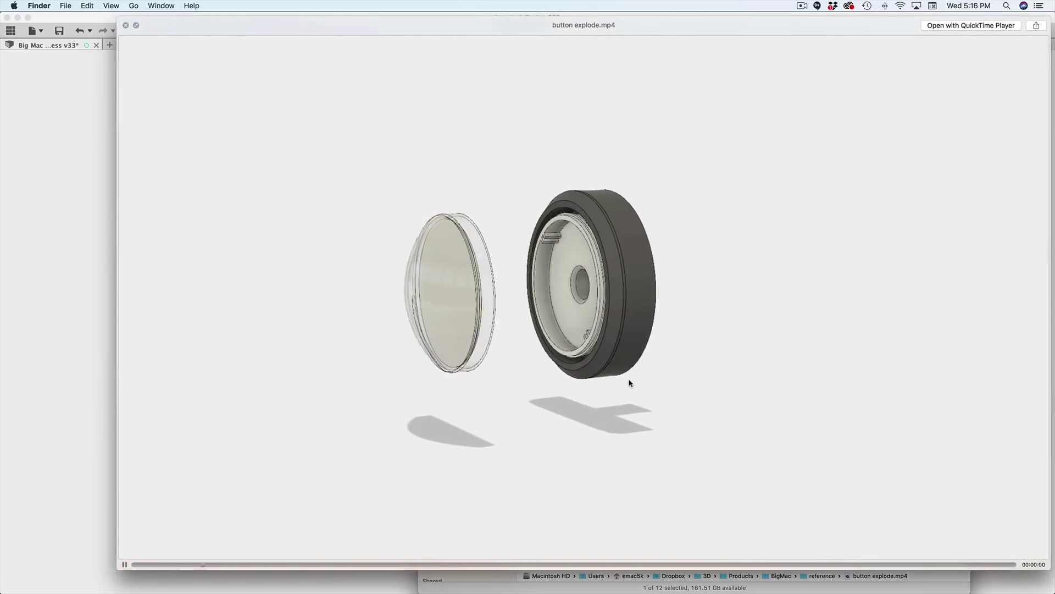
key(space)
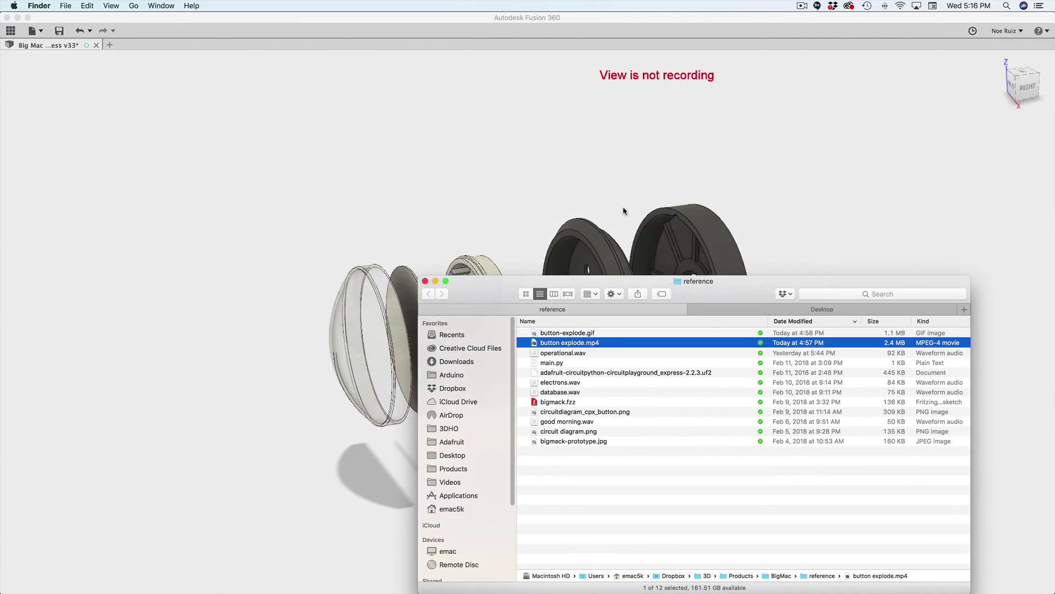
Switch to Photoshop and close the open Untitled-7 document without saving it.
key(super+Tab)
key(super+Tab)
key(super+Tab)
key(super+Tab)
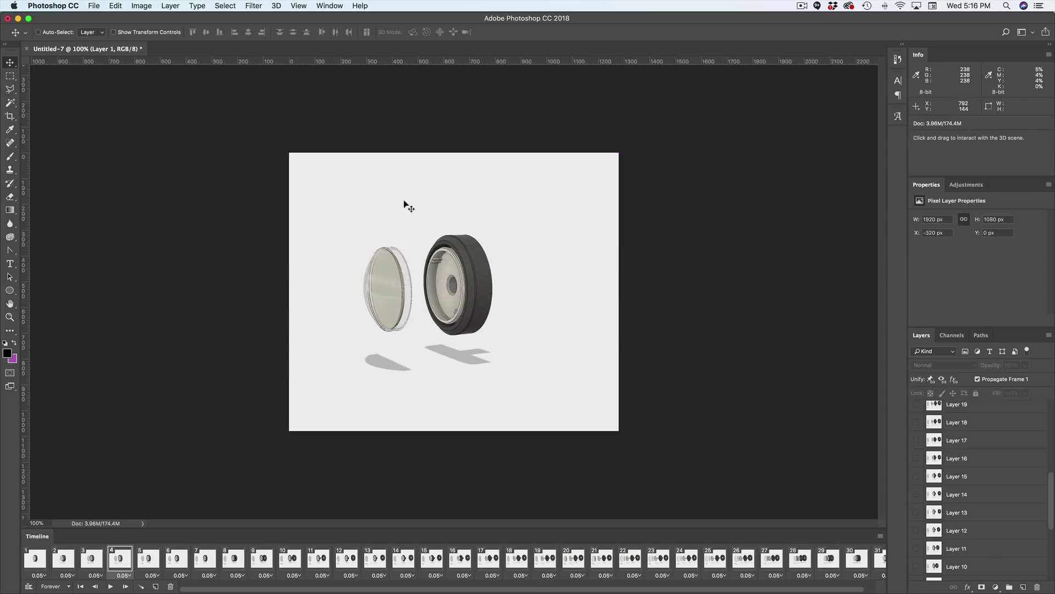
key(super+w)
key(super+d)
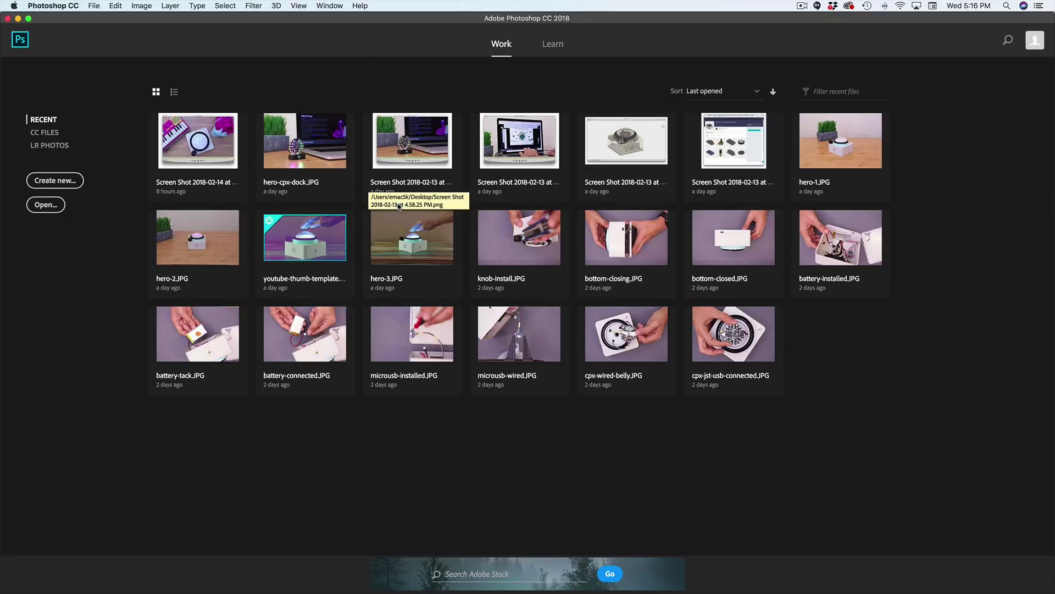
Start importing button explode.mp4 from the reference folder as video frames to layers.
click(94, 6)
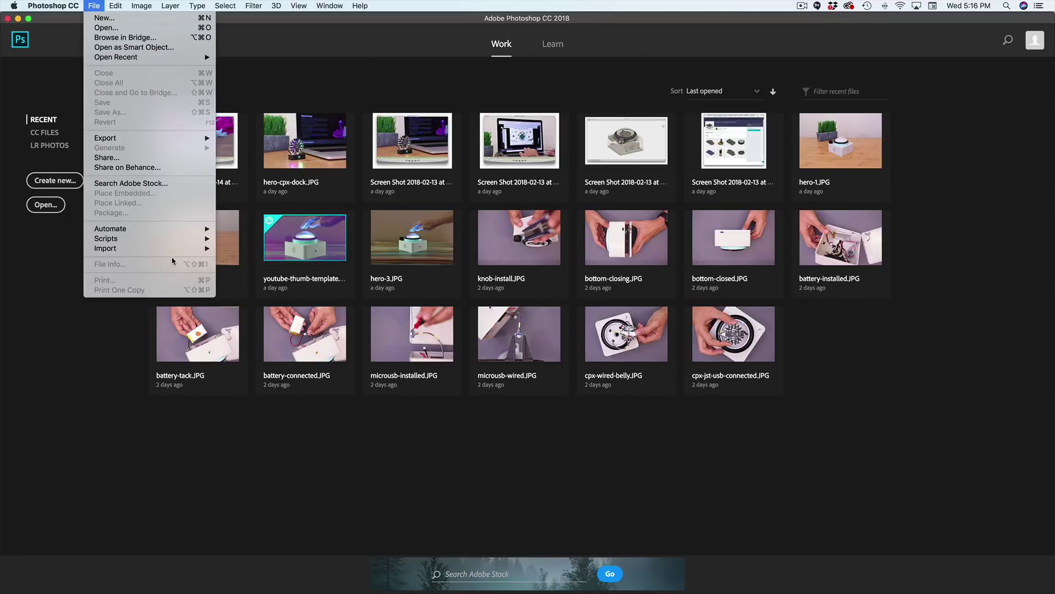
mouse_move(189, 254)
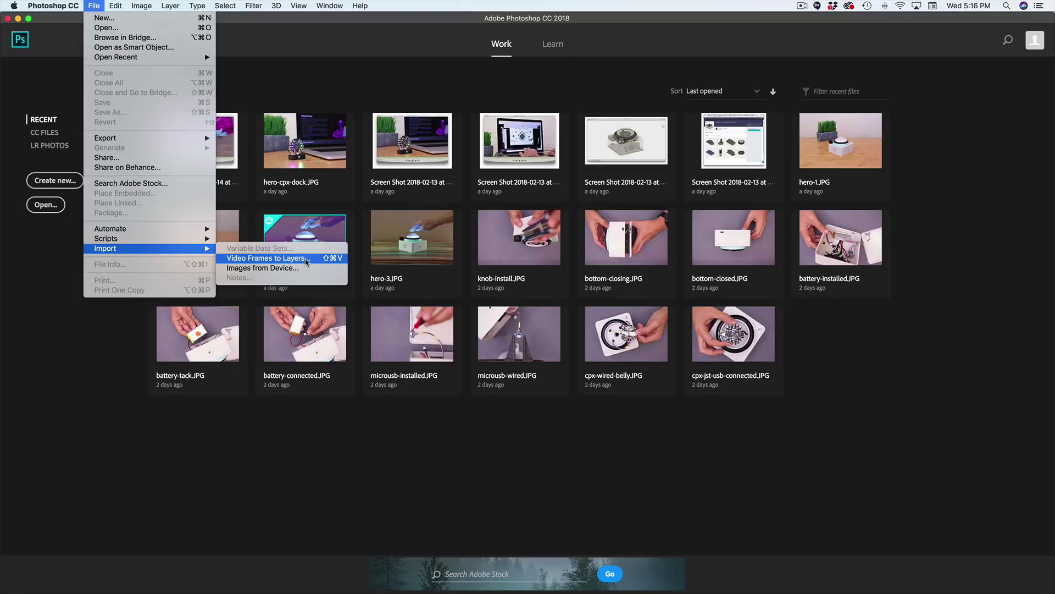
click(291, 259)
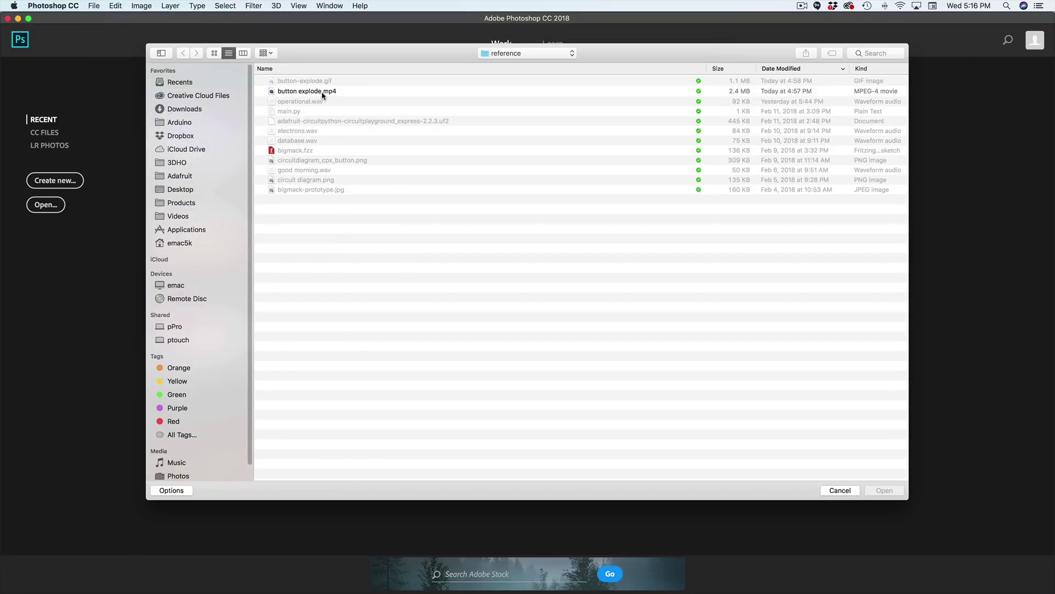
click(324, 91)
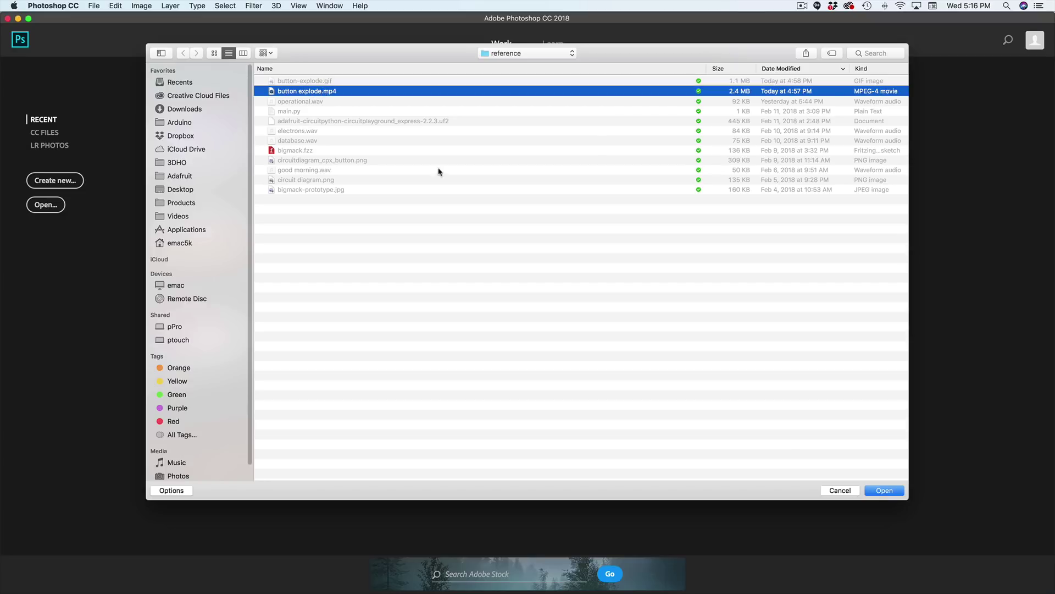
click(892, 490)
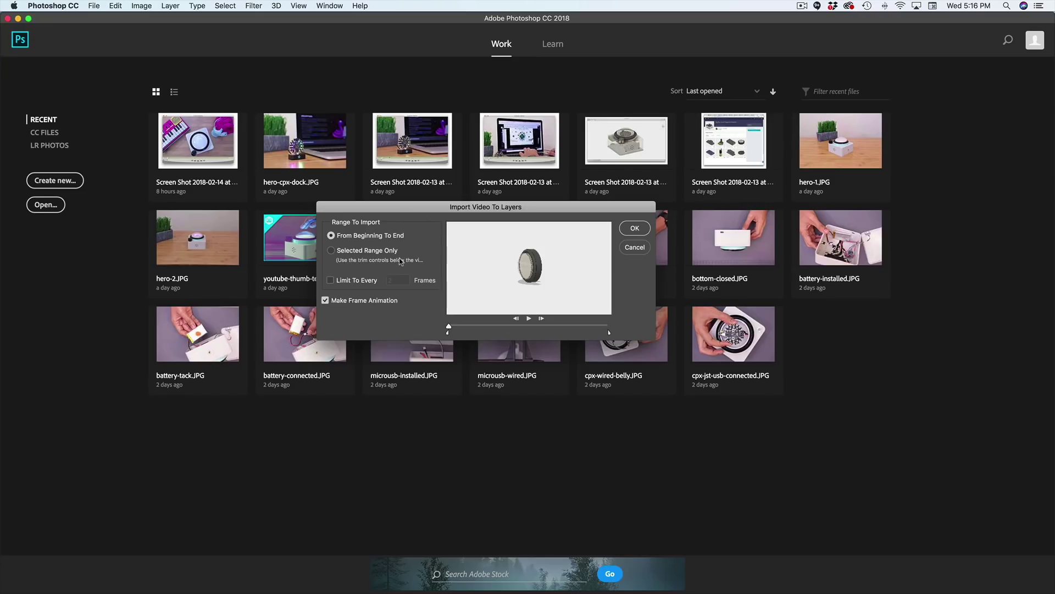
drag(430, 206, 421, 215)
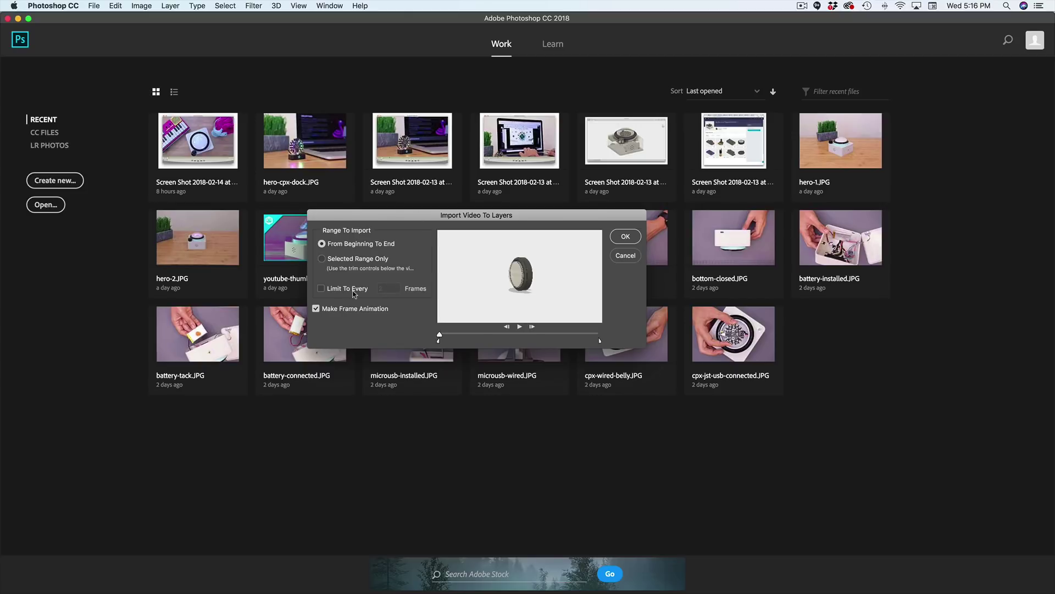
Calculate 5*30 in Spotlight to work out the frame count of the video.
key(super+space)
text(5*)
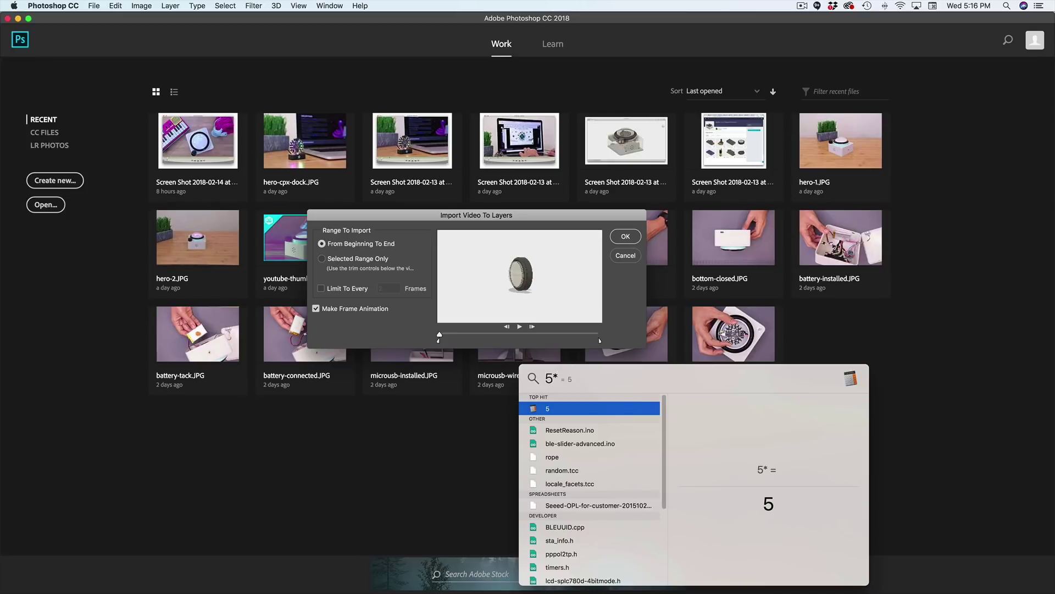
text(30)
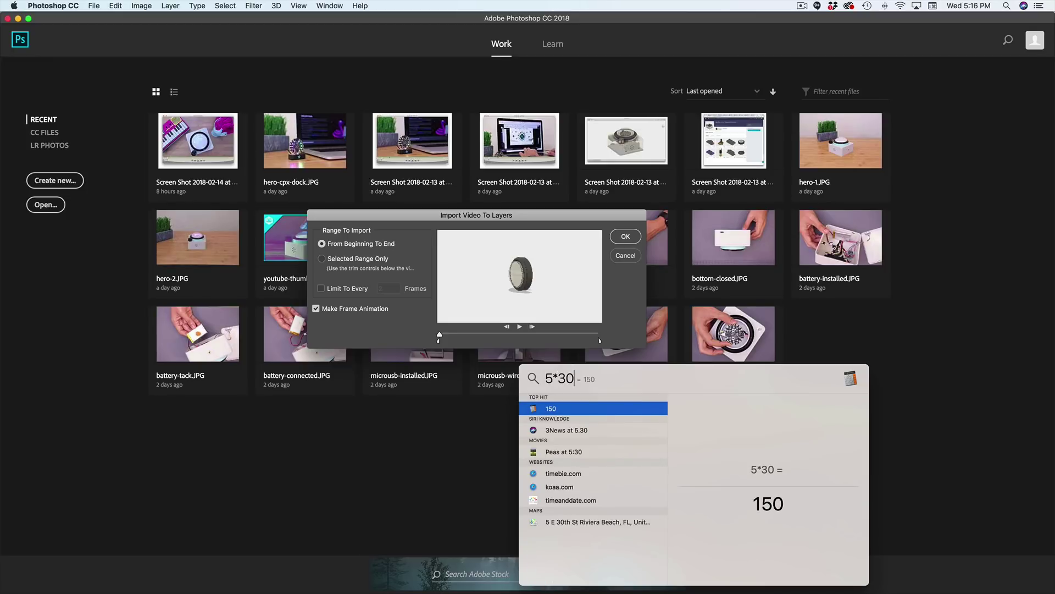
key(Escape)
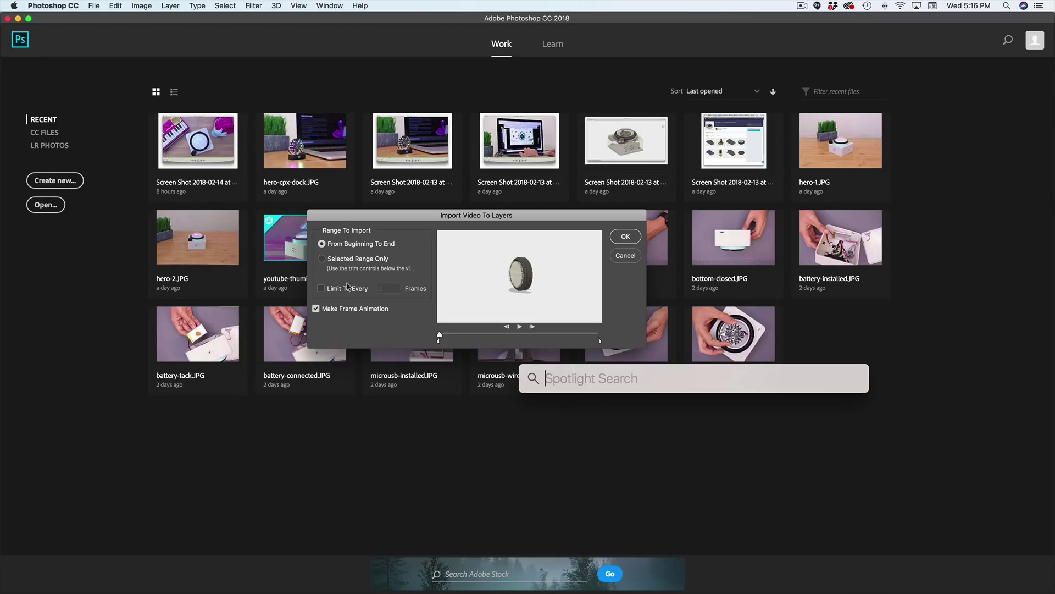
key(Escape)
Import the video from beginning to end as a frame animation, limited to every 4 frames.
click(321, 289)
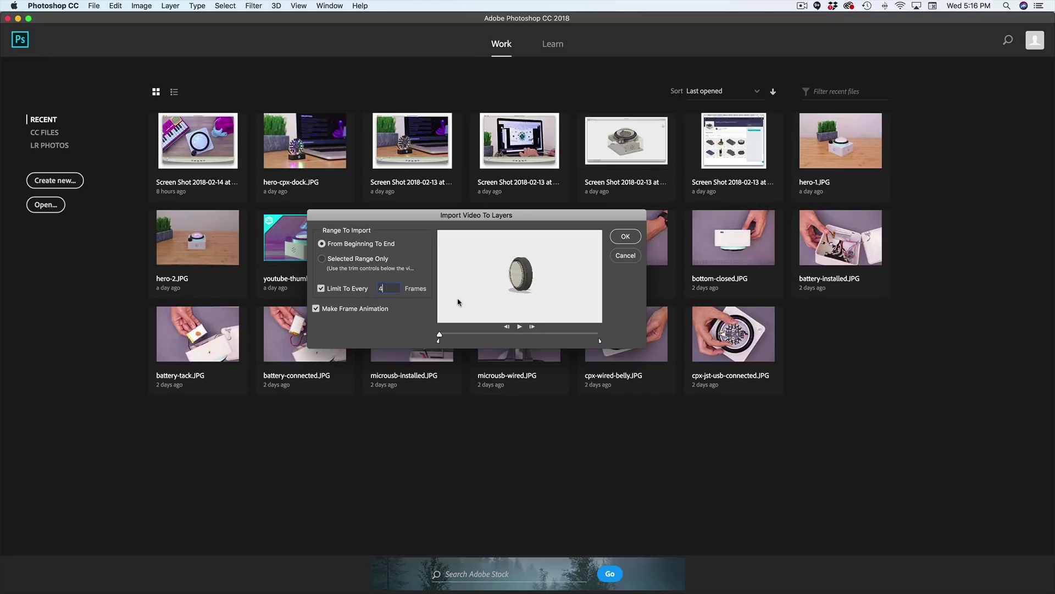
mouse_move(440, 335)
mouse_down()
mouse_move(504, 333)
mouse_move(458, 334)
mouse_up()
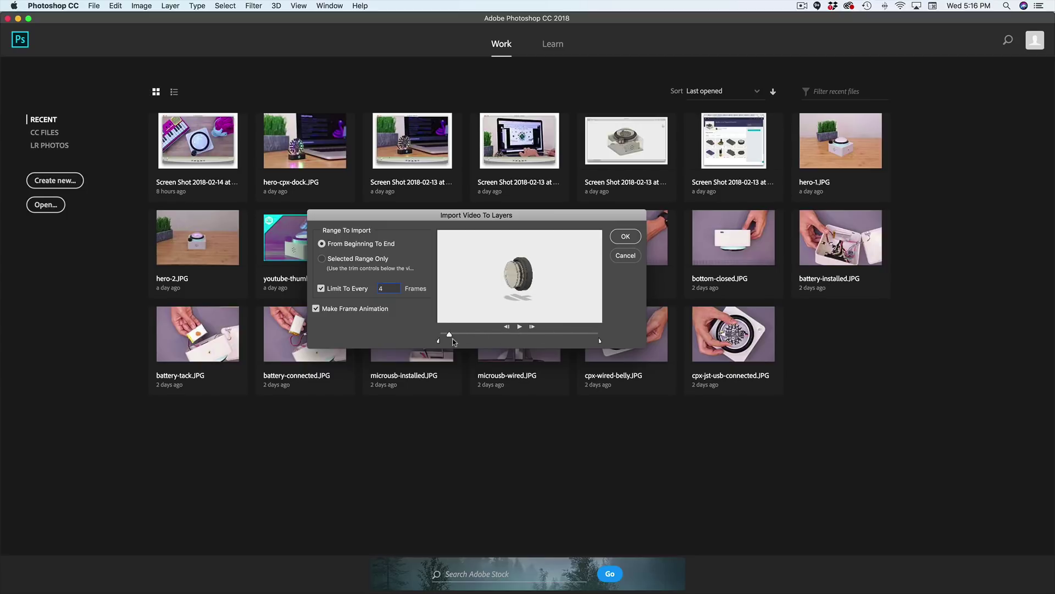
click(438, 341)
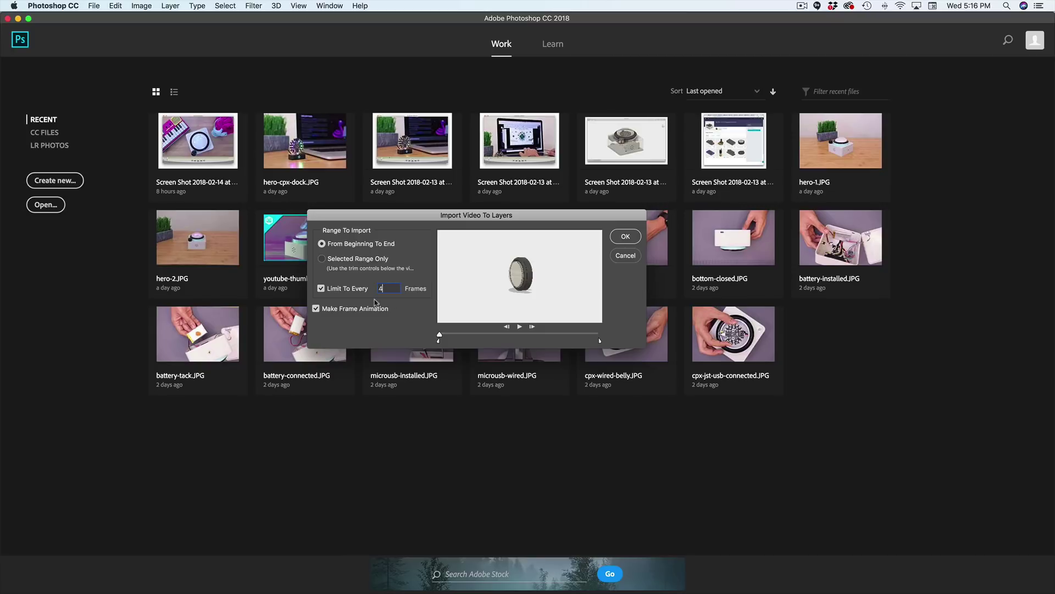
click(627, 236)
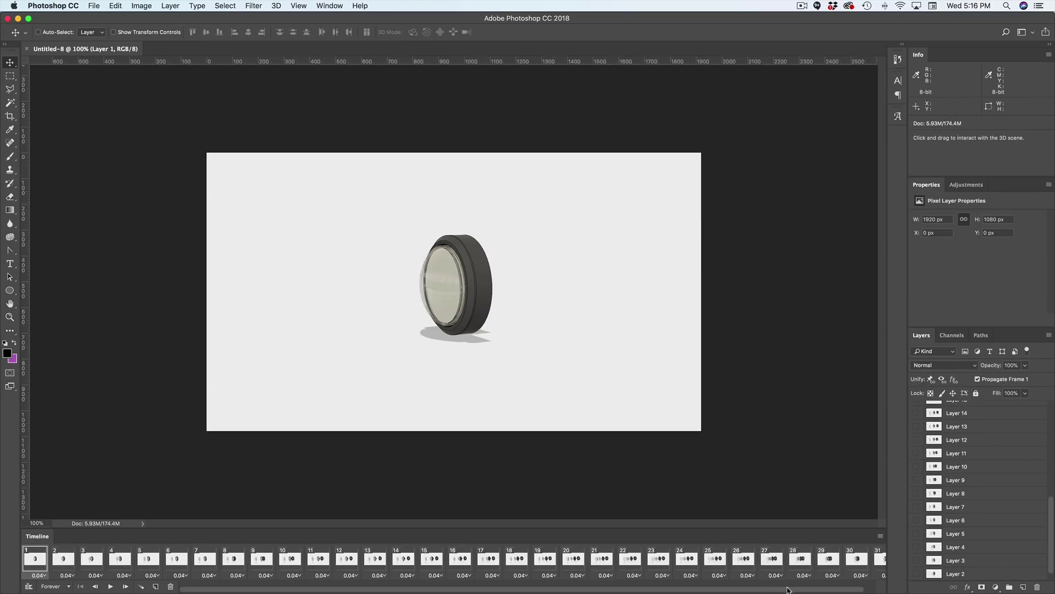
Select all frames of the animation and set their delay to 0.05 seconds.
drag(787, 590, 519, 590)
drag(704, 588, 921, 582)
shift+click(872, 566)
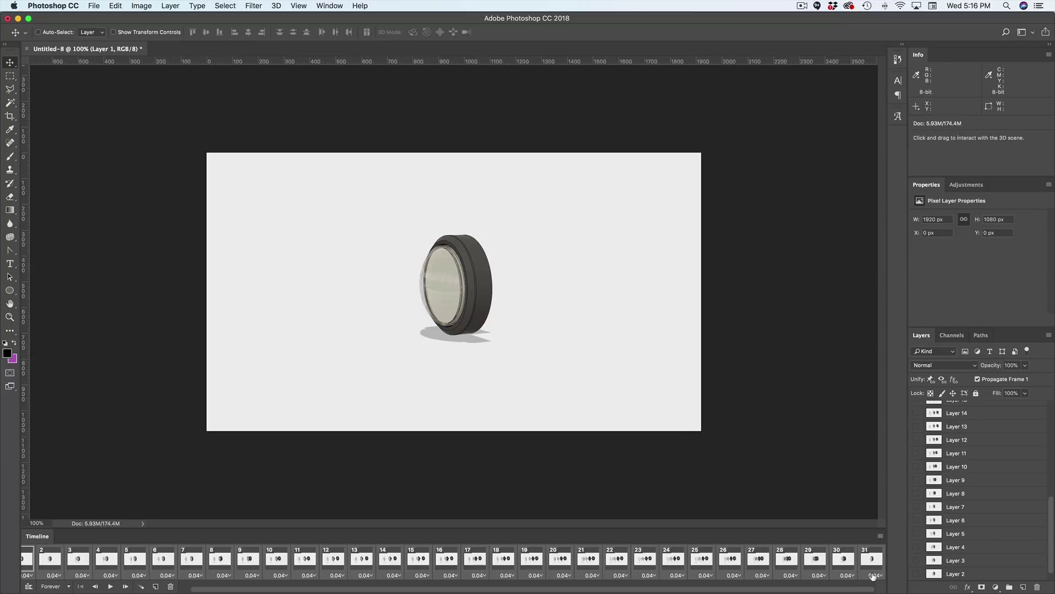
click(873, 576)
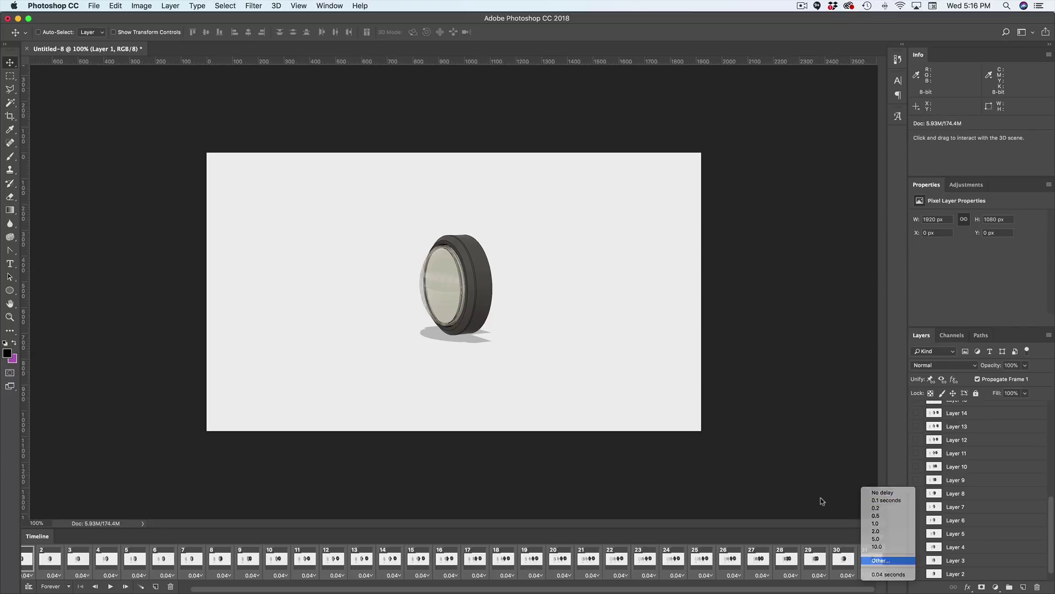
key(Return)
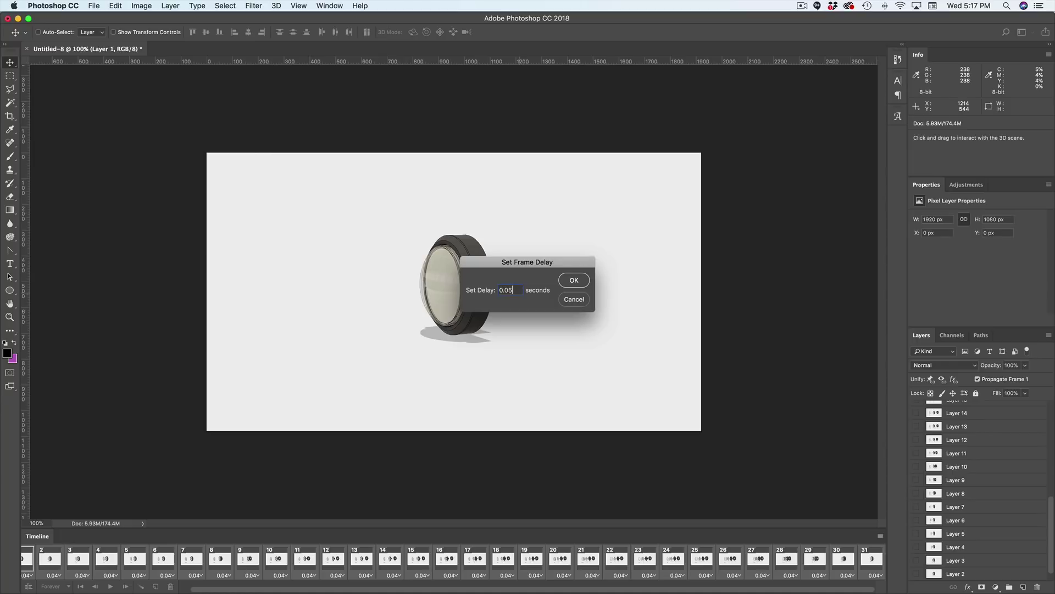
text(0.05)
key(Return)
Play back the frame animation from the first frame to check its speed and framing.
click(49, 561)
click(31, 561)
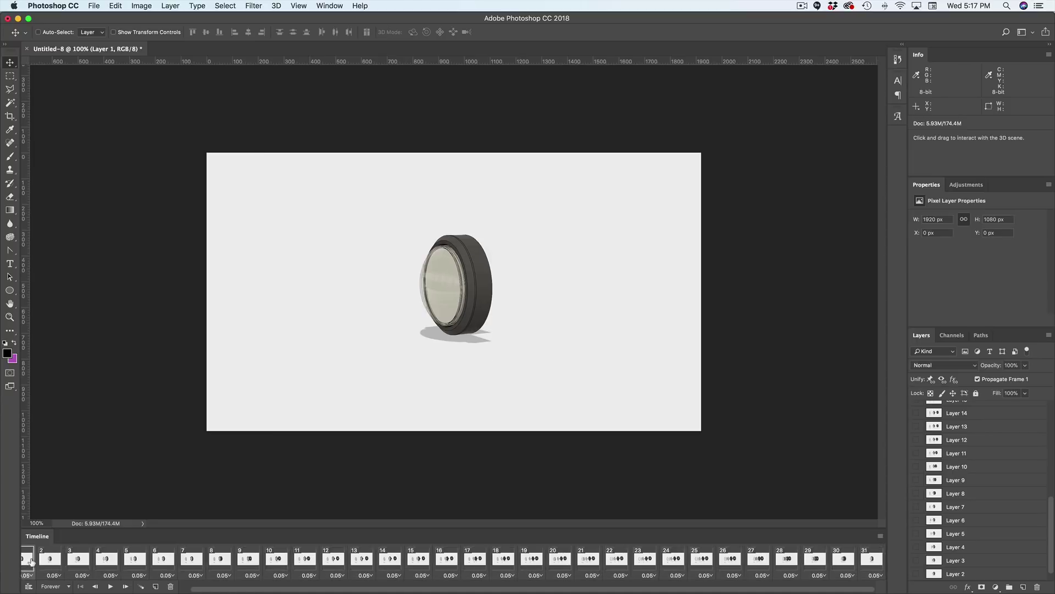
key(space)
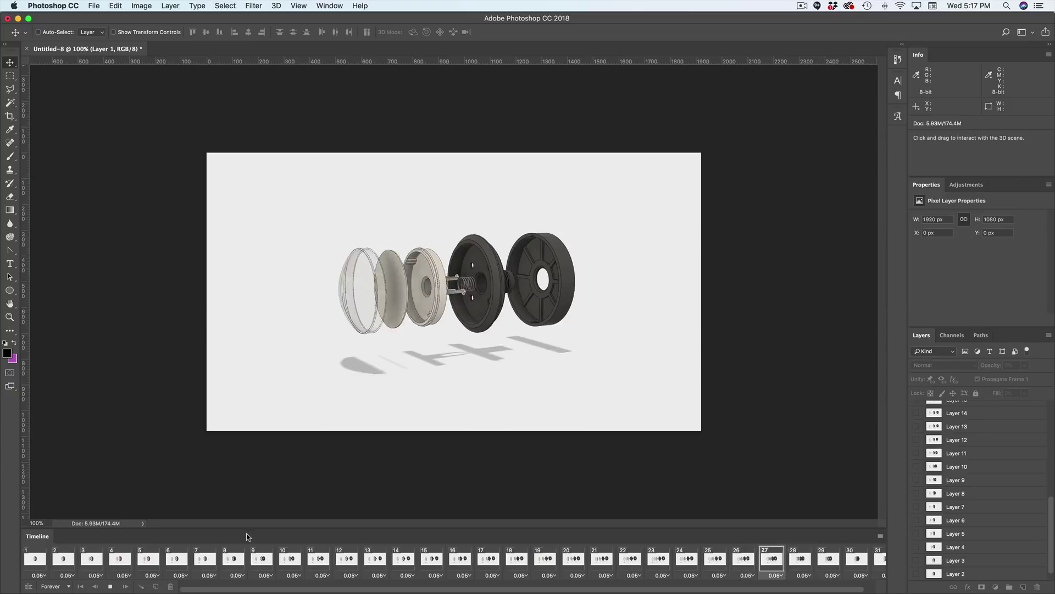
key(space)
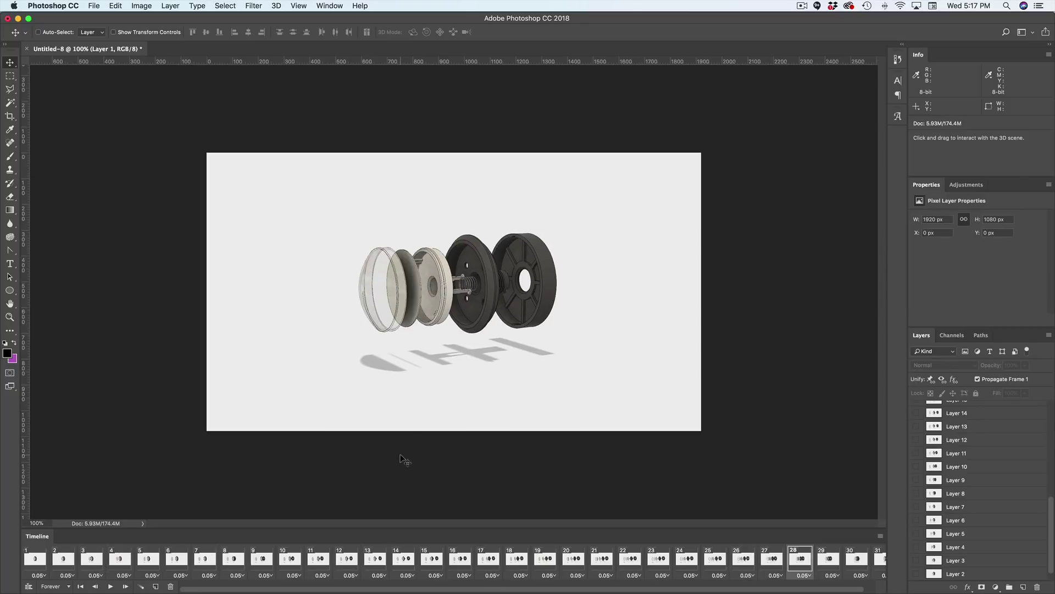
click(44, 560)
key(space)
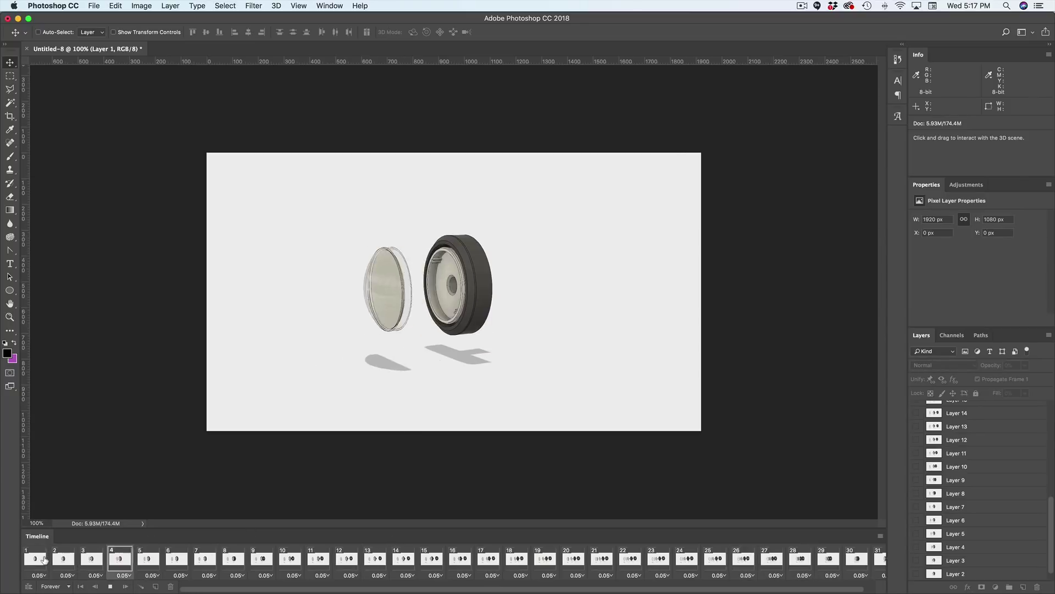
Reduce the canvas width to 1600 pixels, accept the clipping, and play the animation to check the margins.
key(super+alt+c)
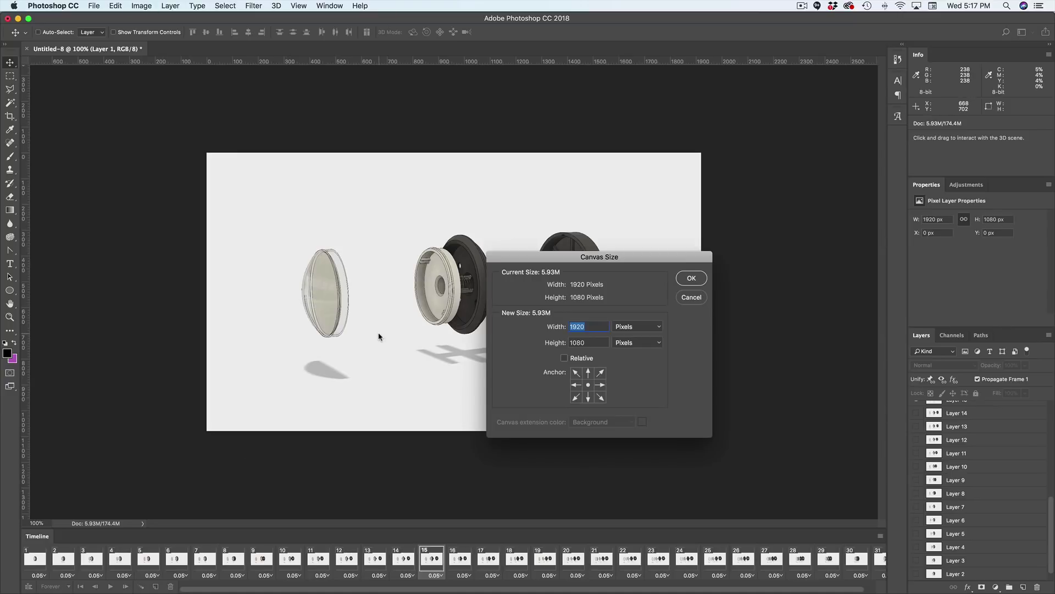
text(1600)
key(Return)
key(Return)
key(space)
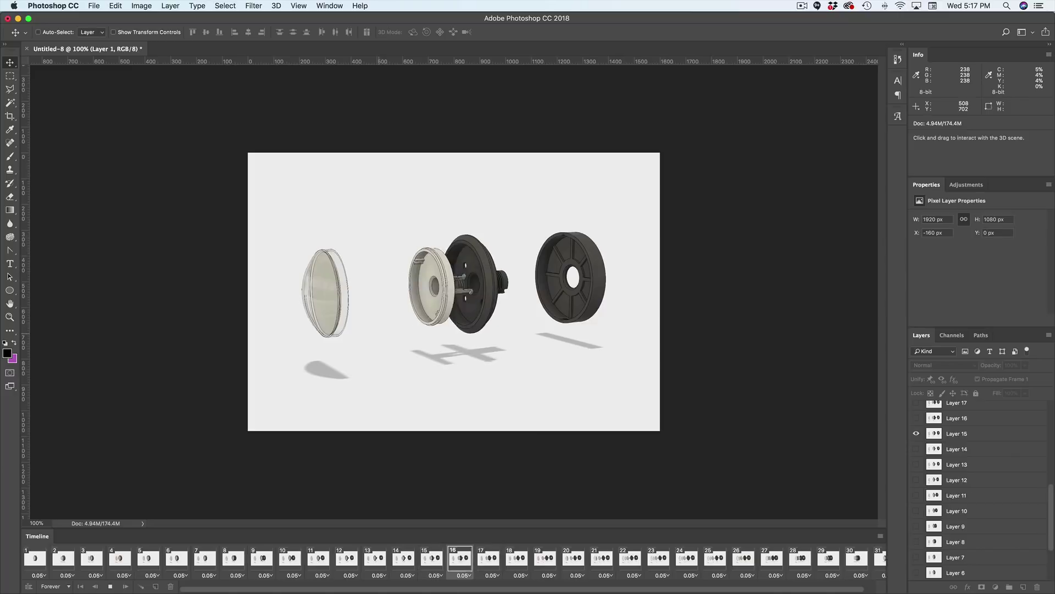
key(space)
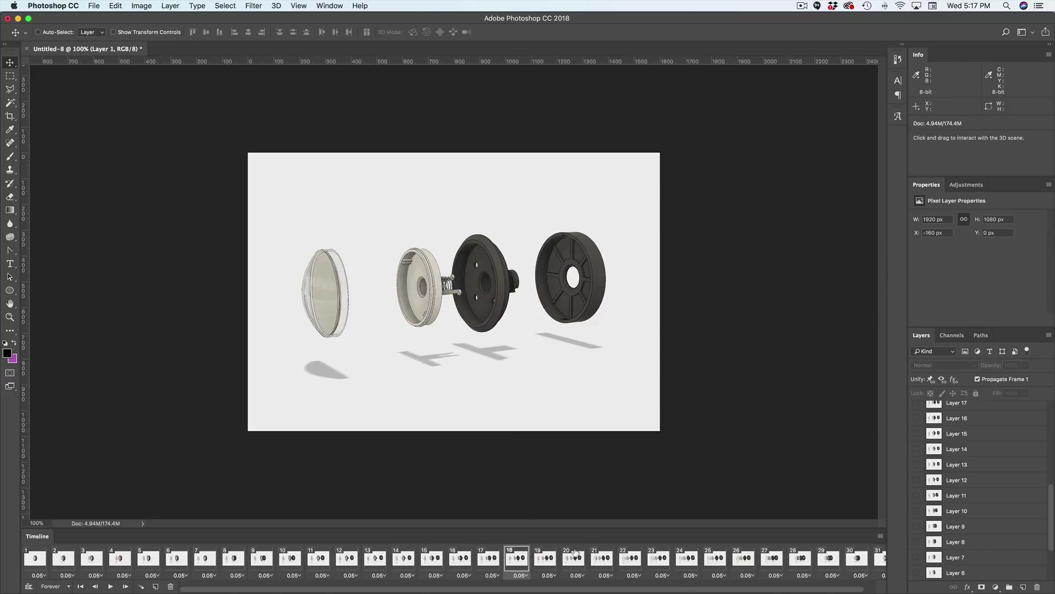
Check the fully exploded frames, reduce the canvas width to 1400 pixels, and replay the animation.
click(598, 558)
click(625, 557)
key(super+alt+c)
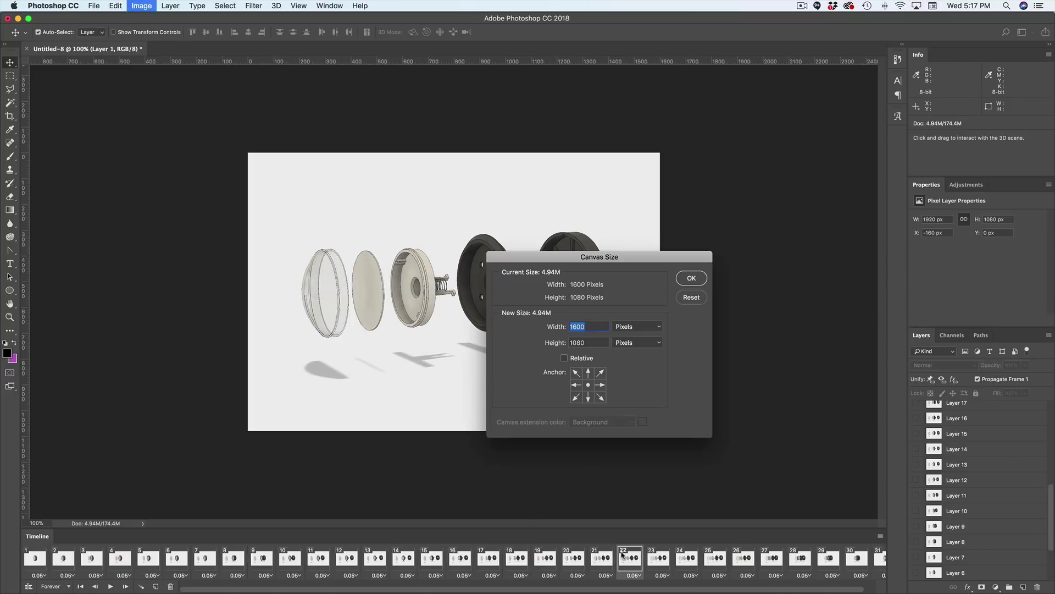
text(1400)
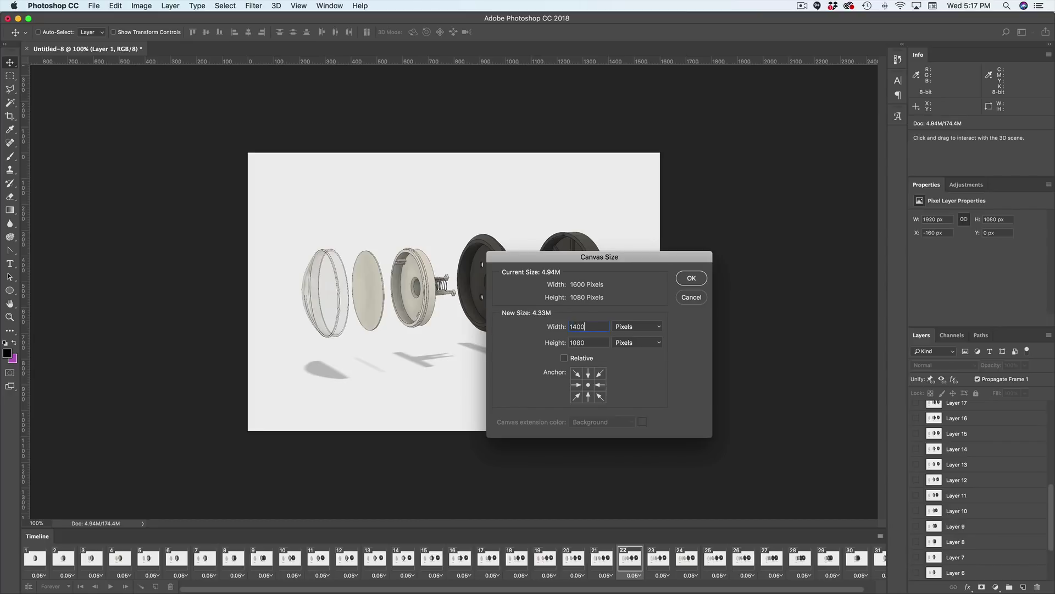
key(Return)
key(Return)
key(space)
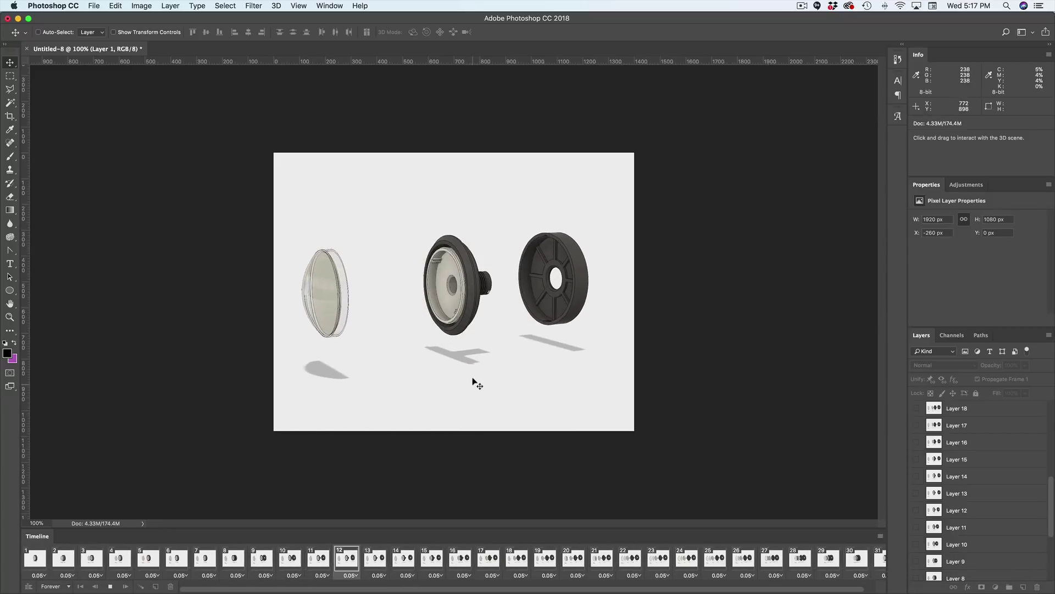
key(space)
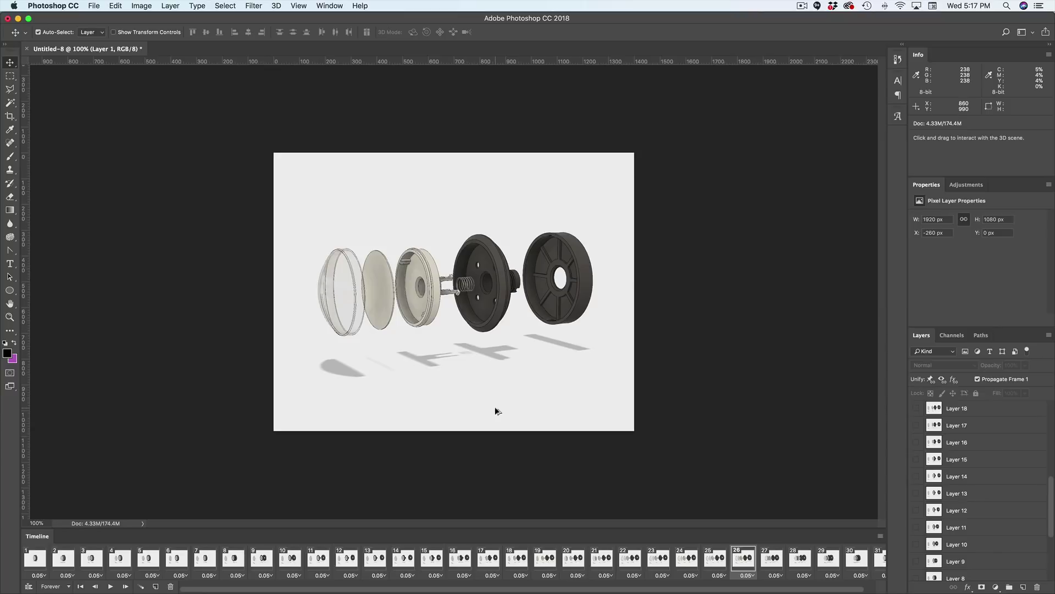
Open the Save for Web (Legacy) export settings for the animation.
key(super)
click(93, 5)
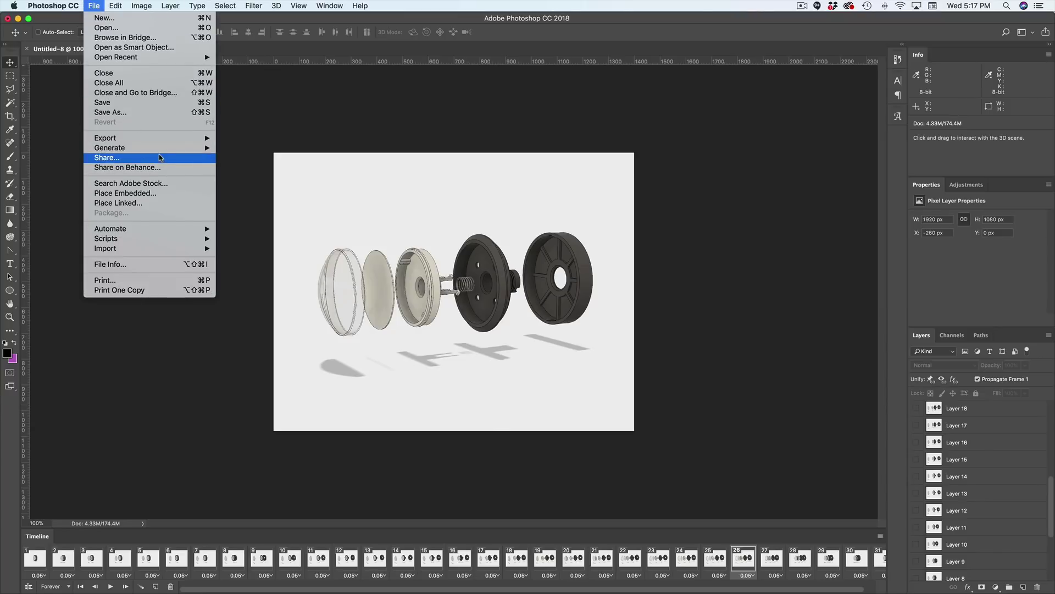
mouse_move(164, 139)
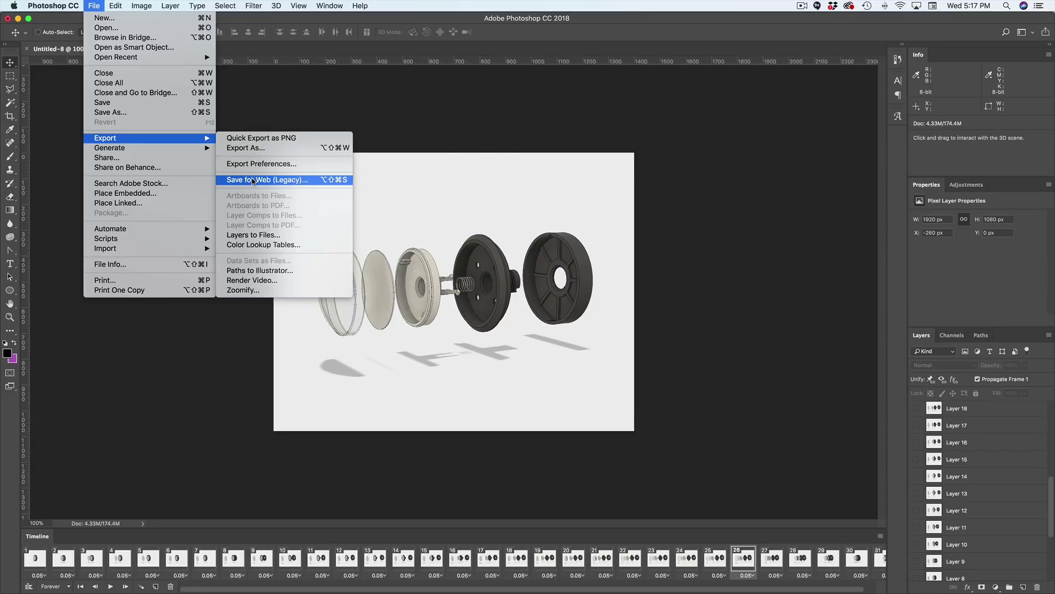
click(275, 186)
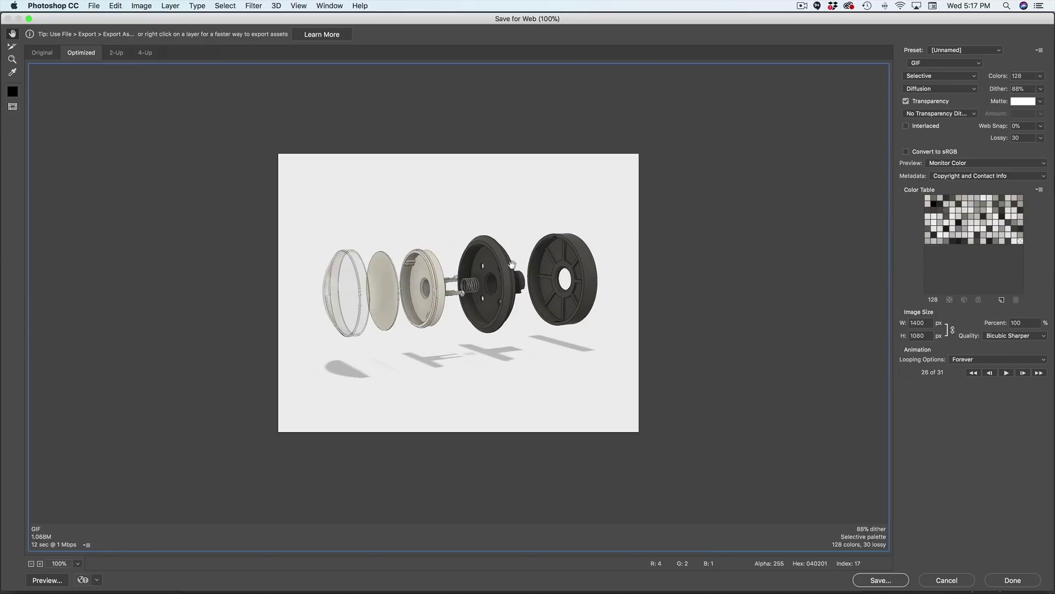
Apply the GIF 128 Dithered preset to the export and set its Lossy value to 30.
click(964, 50)
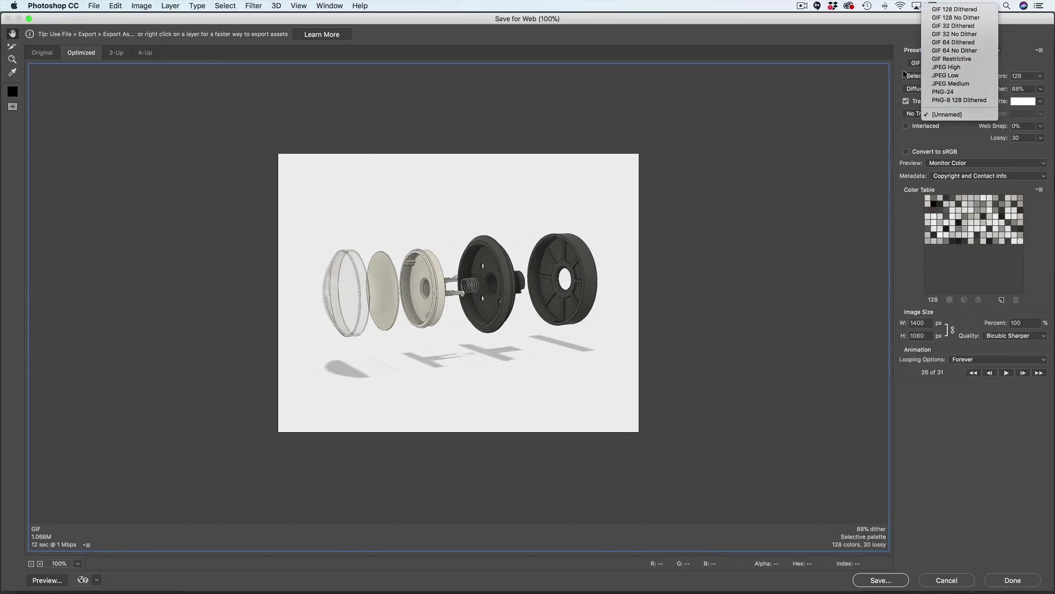
click(938, 115)
click(964, 50)
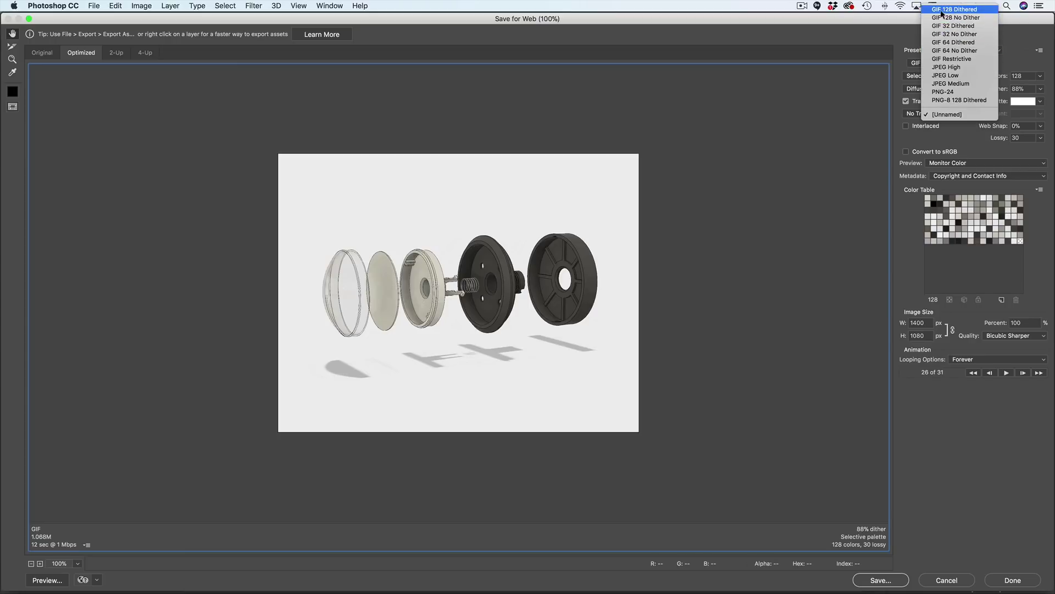
key(Escape)
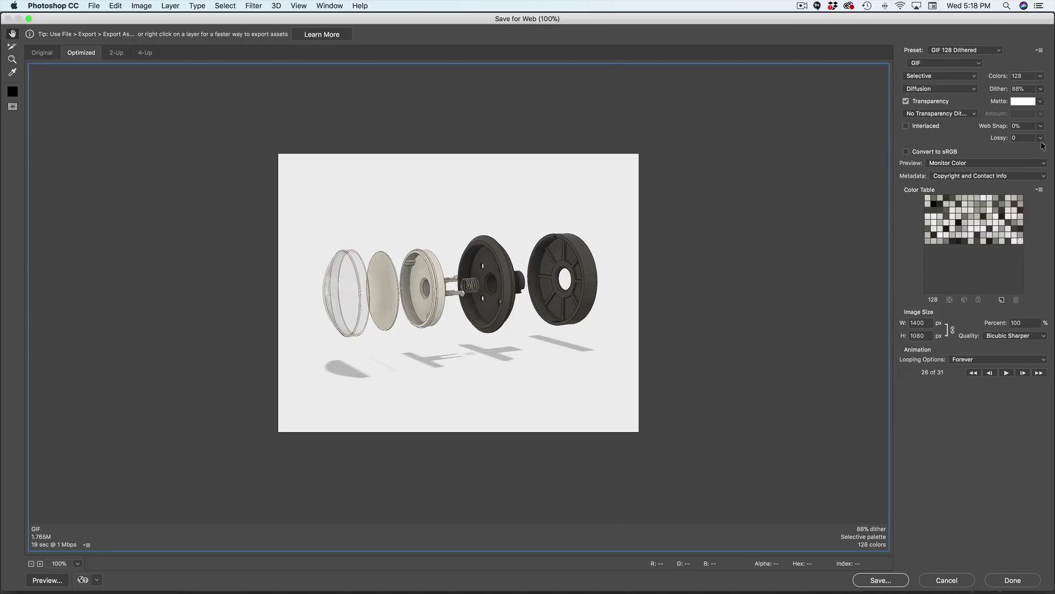
click(994, 141)
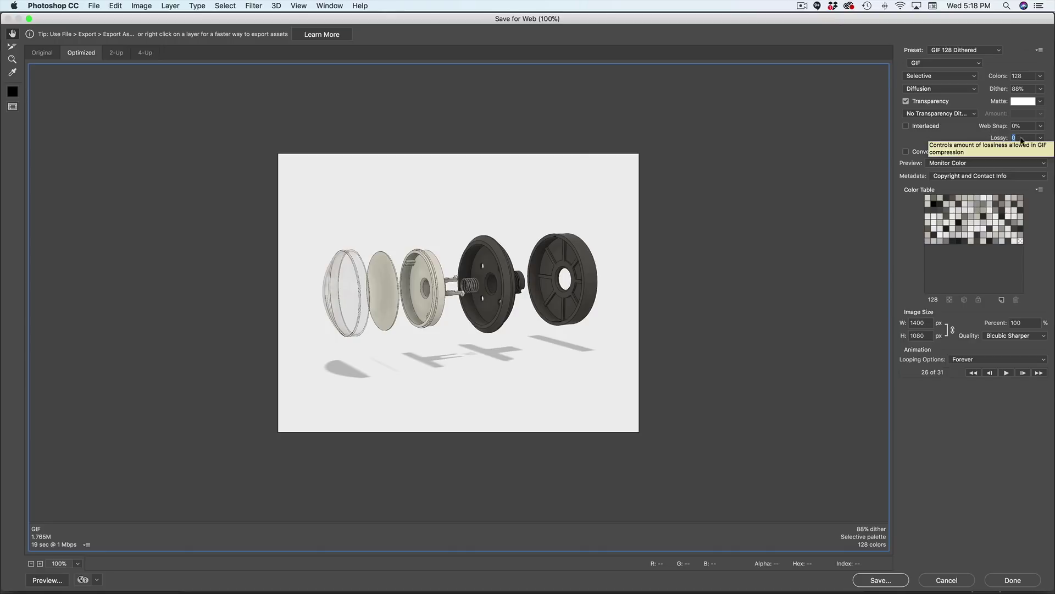
text(30)
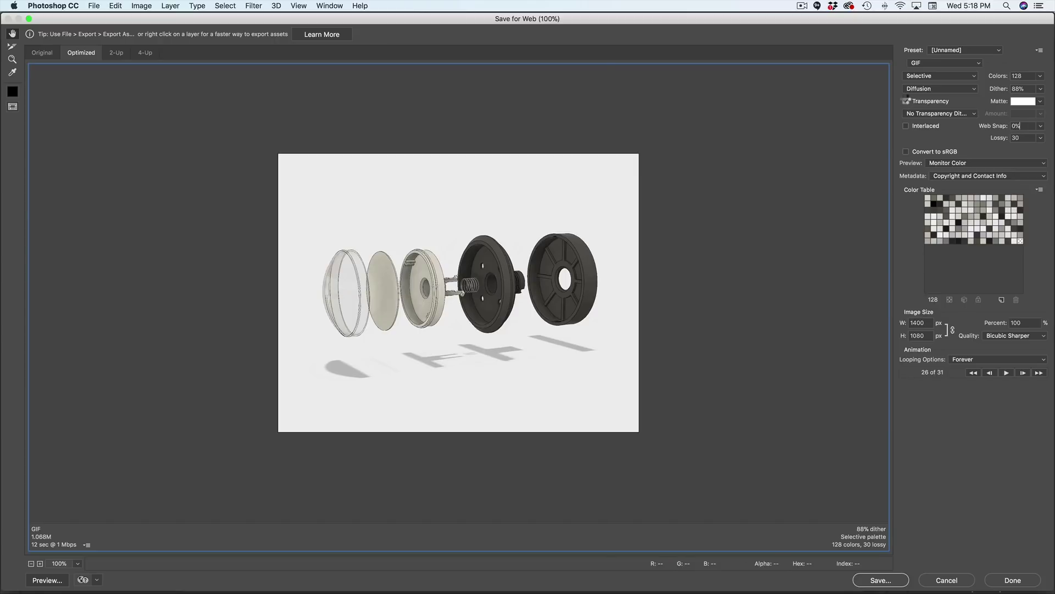
Save the optimized animation with transparency enabled as button-explode2.gif in the reference folder.
click(906, 101)
click(905, 101)
click(881, 580)
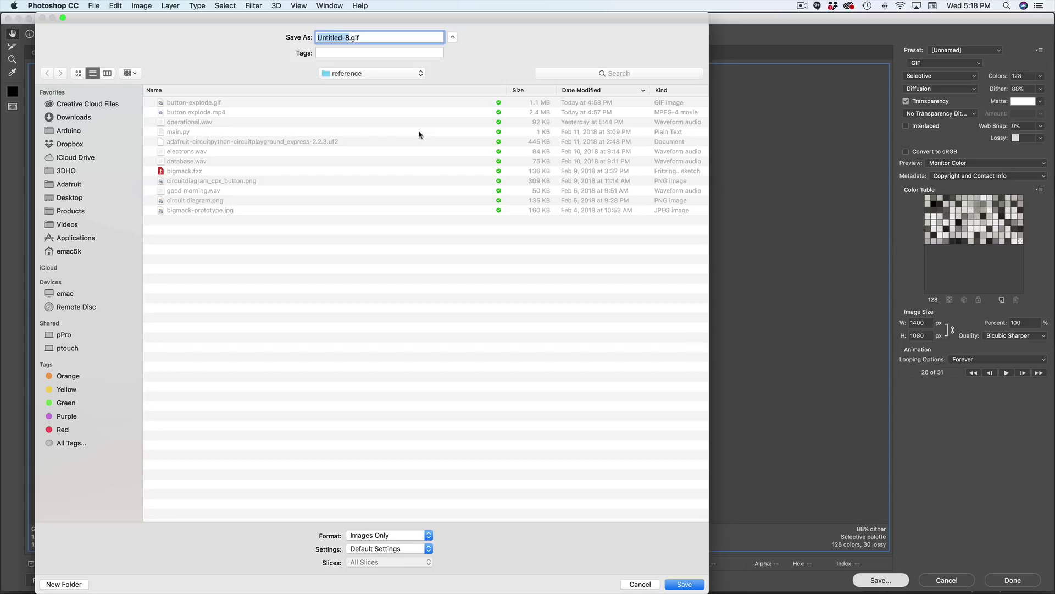
text(button-explode2)
key(Return)
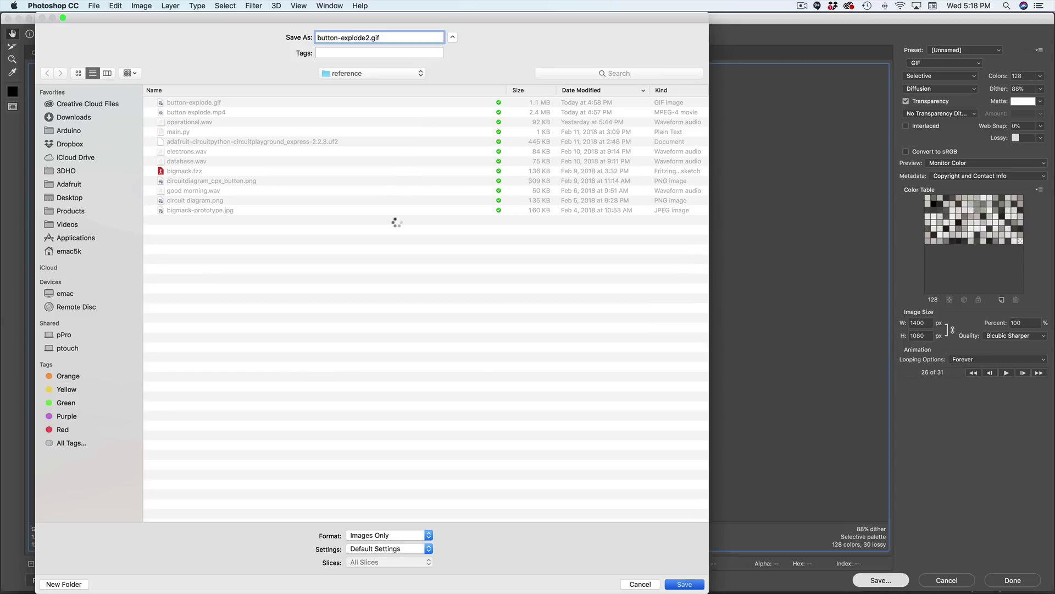
Switch to Finder, preview button-explode2.gif, and shrink and reposition the preview window to watch the loop at a smaller size.
key(super+Tab)
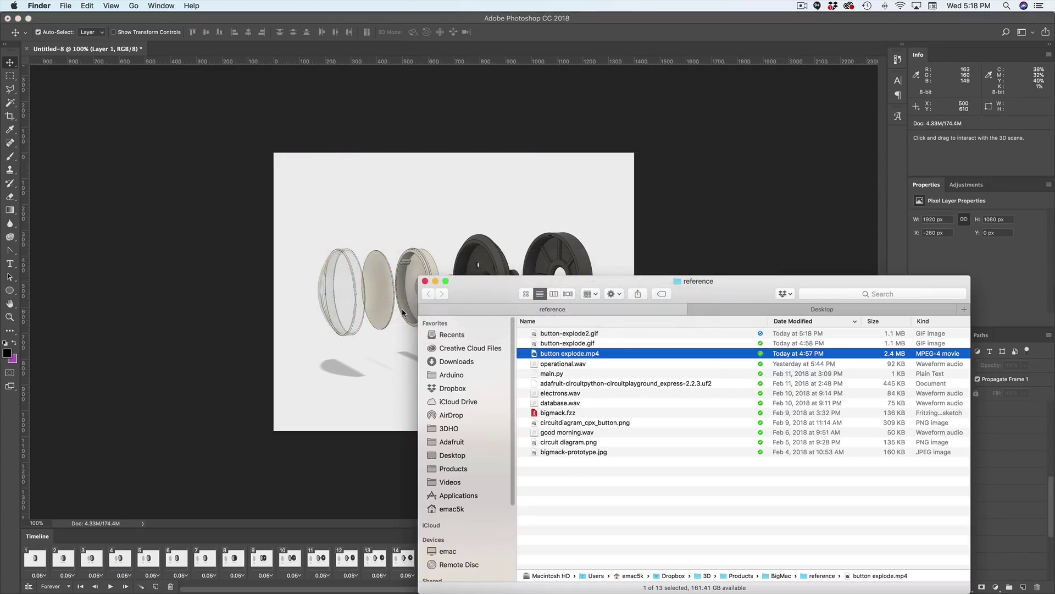
key(Up)
key(Up)
key(space)
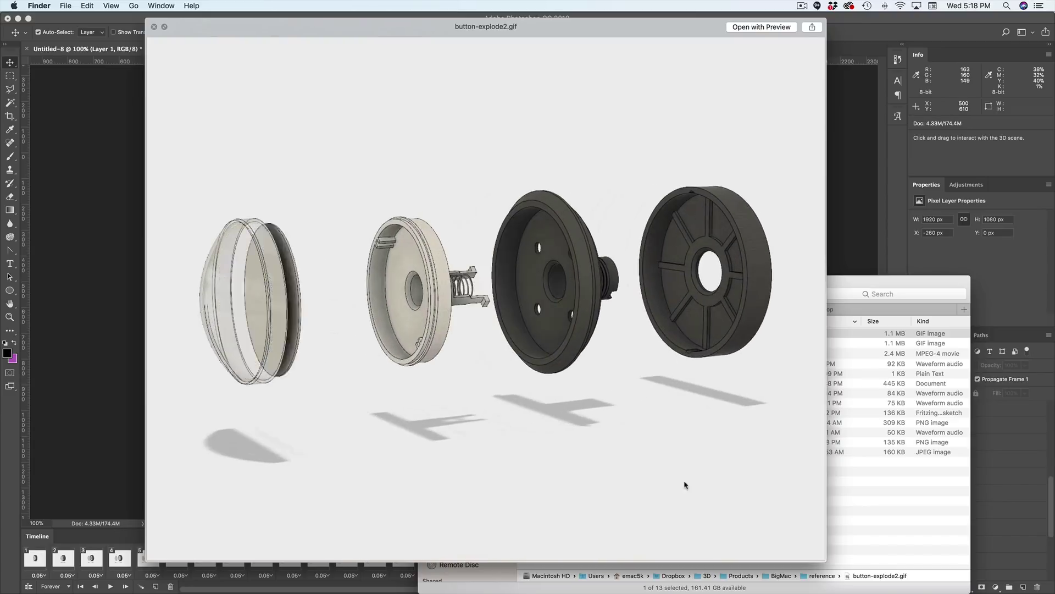
drag(820, 557, 388, 203)
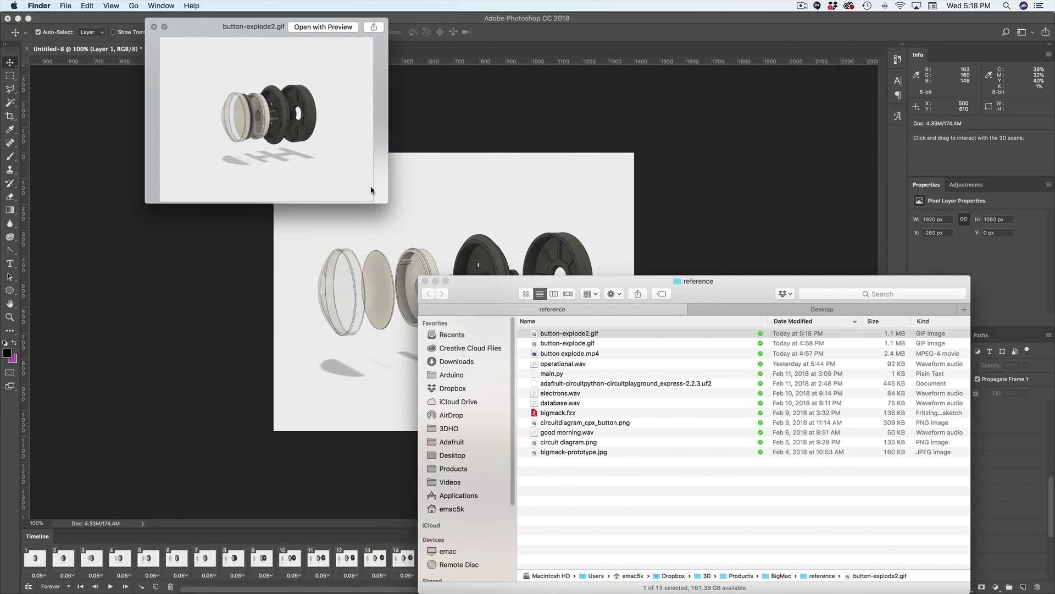
drag(220, 30, 288, 172)
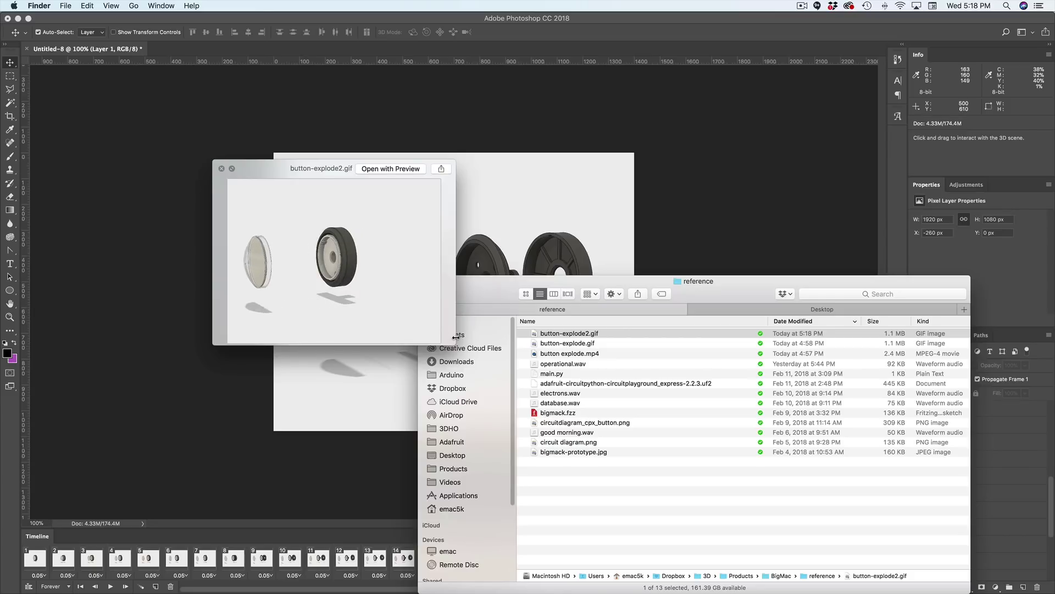
drag(456, 345, 472, 386)
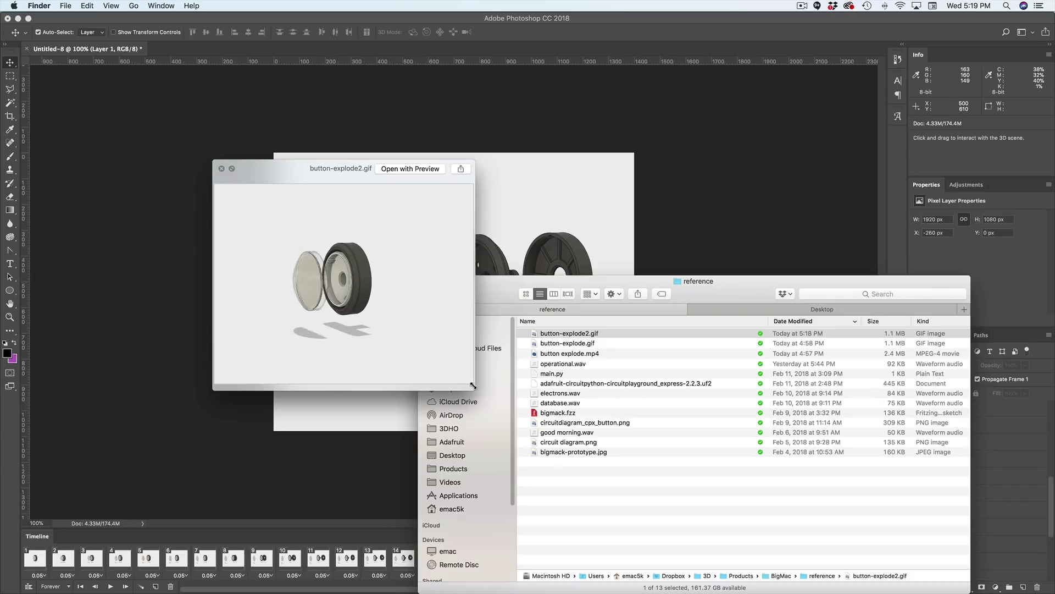
Switch to Fusion 360, leaving the GIF preview open over the animation workspace.
key(super+Tab)
key(Escape)
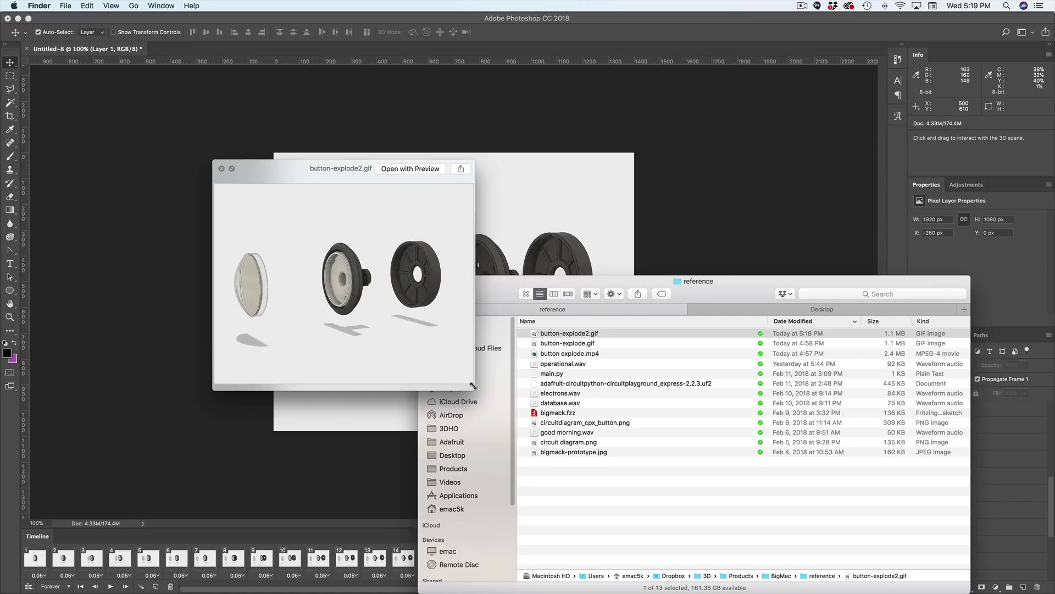
key(super+Tab)
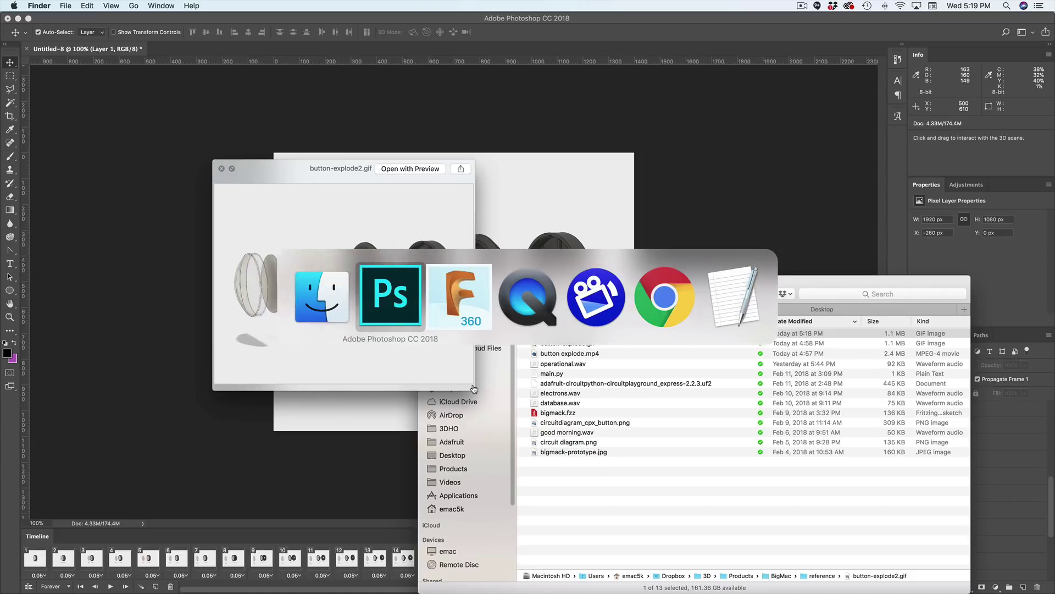
key(Escape)
key(super+Tab)
key(super+Tab)
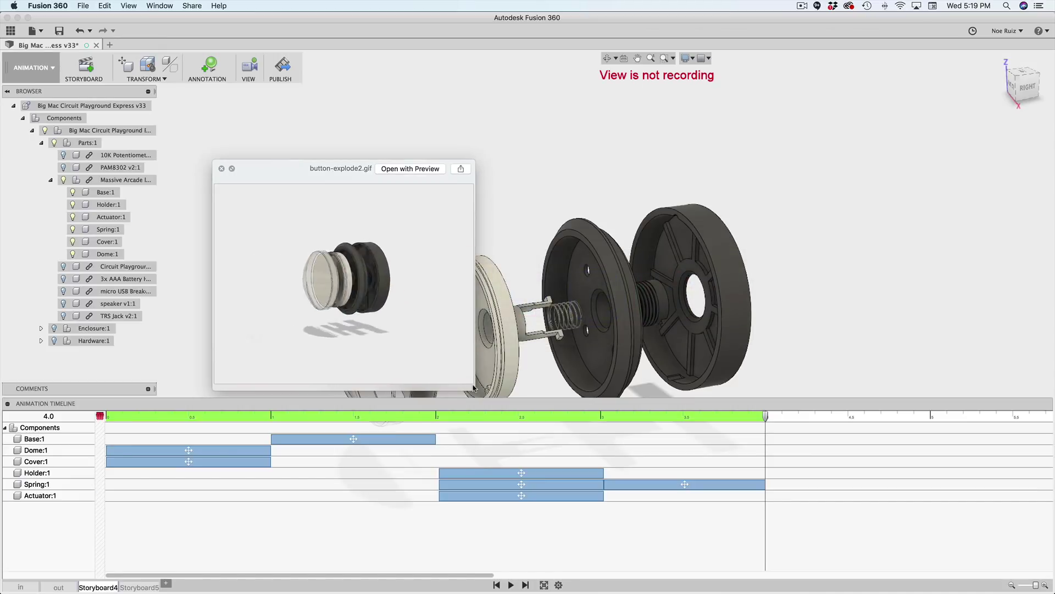